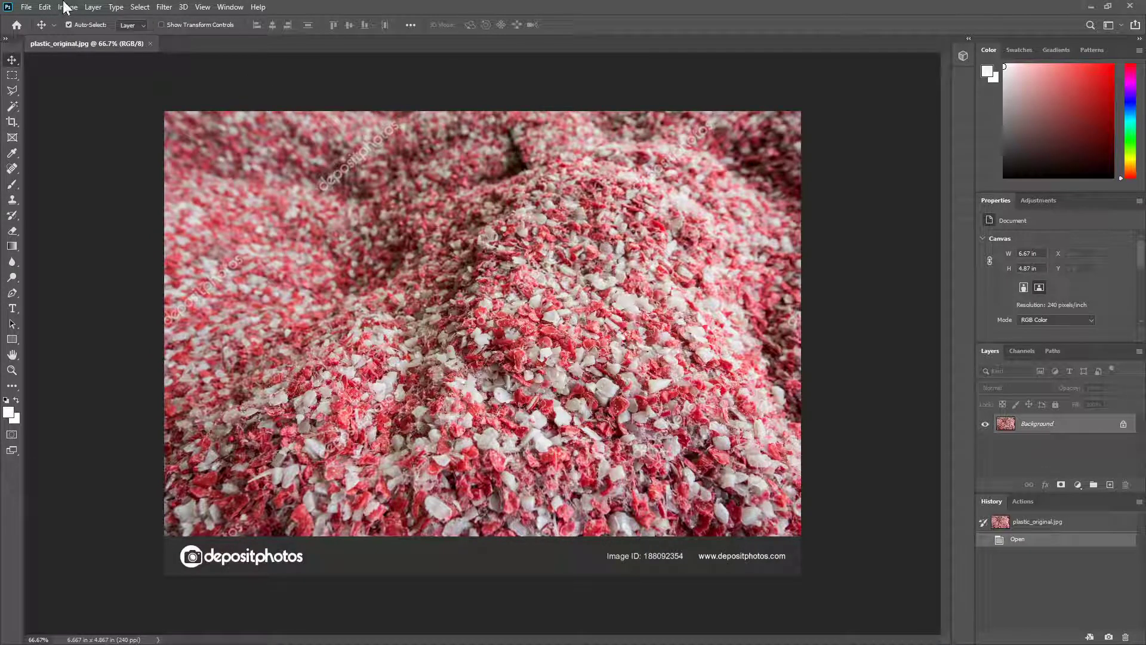
# Step: Crop the image to the photo area, cutting off the Depositphotos banner below it, and clear the selection
pyautogui.click(12, 74)
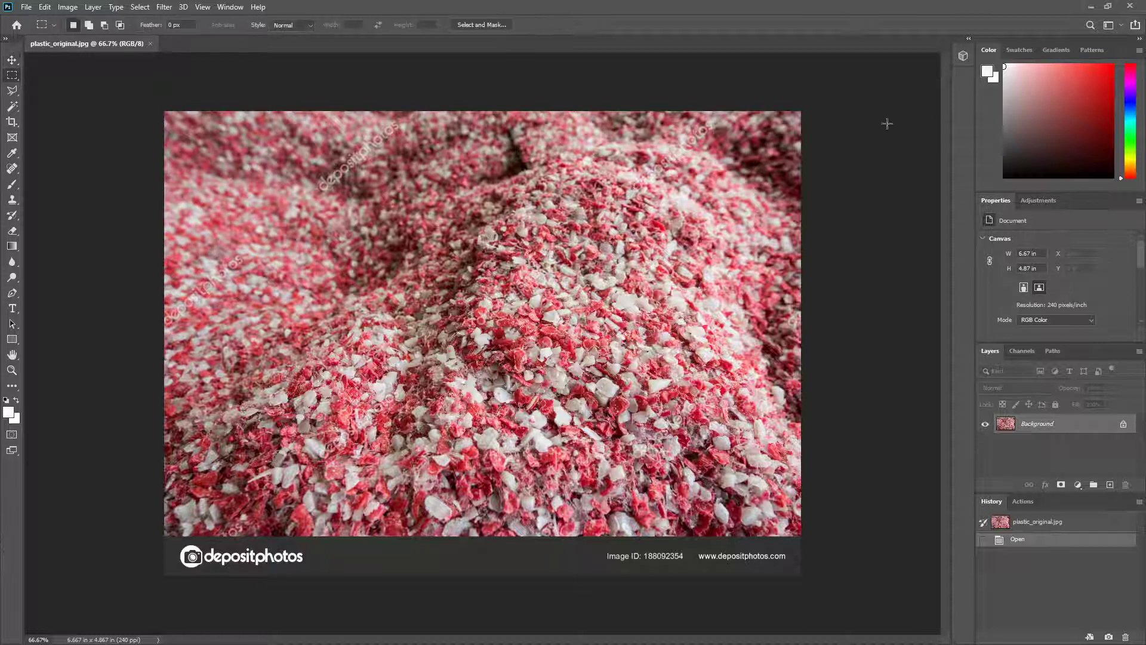
pyautogui.moveTo(135, 98); pyautogui.dragTo(881, 535)
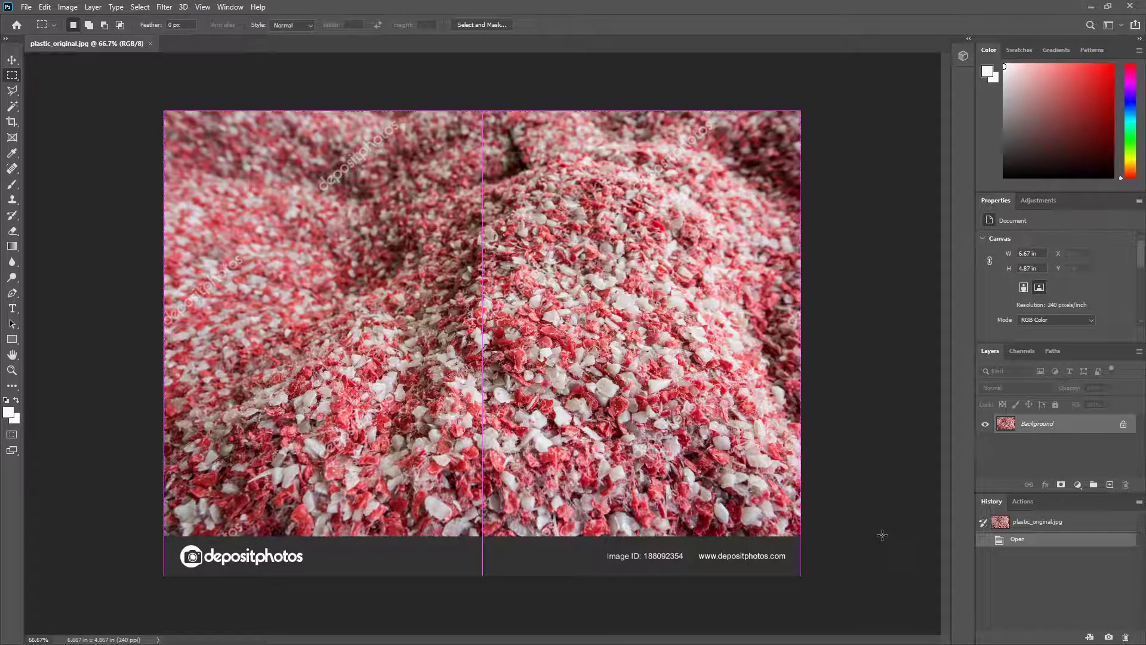
pyautogui.click(69, 7)
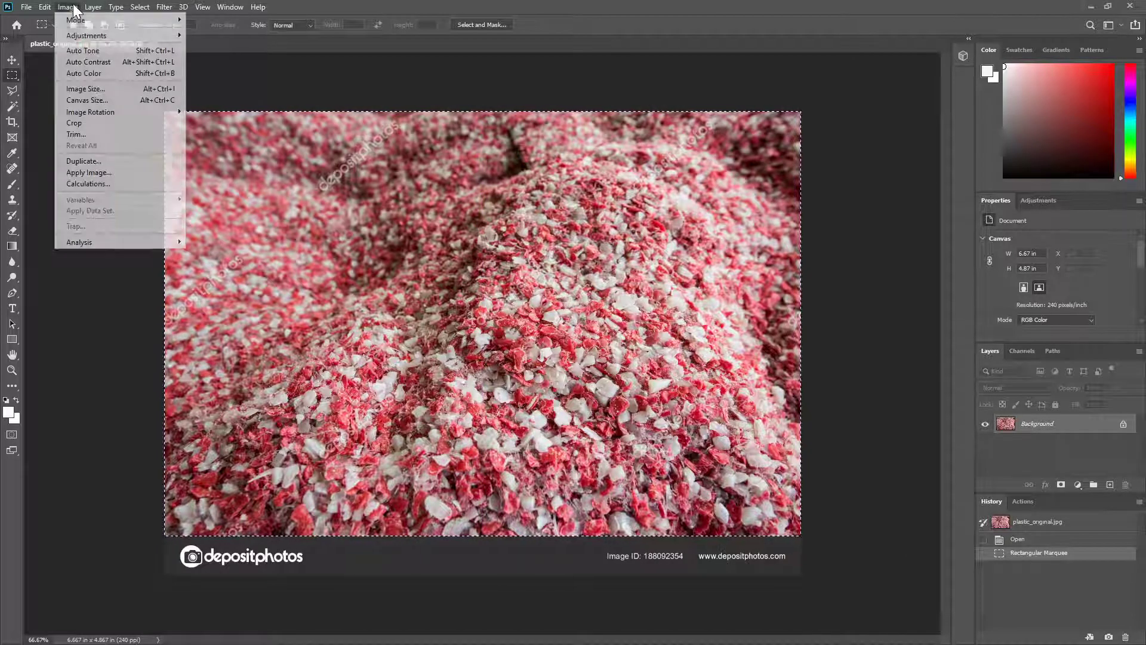
pyautogui.click(96, 122)
pyautogui.hotkey('ctrl', 'd')
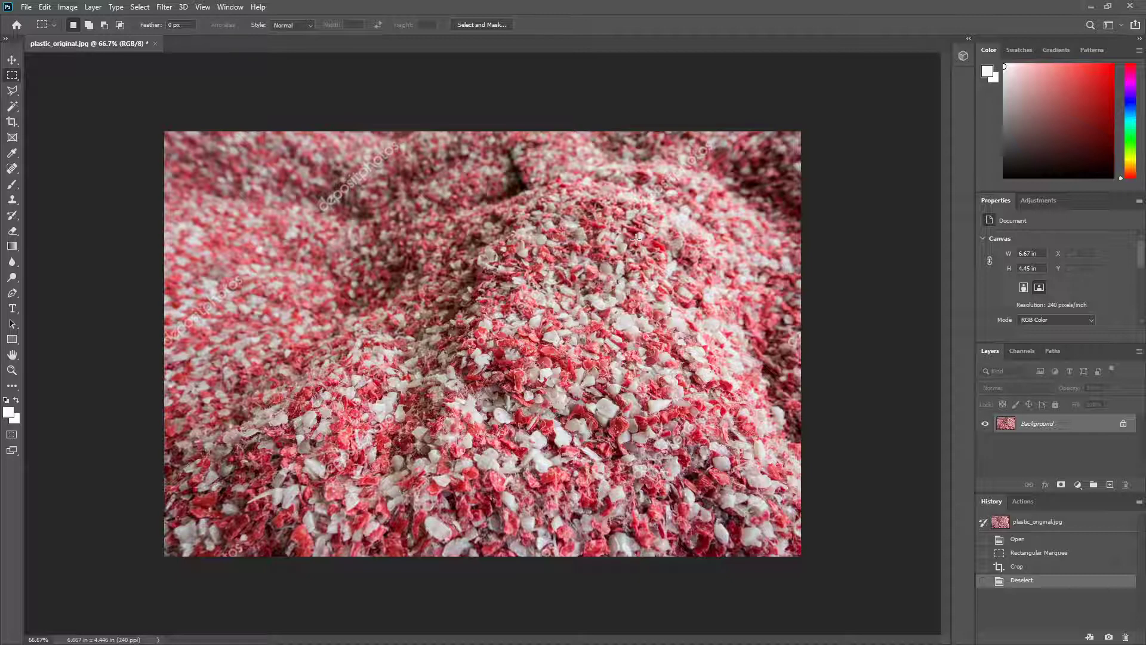
# Step: Apply an Offset filter of +825 pixels right and +587 pixels down with Wrap Around
pyautogui.click(168, 13)
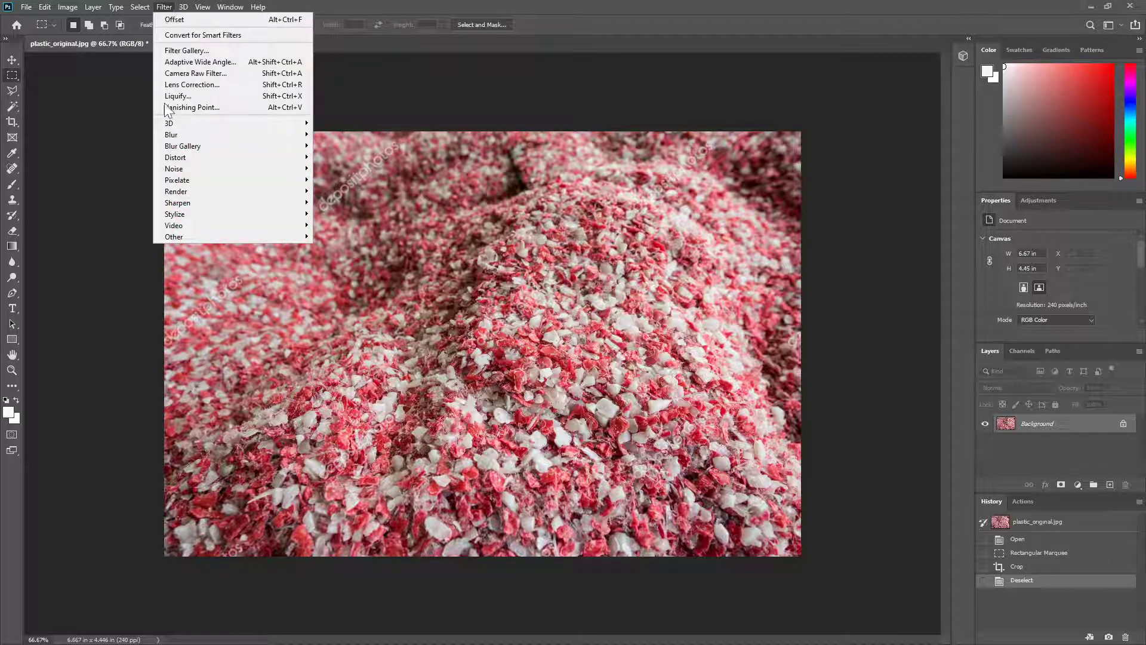
pyautogui.moveTo(184, 236)
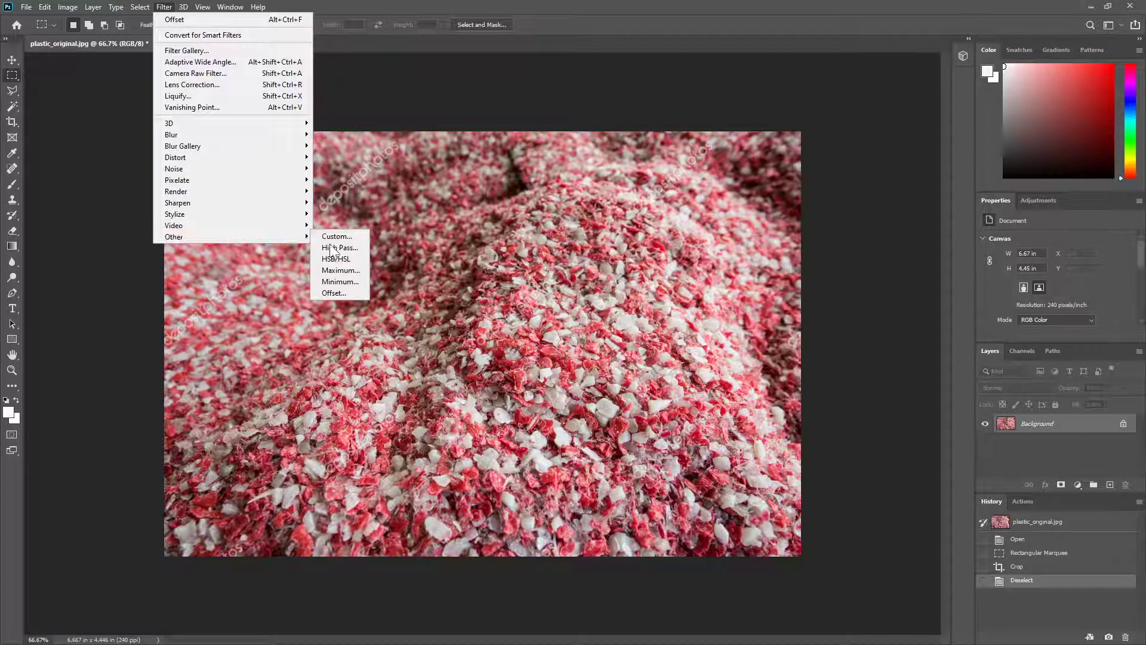
pyautogui.click(345, 293)
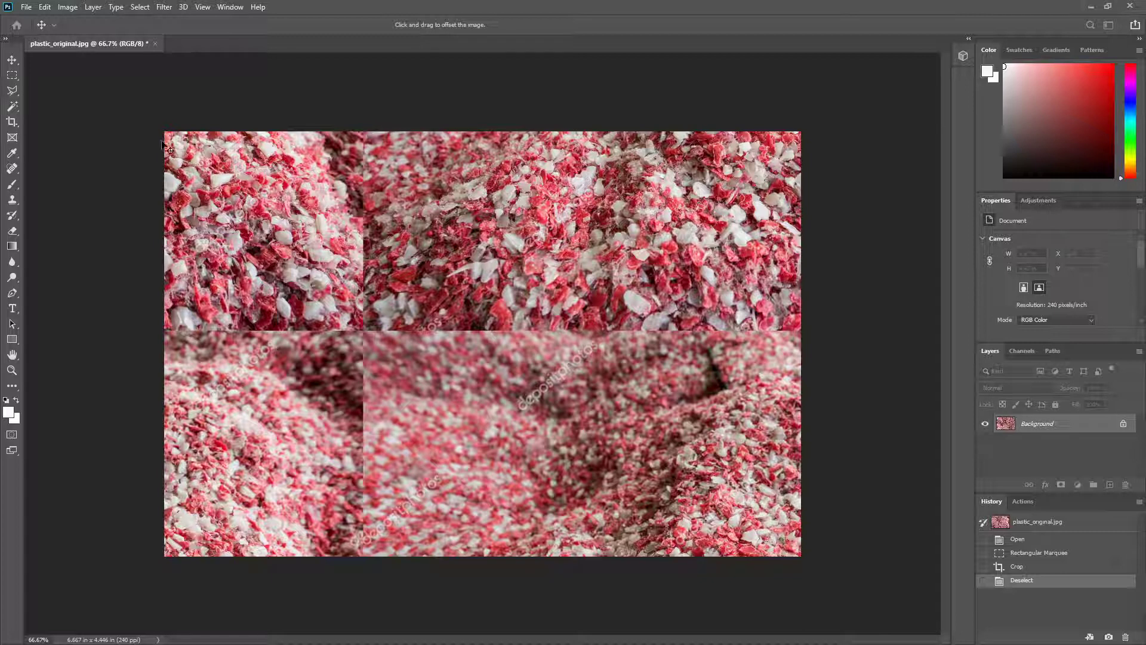
pyautogui.moveTo(3, 220); pyautogui.dragTo(889, 120)
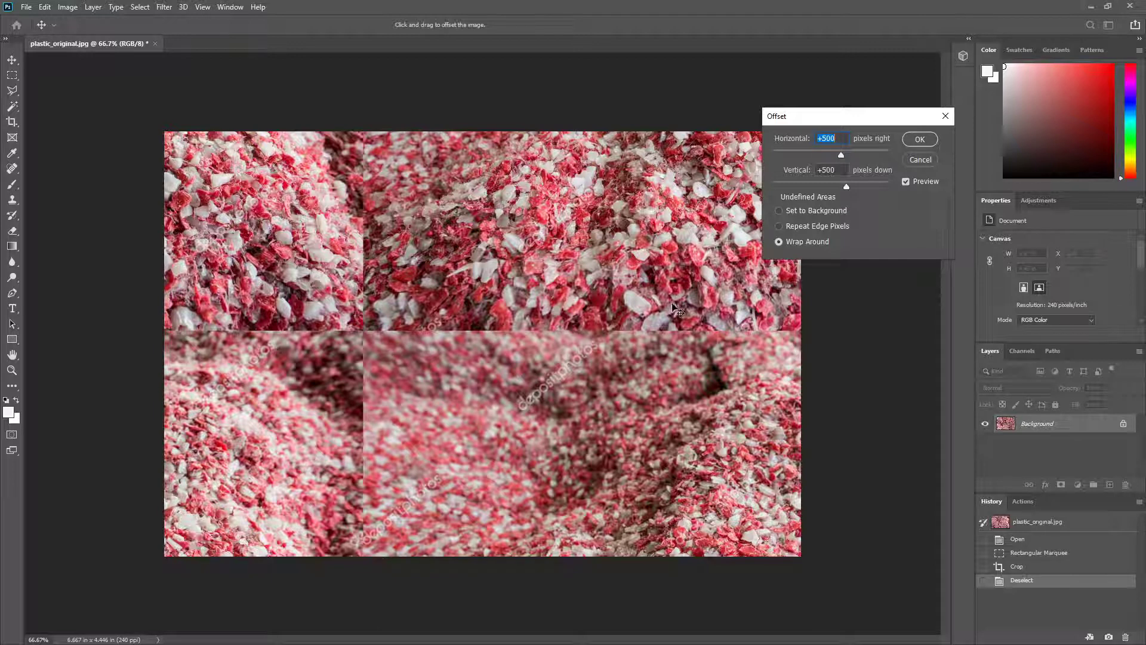
pyautogui.click(919, 139)
pyautogui.moveTo(837, 119); pyautogui.dragTo(746, 184)
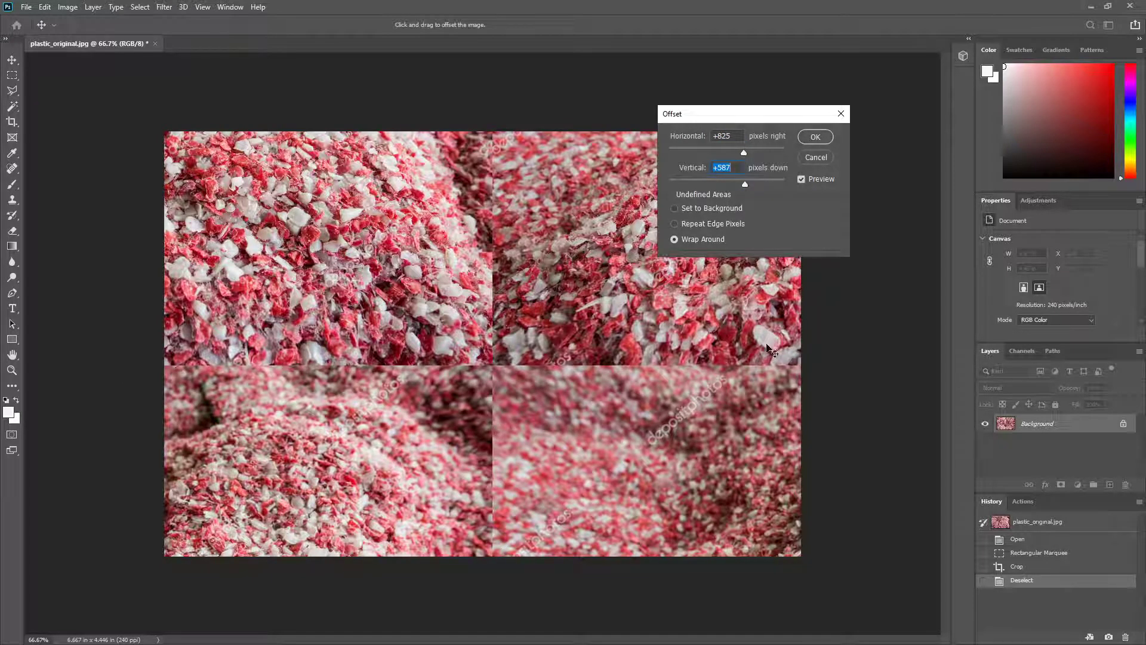
pyautogui.click(814, 137)
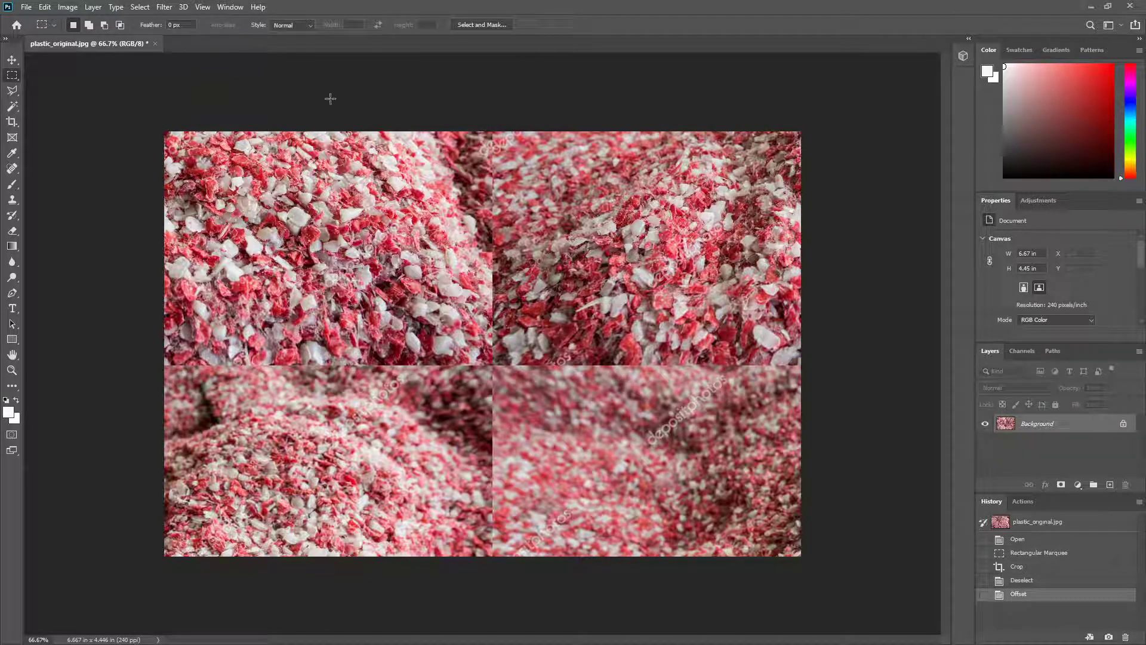
# Step: Paint over the vertical and horizontal offset seams with the content-aware Spot Healing Brush
pyautogui.click(13, 169)
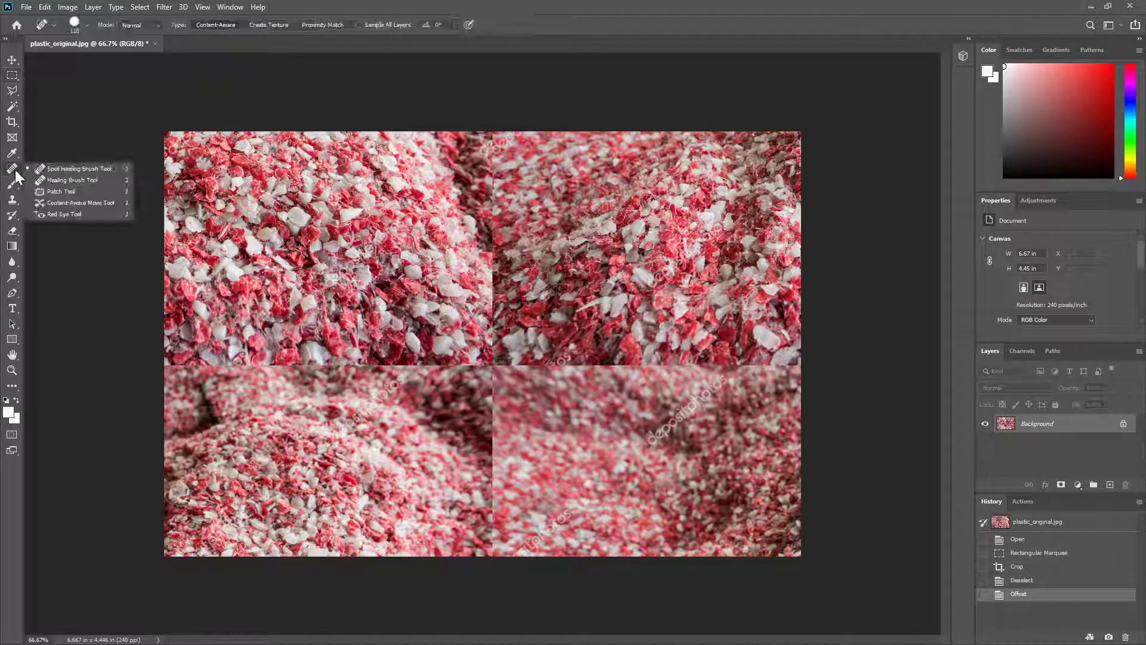
pyautogui.click(64, 167)
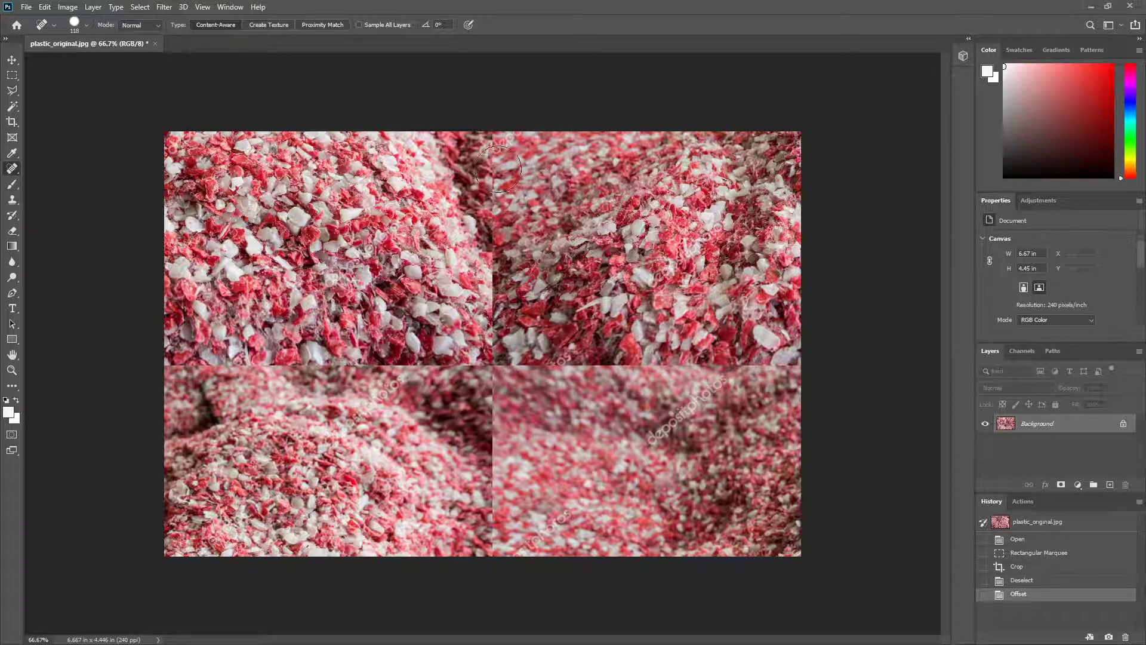
pyautogui.click(85, 25)
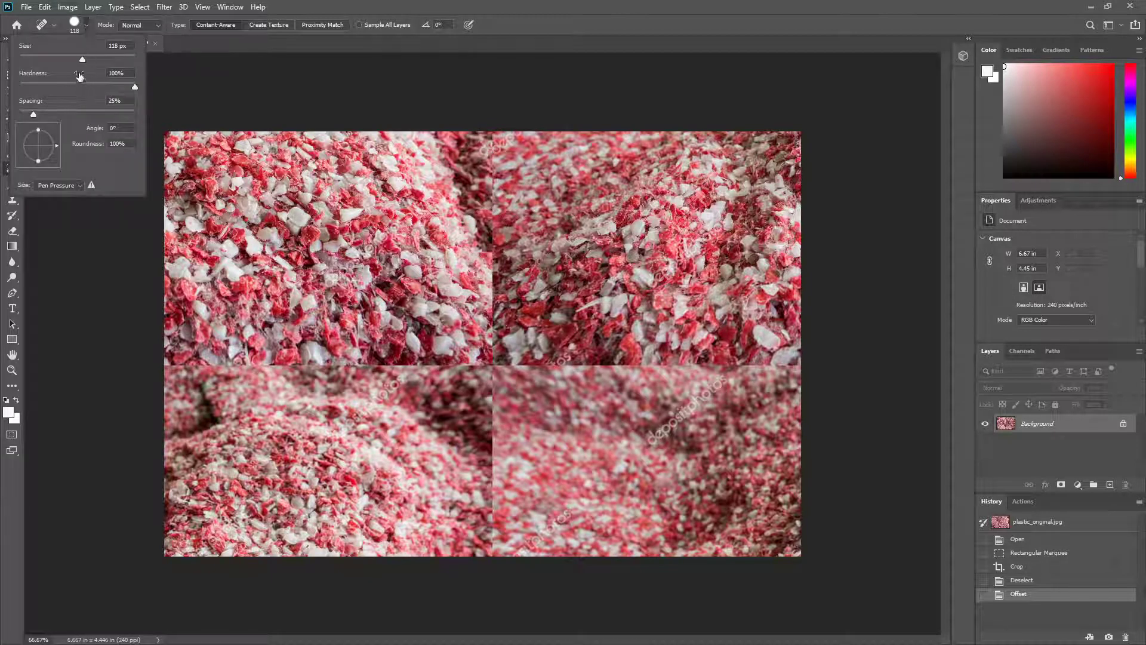
pyautogui.click(560, 2)
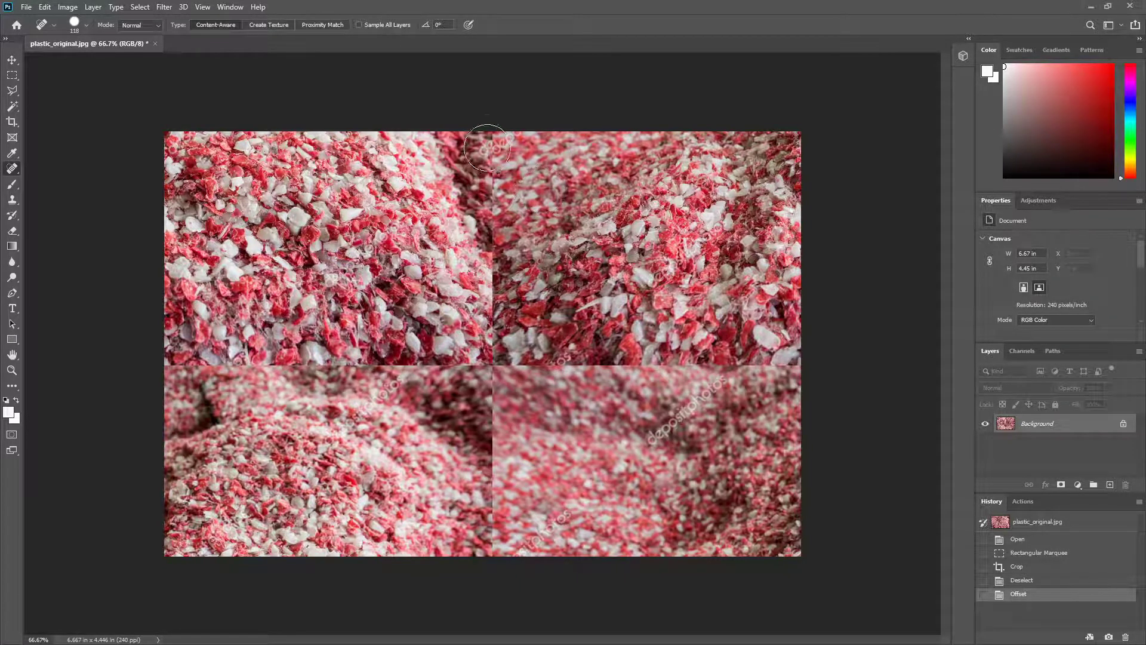
pyautogui.moveTo(487, 126); pyautogui.dragTo(495, 223)
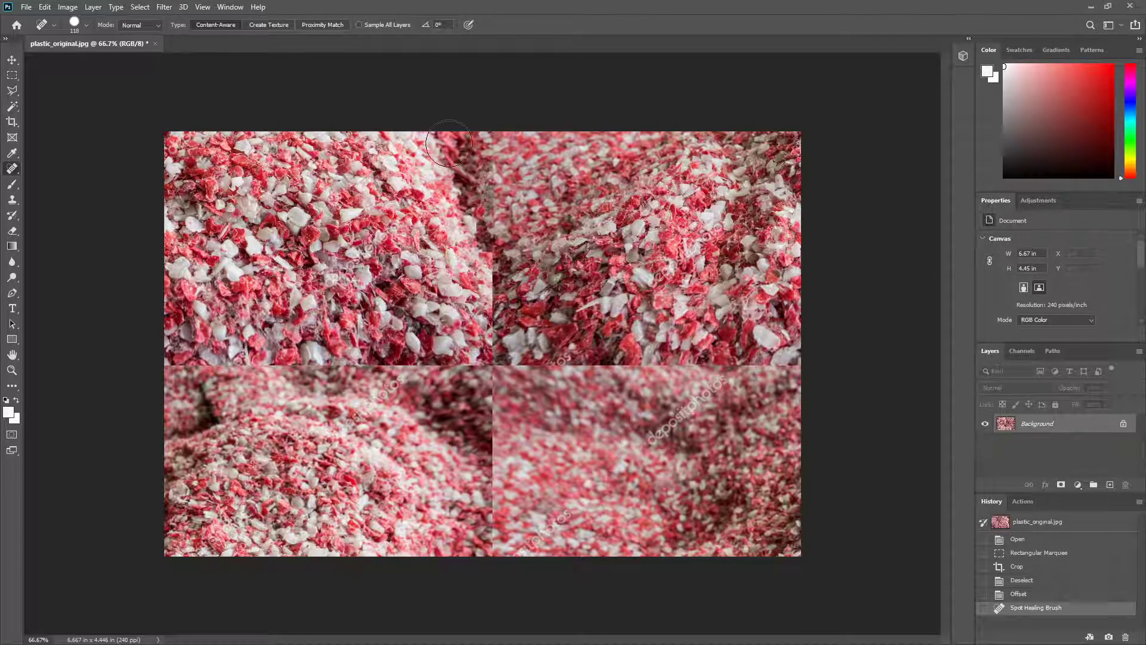
pyautogui.moveTo(461, 132)
pyautogui.mouseDown()
pyautogui.moveTo(544, 152)
pyautogui.moveTo(476, 203)
pyautogui.moveTo(557, 219)
pyautogui.moveTo(465, 270)
pyautogui.moveTo(515, 289)
pyautogui.mouseUp()
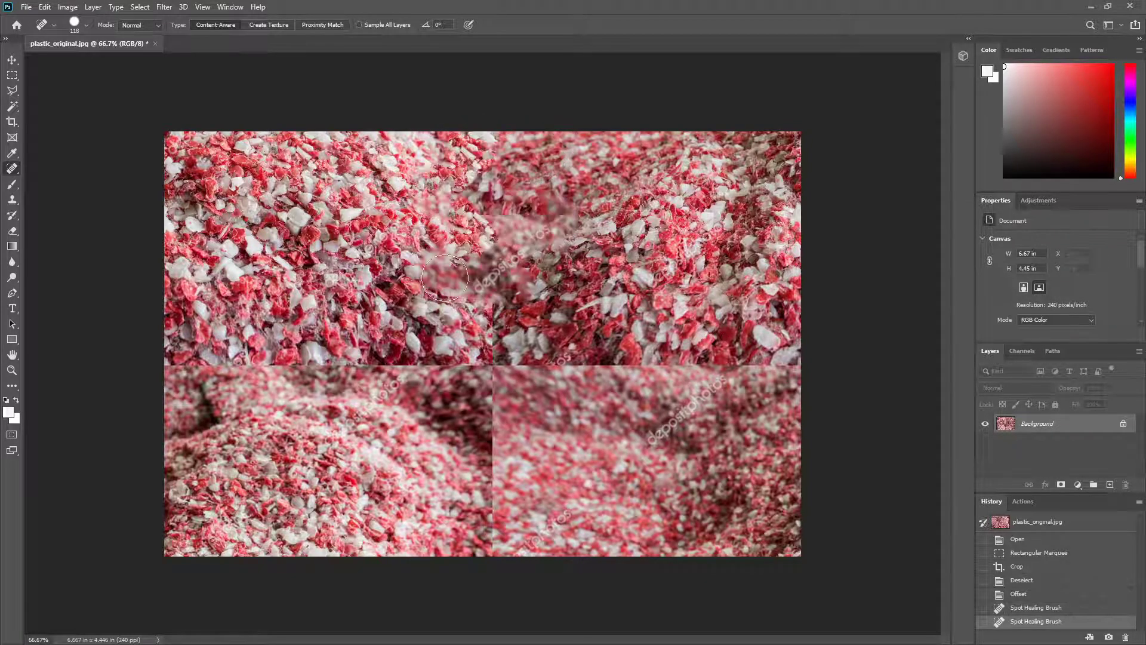
pyautogui.moveTo(444, 277)
pyautogui.mouseDown()
pyautogui.moveTo(486, 301)
pyautogui.moveTo(490, 381)
pyautogui.moveTo(509, 416)
pyautogui.moveTo(489, 492)
pyautogui.moveTo(487, 587)
pyautogui.mouseUp()
pyautogui.moveTo(179, 373)
pyautogui.mouseDown()
pyautogui.moveTo(408, 394)
pyautogui.moveTo(473, 378)
pyautogui.moveTo(793, 367)
pyautogui.moveTo(177, 363)
pyautogui.moveTo(269, 359)
pyautogui.mouseUp()
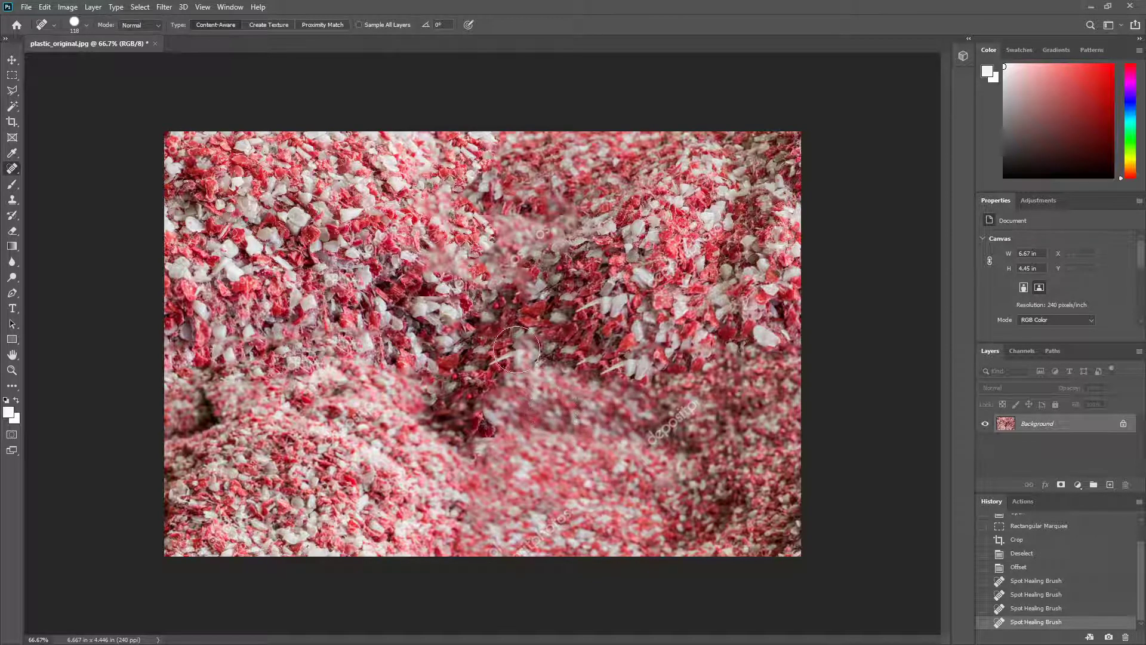
# Step: Heal the rough patches around the centre of the image and the watermark text in its lower-right quarter
pyautogui.moveTo(406, 265)
pyautogui.mouseDown()
pyautogui.moveTo(565, 279)
pyautogui.moveTo(564, 242)
pyautogui.moveTo(471, 230)
pyautogui.moveTo(555, 275)
pyautogui.mouseUp()
pyautogui.moveTo(537, 361)
pyautogui.mouseDown()
pyautogui.moveTo(677, 366)
pyautogui.moveTo(651, 398)
pyautogui.mouseUp()
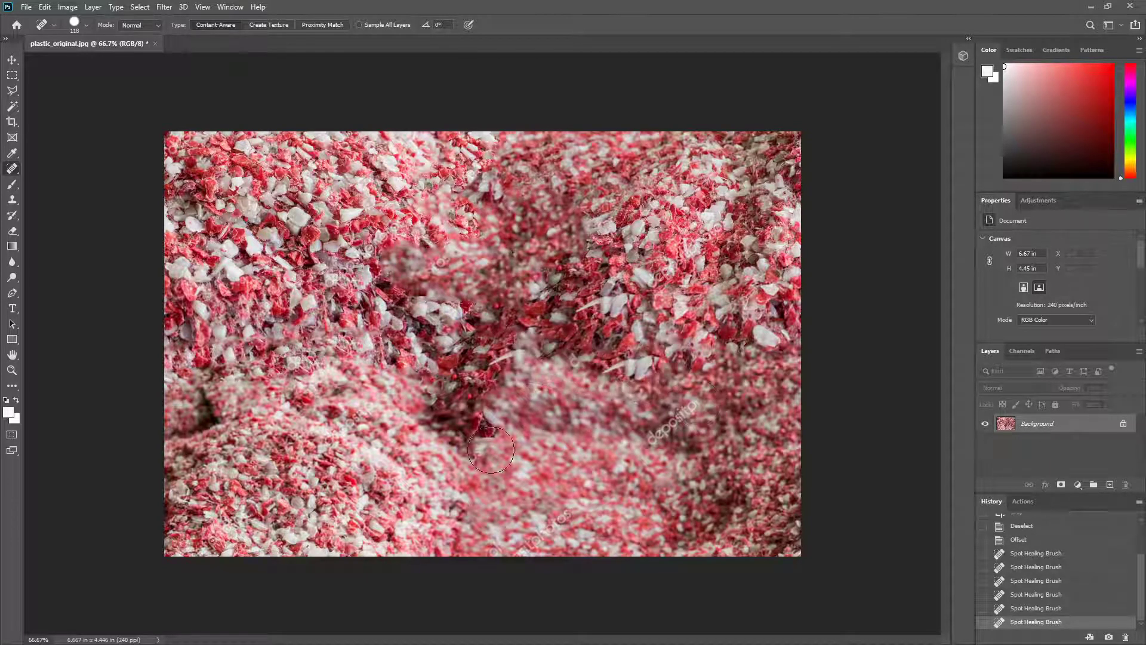
pyautogui.moveTo(484, 412); pyautogui.dragTo(484, 546)
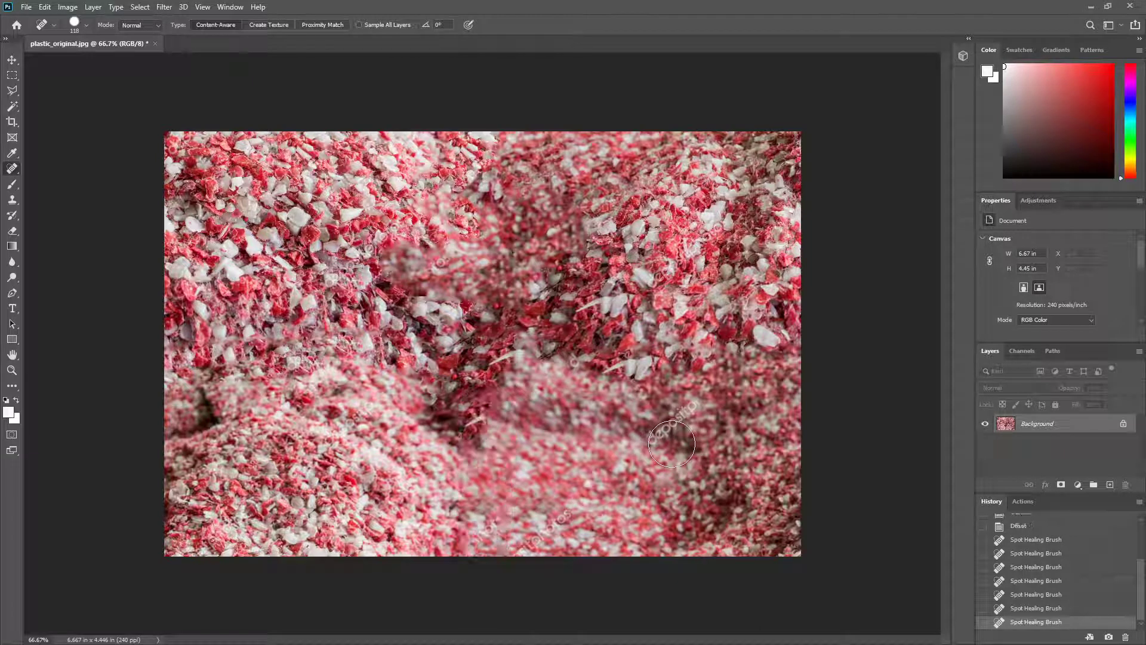
pyautogui.moveTo(671, 444)
pyautogui.mouseDown()
pyautogui.moveTo(692, 406)
pyautogui.moveTo(618, 463)
pyautogui.mouseUp()
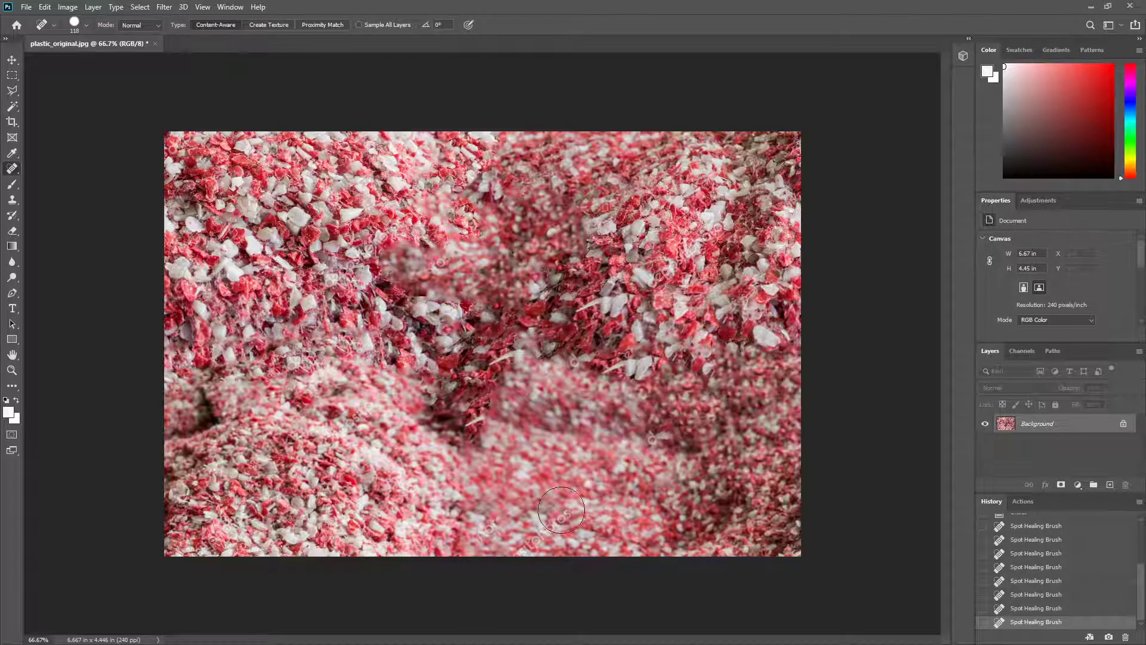
pyautogui.moveTo(574, 507)
pyautogui.mouseDown()
pyautogui.moveTo(507, 529)
pyautogui.moveTo(487, 517)
pyautogui.moveTo(497, 543)
pyautogui.moveTo(664, 518)
pyautogui.mouseUp()
pyautogui.moveTo(635, 415); pyautogui.dragTo(664, 453)
pyautogui.moveTo(676, 415)
pyautogui.mouseDown()
pyautogui.moveTo(672, 444)
pyautogui.moveTo(693, 465)
pyautogui.mouseUp()
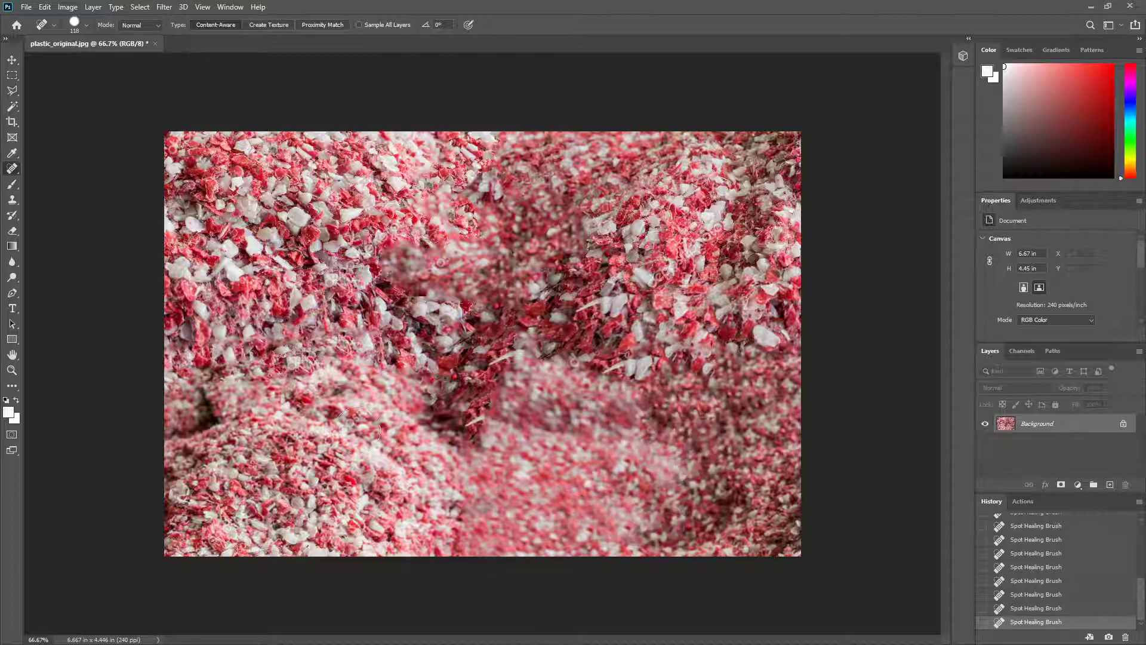
# Step: Heal the dark gap near the image's left edge and blend the remaining transitions across its centre and right side
pyautogui.moveTo(238, 433)
pyautogui.mouseDown()
pyautogui.moveTo(209, 421)
pyautogui.moveTo(192, 387)
pyautogui.mouseUp()
pyautogui.moveTo(528, 331)
pyautogui.mouseDown()
pyautogui.moveTo(509, 371)
pyautogui.moveTo(395, 295)
pyautogui.moveTo(418, 245)
pyautogui.mouseUp()
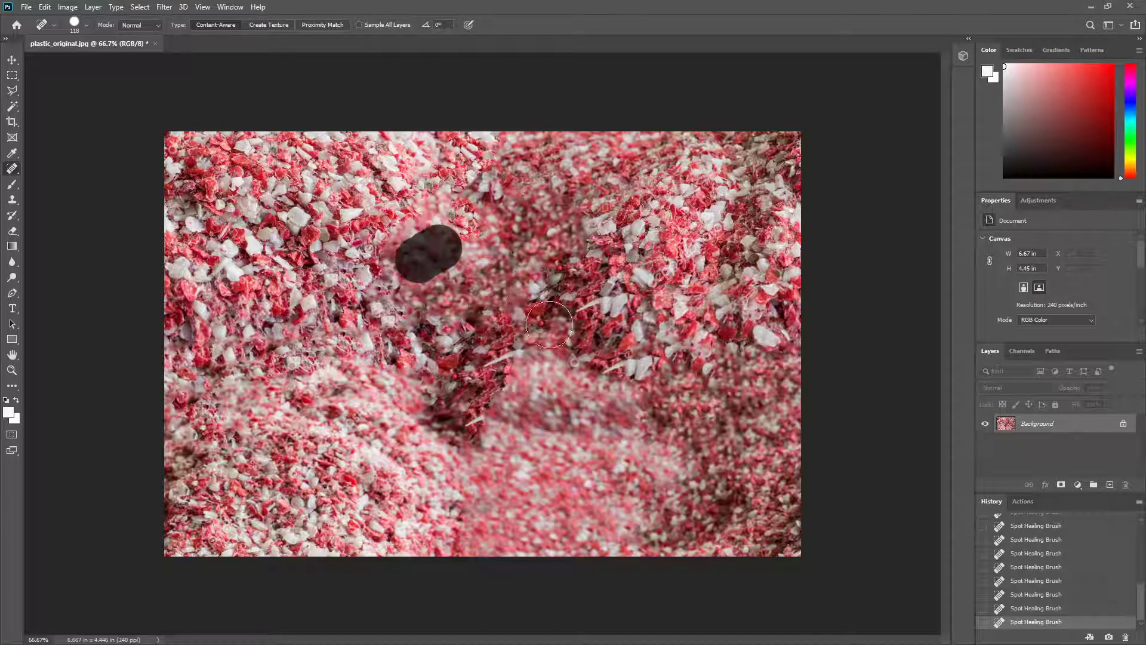
pyautogui.moveTo(346, 239)
pyautogui.mouseDown()
pyautogui.moveTo(568, 335)
pyautogui.moveTo(588, 326)
pyautogui.moveTo(525, 385)
pyautogui.moveTo(585, 359)
pyautogui.moveTo(519, 383)
pyautogui.mouseUp()
pyautogui.moveTo(691, 362)
pyautogui.mouseDown()
pyautogui.moveTo(617, 476)
pyautogui.moveTo(559, 400)
pyautogui.moveTo(467, 458)
pyautogui.moveTo(379, 425)
pyautogui.moveTo(351, 364)
pyautogui.moveTo(222, 368)
pyautogui.moveTo(158, 347)
pyautogui.moveTo(212, 340)
pyautogui.moveTo(488, 365)
pyautogui.moveTo(541, 405)
pyautogui.moveTo(628, 405)
pyautogui.moveTo(538, 385)
pyautogui.moveTo(556, 372)
pyautogui.moveTo(626, 377)
pyautogui.moveTo(665, 362)
pyautogui.moveTo(672, 418)
pyautogui.mouseUp()
pyautogui.moveTo(682, 545)
pyautogui.mouseDown()
pyautogui.moveTo(778, 488)
pyautogui.moveTo(742, 593)
pyautogui.moveTo(802, 342)
pyautogui.moveTo(785, 480)
pyautogui.moveTo(804, 127)
pyautogui.moveTo(704, 362)
pyautogui.moveTo(795, 390)
pyautogui.moveTo(759, 419)
pyautogui.moveTo(640, 373)
pyautogui.moveTo(551, 419)
pyautogui.moveTo(424, 424)
pyautogui.moveTo(245, 390)
pyautogui.moveTo(374, 452)
pyautogui.mouseUp()
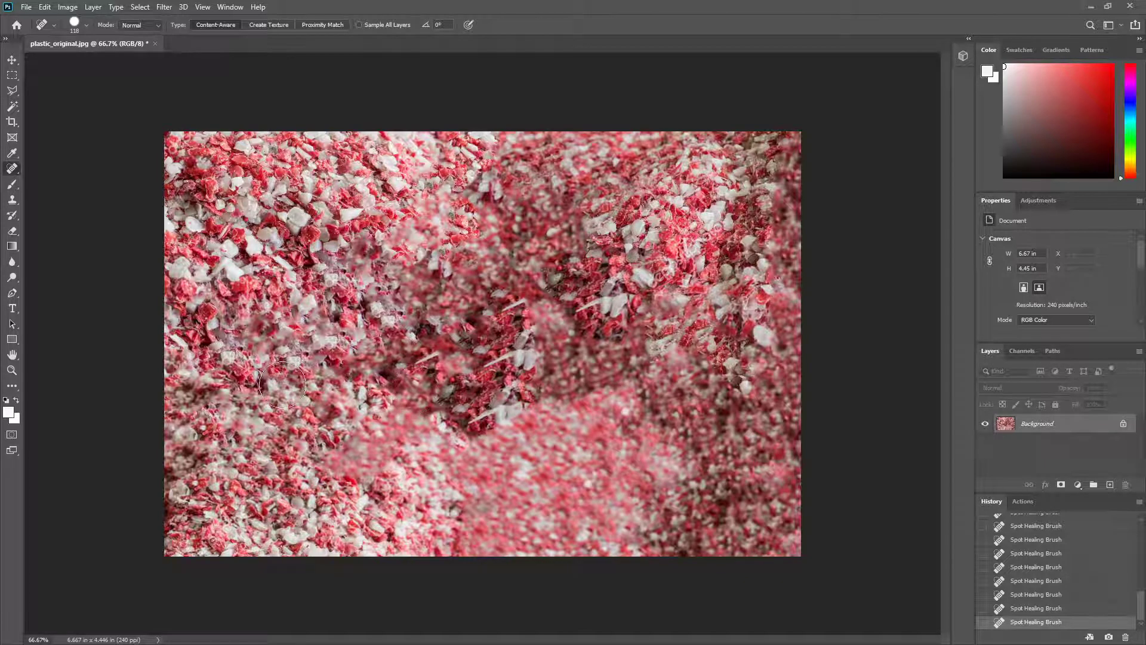
pyautogui.moveTo(280, 358)
pyautogui.mouseDown()
pyautogui.moveTo(299, 338)
pyautogui.moveTo(340, 406)
pyautogui.moveTo(496, 436)
pyautogui.moveTo(509, 345)
pyautogui.mouseUp()
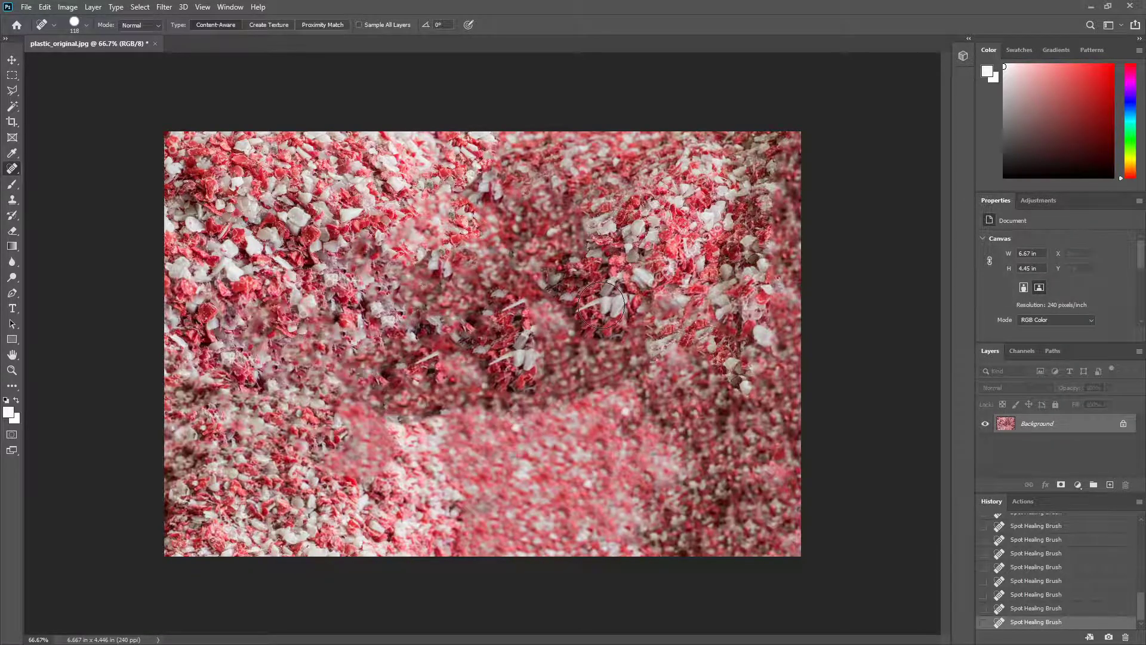
# Step: Heal the repeated white slivers near the centre and the hard upper edge of the blurry lower patch
pyautogui.moveTo(602, 305); pyautogui.dragTo(570, 283)
pyautogui.click(515, 360)
pyautogui.moveTo(516, 360)
pyautogui.mouseDown()
pyautogui.moveTo(429, 359)
pyautogui.moveTo(472, 355)
pyautogui.mouseUp()
pyautogui.moveTo(514, 301); pyautogui.dragTo(523, 303)
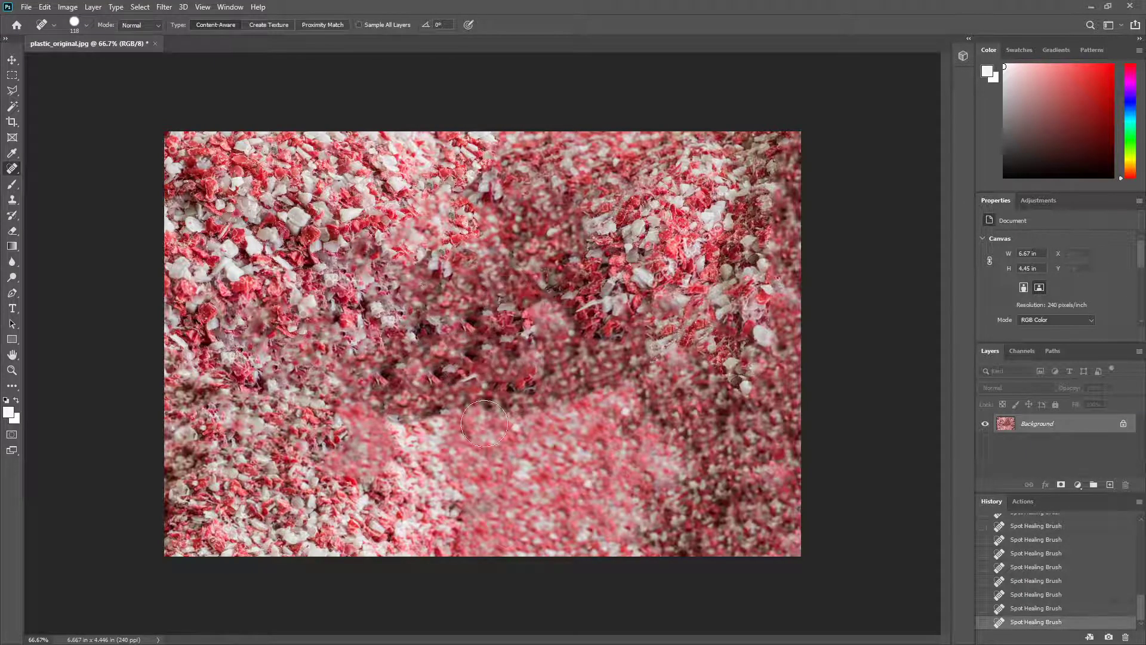
pyautogui.moveTo(504, 427)
pyautogui.mouseDown()
pyautogui.moveTo(537, 375)
pyautogui.moveTo(615, 385)
pyautogui.moveTo(680, 489)
pyautogui.moveTo(681, 520)
pyautogui.mouseUp()
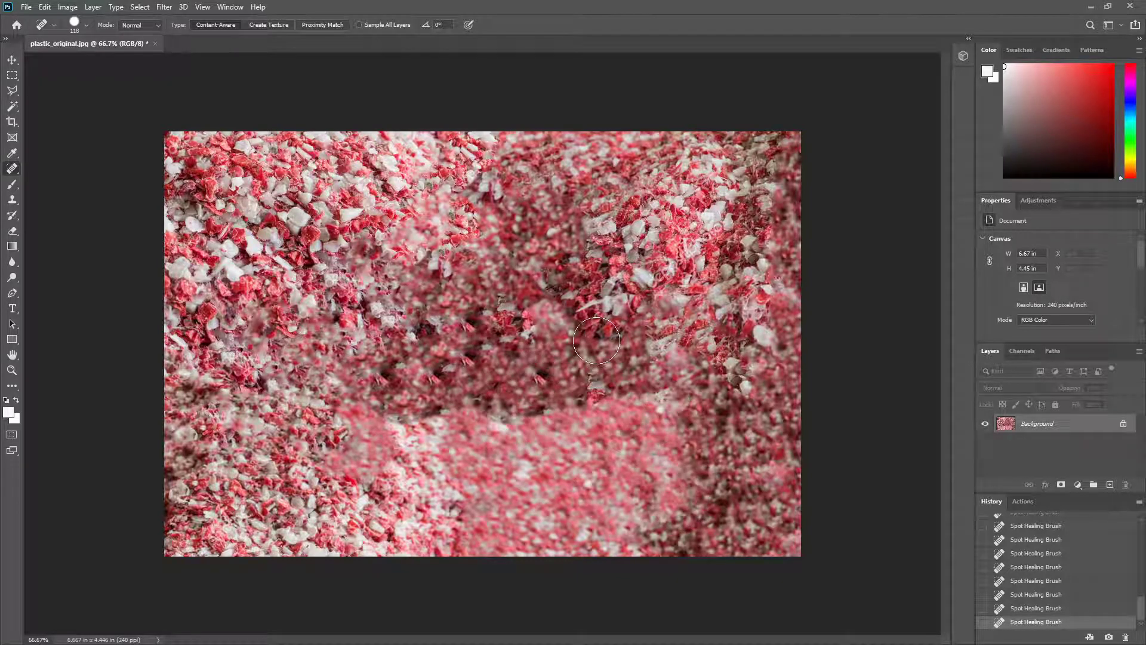
pyautogui.moveTo(470, 392)
pyautogui.mouseDown()
pyautogui.moveTo(448, 433)
pyautogui.moveTo(406, 430)
pyautogui.moveTo(478, 400)
pyautogui.moveTo(615, 382)
pyautogui.moveTo(638, 411)
pyautogui.mouseUp()
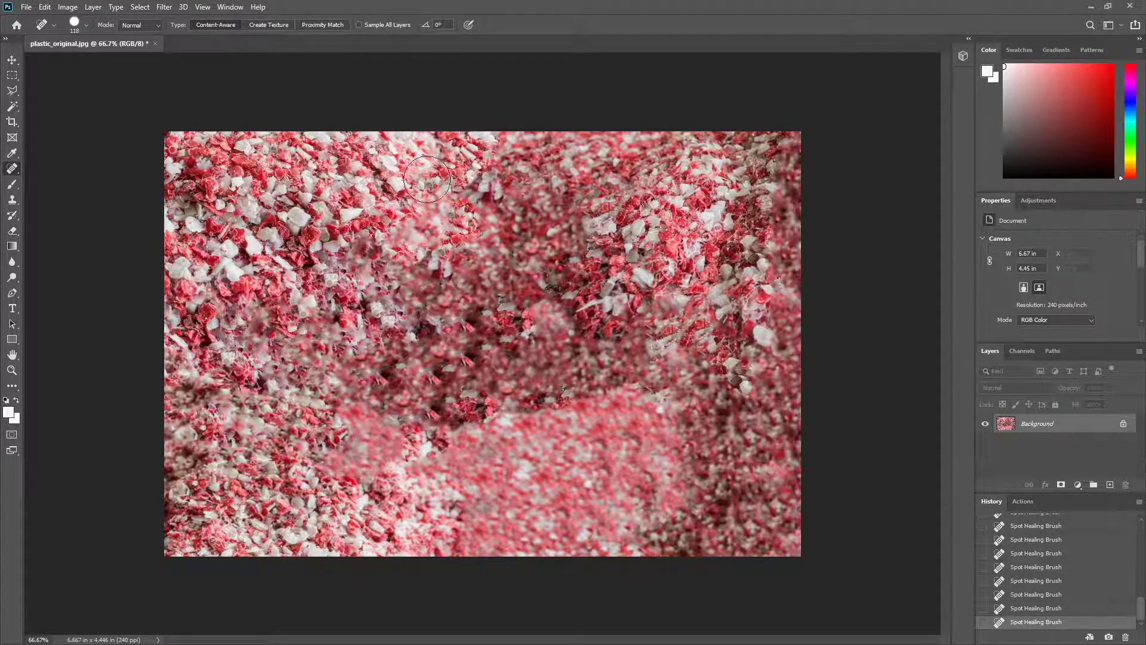
# Step: Save the image as a JPEG copy named plastic_tile_red
pyautogui.click(27, 7)
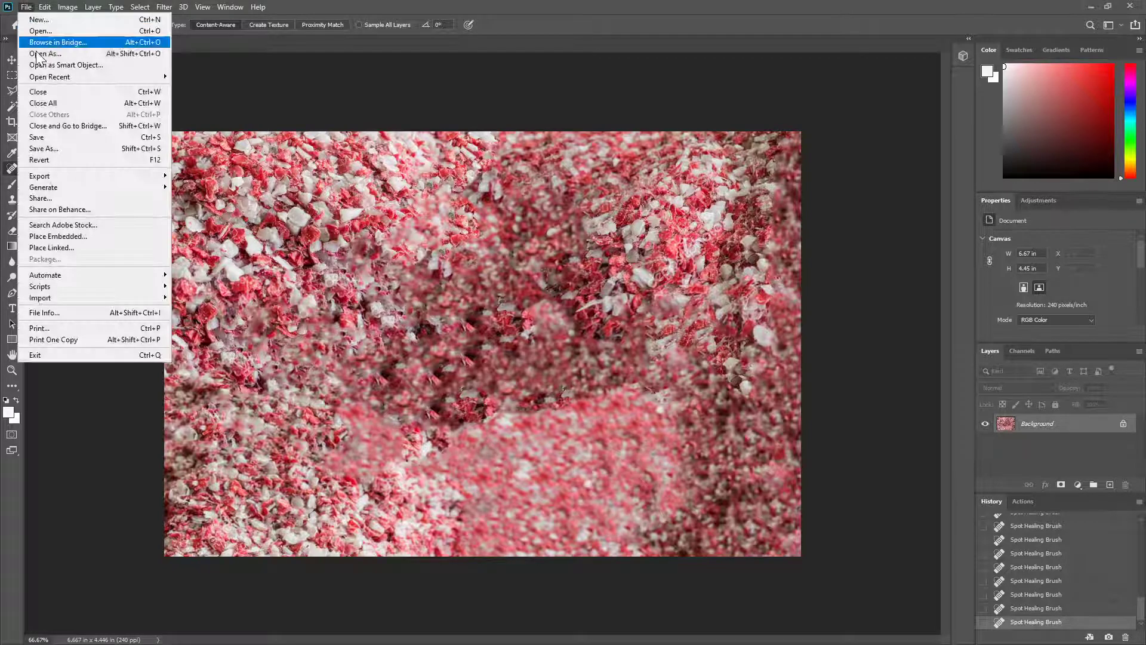
pyautogui.click(66, 149)
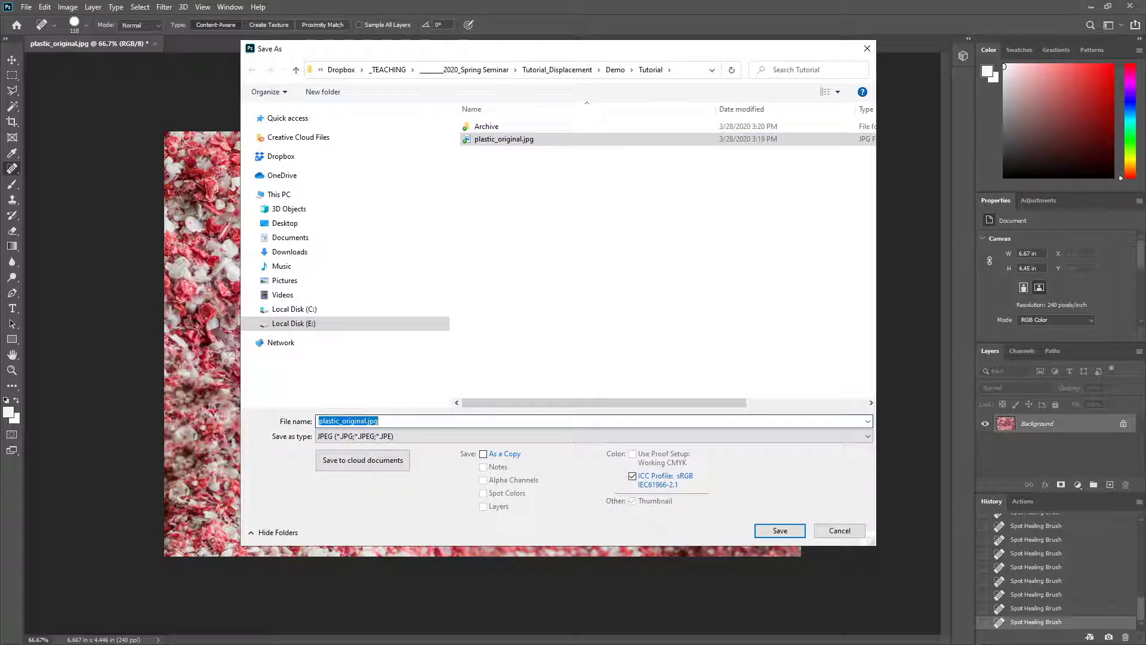
pyautogui.moveTo(342, 422); pyautogui.dragTo(391, 422)
pyautogui.write('red')
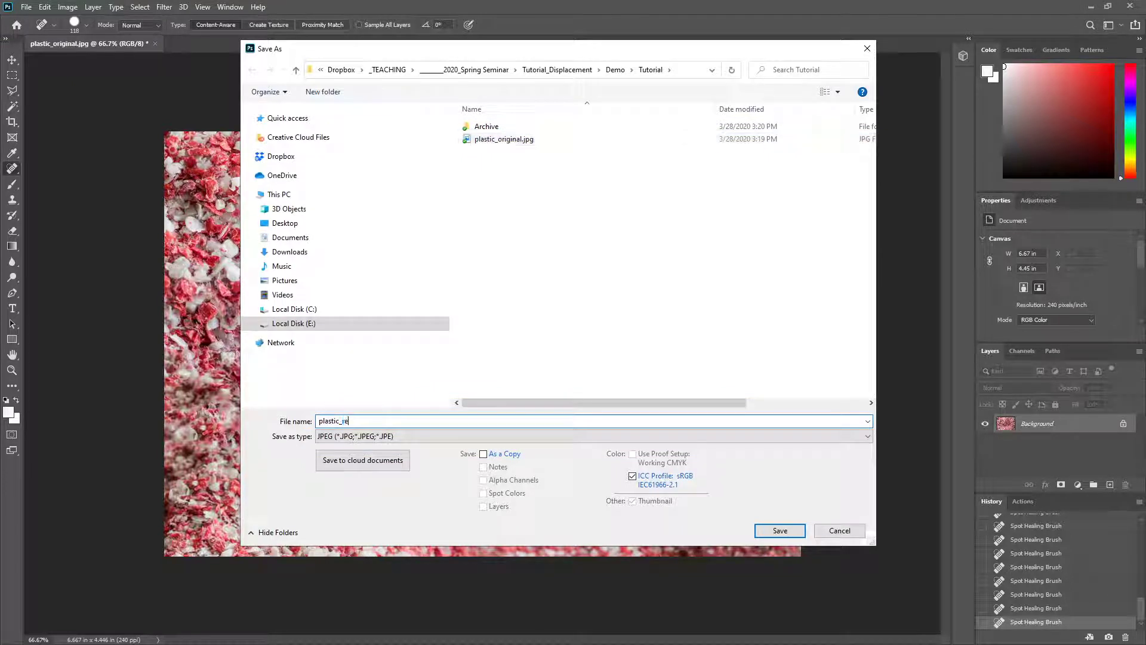
pyautogui.press('BackSpace')
pyautogui.press('BackSpace')
pyautogui.press('BackSpace')
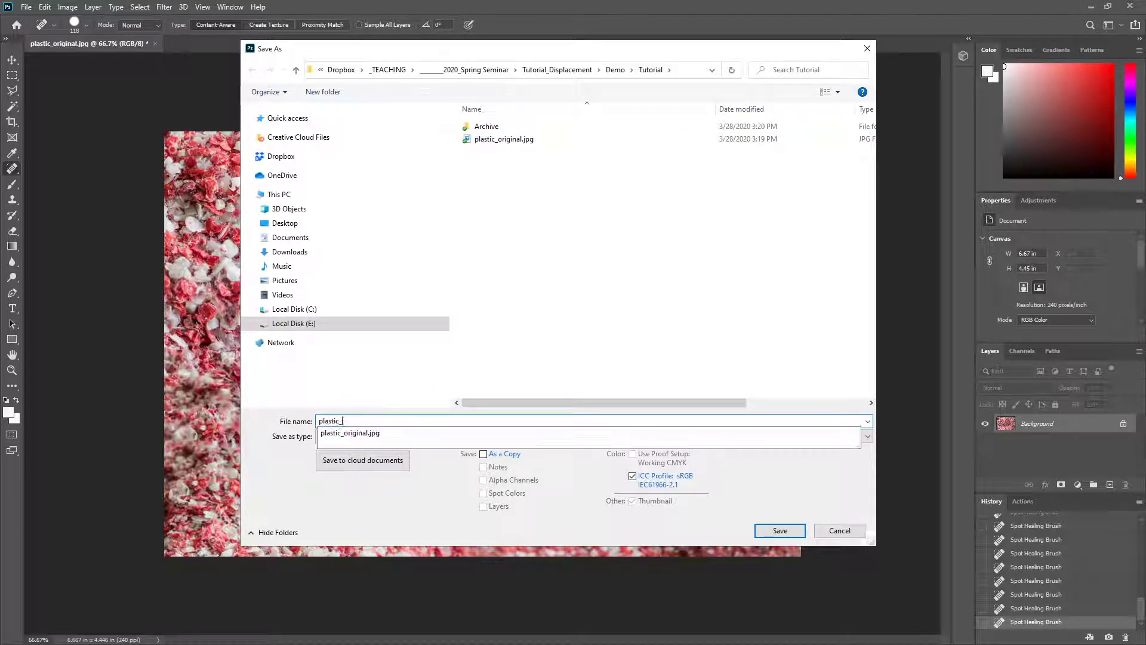
pyautogui.write('tile_')
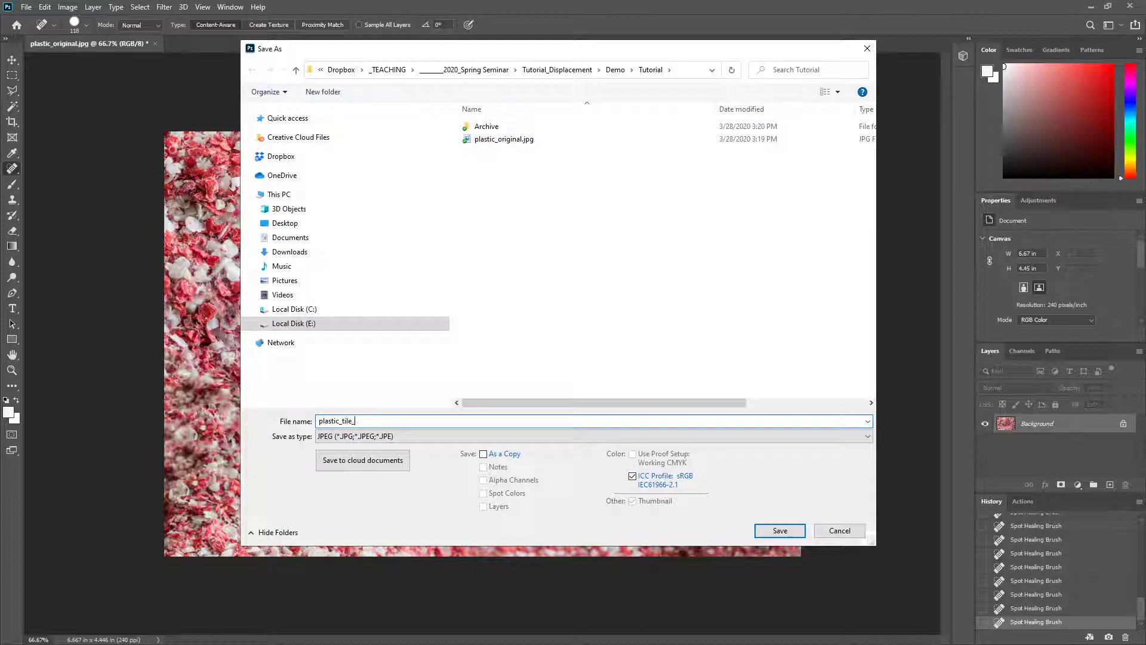
pyautogui.write('red')
pyautogui.press('Return')
pyautogui.press('h')
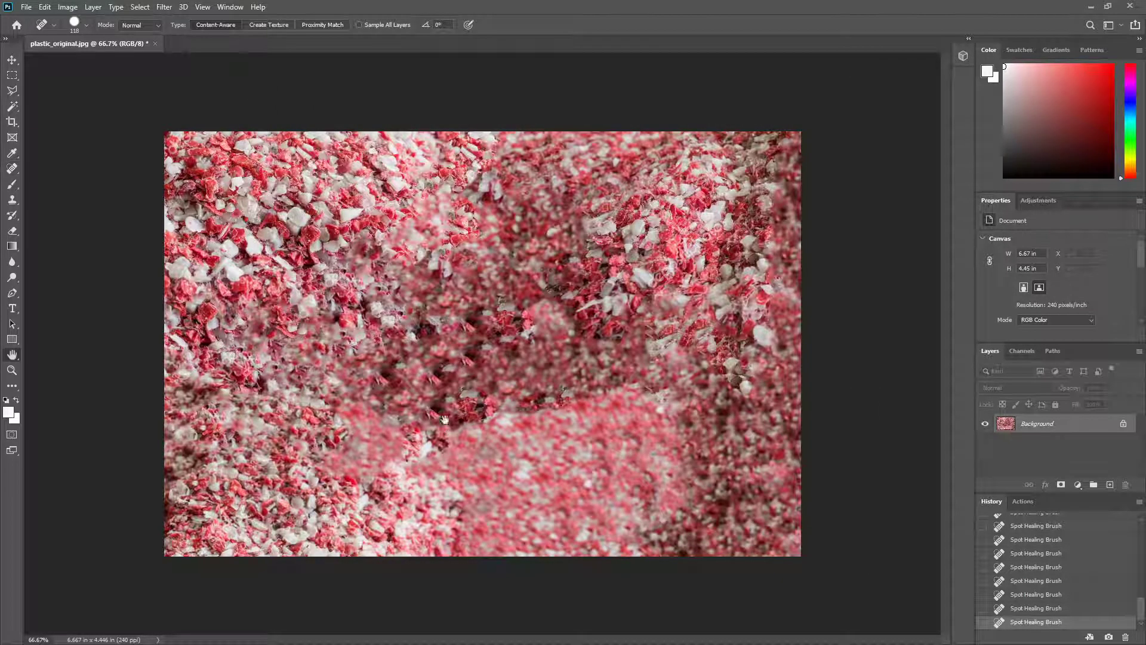
pyautogui.press('j')
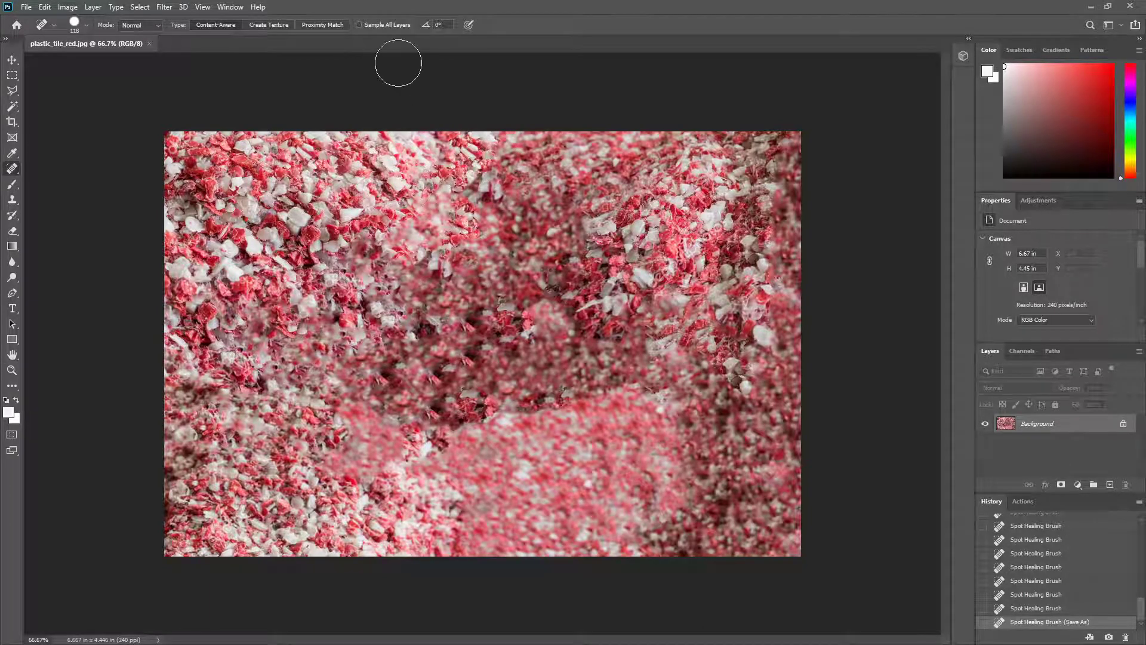
# Step: Recolour the red flakes to gold with Hue/Saturation, setting the hue to +47 and the saturation to +19
pyautogui.click(13, 74)
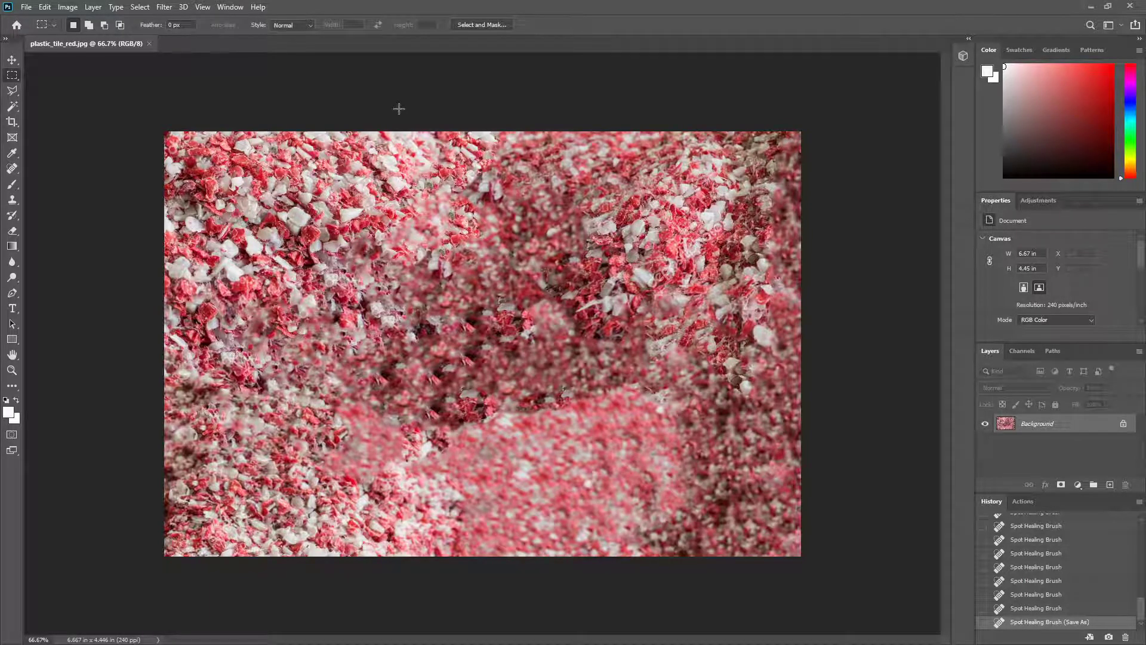
pyautogui.press('i')
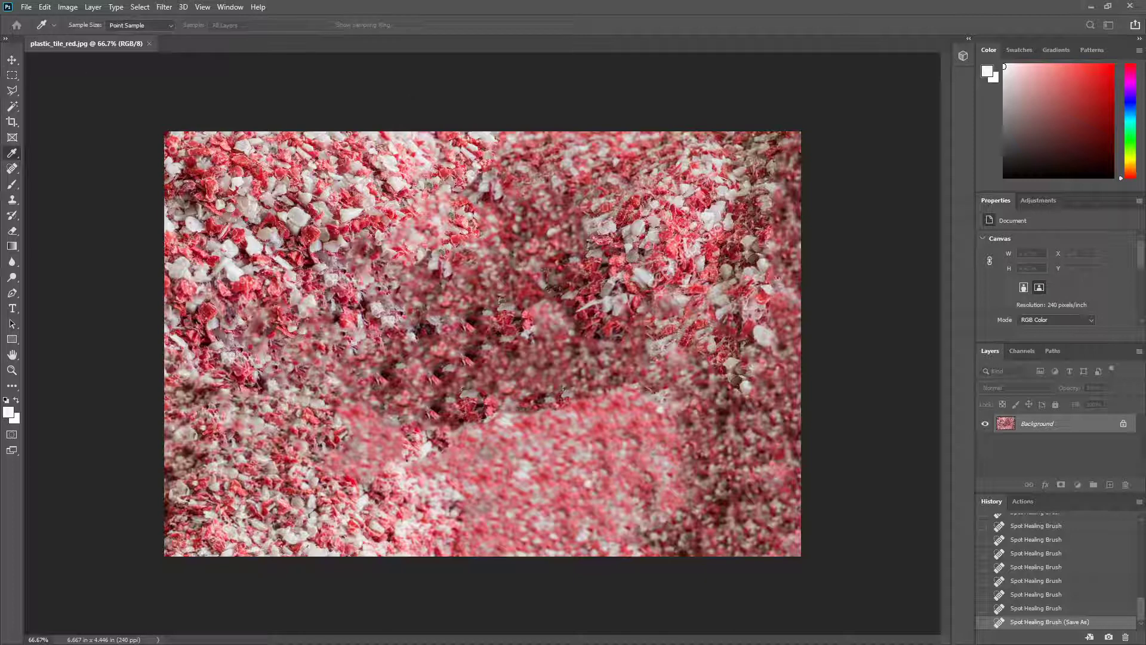
pyautogui.hotkey('ctrl', 'u')
pyautogui.moveTo(738, 109)
pyautogui.mouseDown()
pyautogui.moveTo(754, 75)
pyautogui.moveTo(755, 92)
pyautogui.mouseUp()
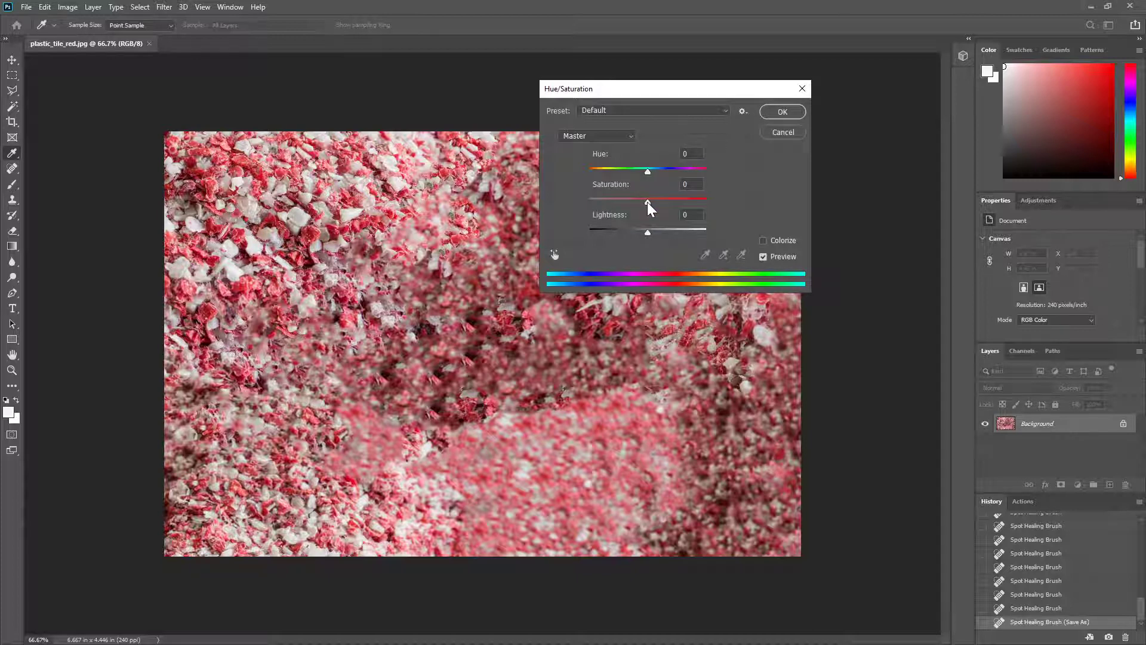
pyautogui.moveTo(647, 202); pyautogui.dragTo(676, 173)
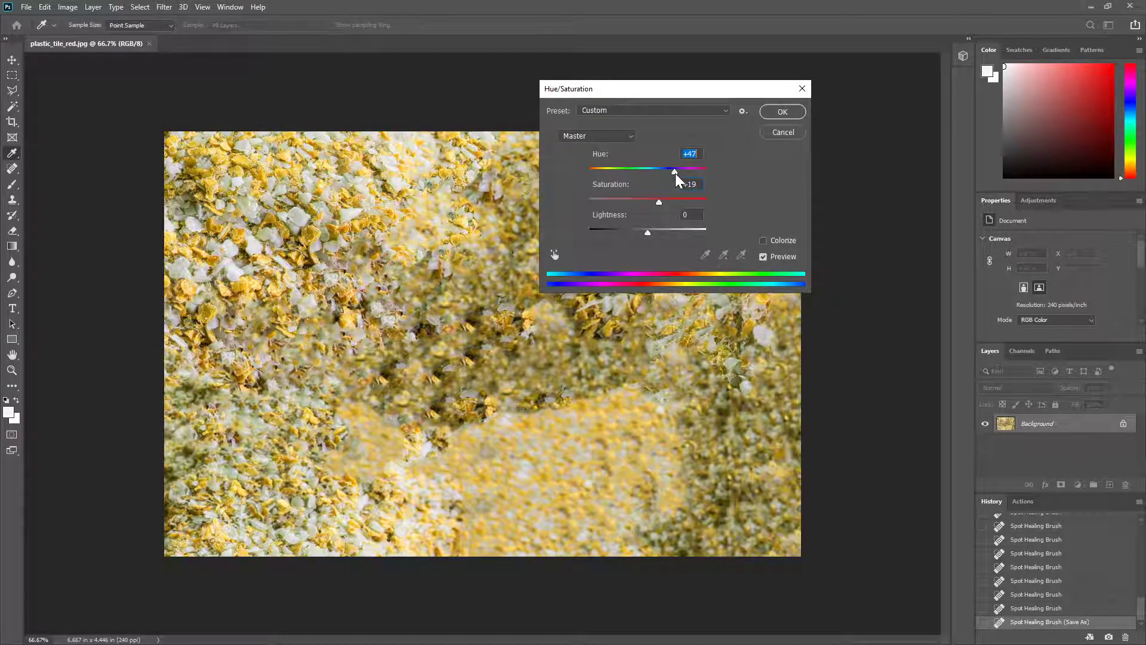
pyautogui.click(775, 111)
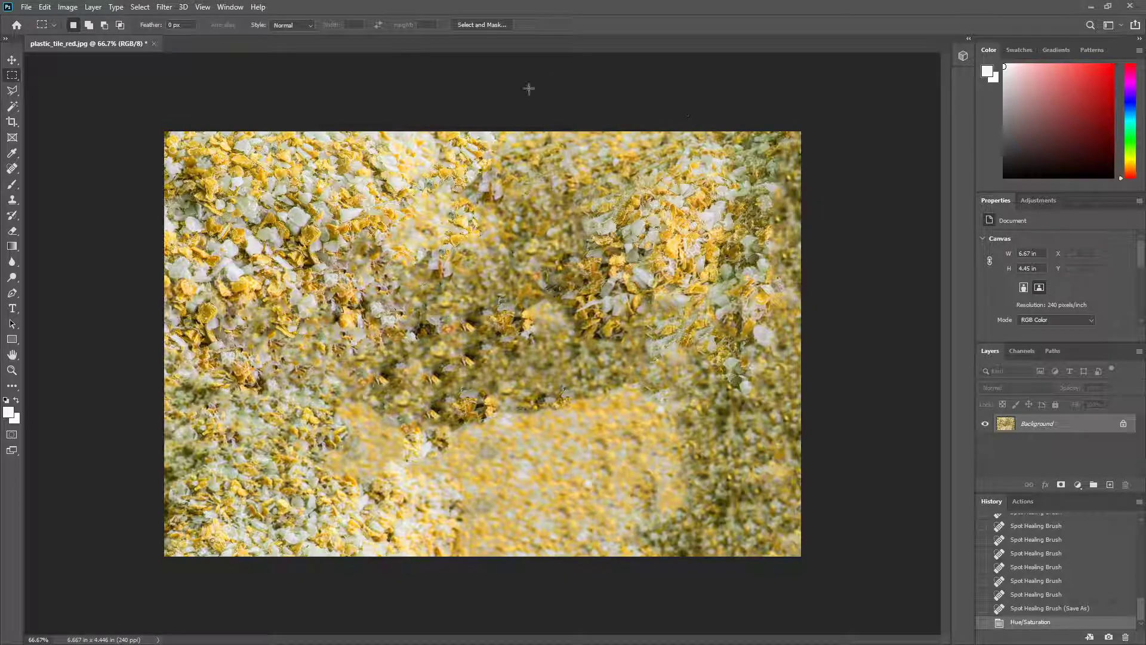
# Step: Save the recoloured image as a separate JPEG named plastic_tile_gold in the Tutorial folder
pyautogui.click(27, 7)
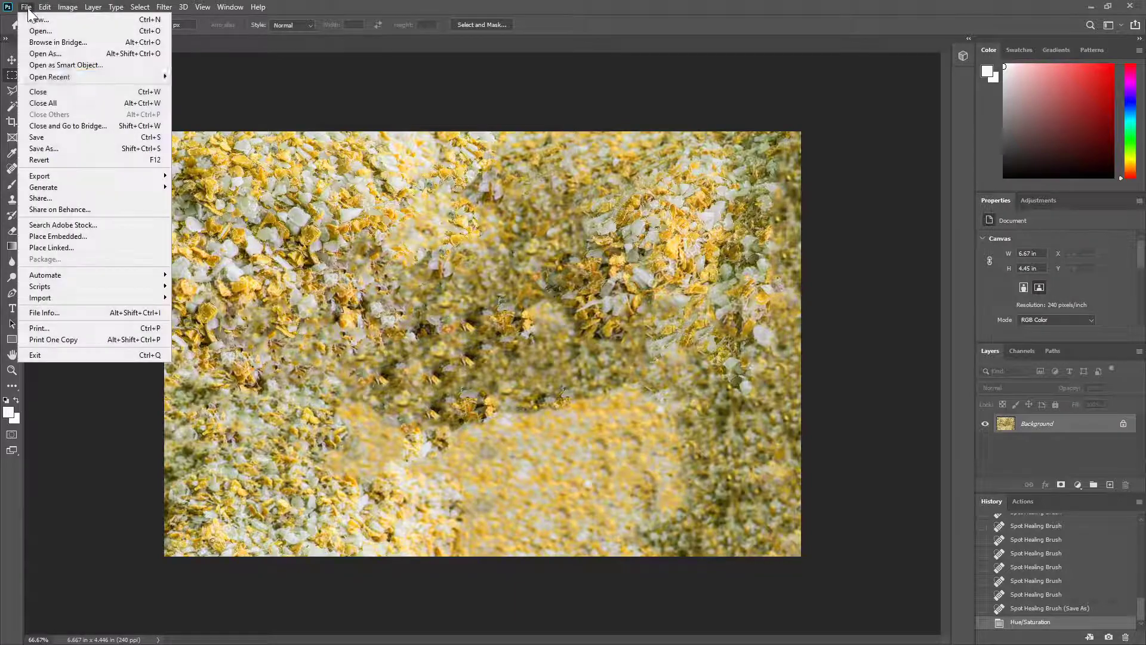
pyautogui.click(70, 149)
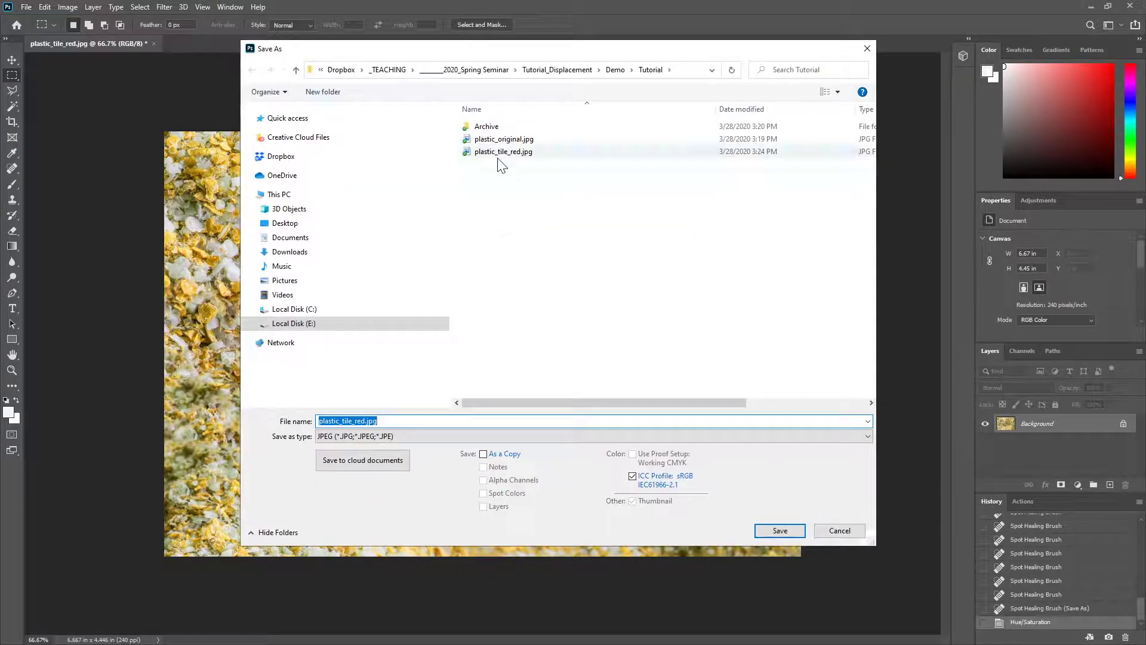
pyautogui.click(501, 154)
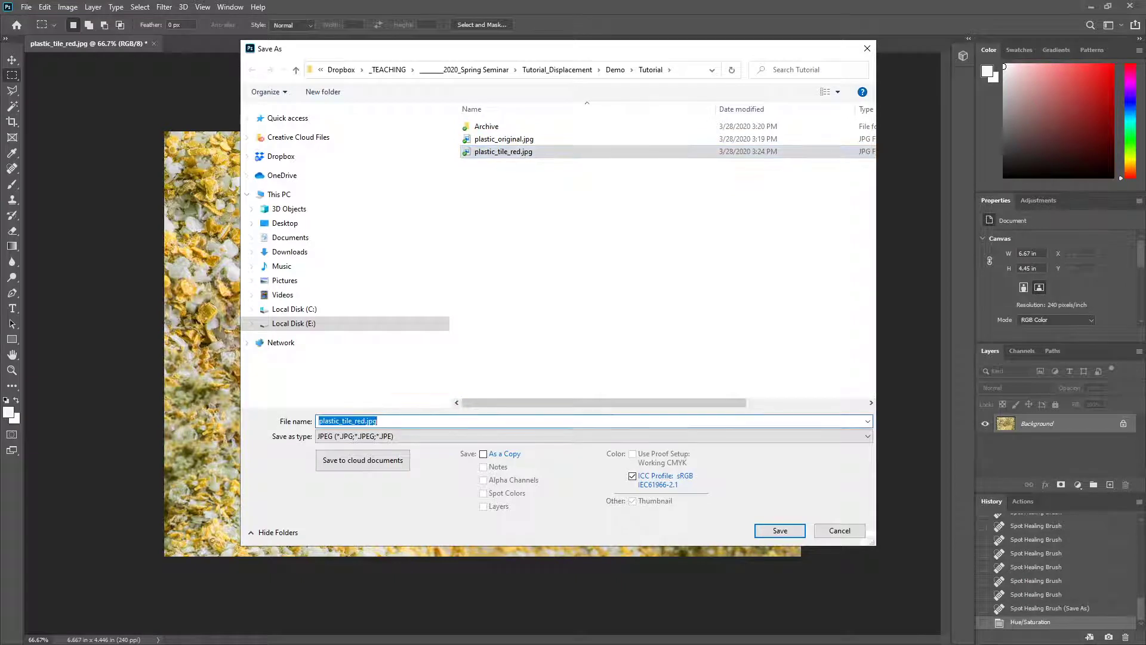
pyautogui.moveTo(379, 421); pyautogui.dragTo(352, 422)
pyautogui.write('_godl')
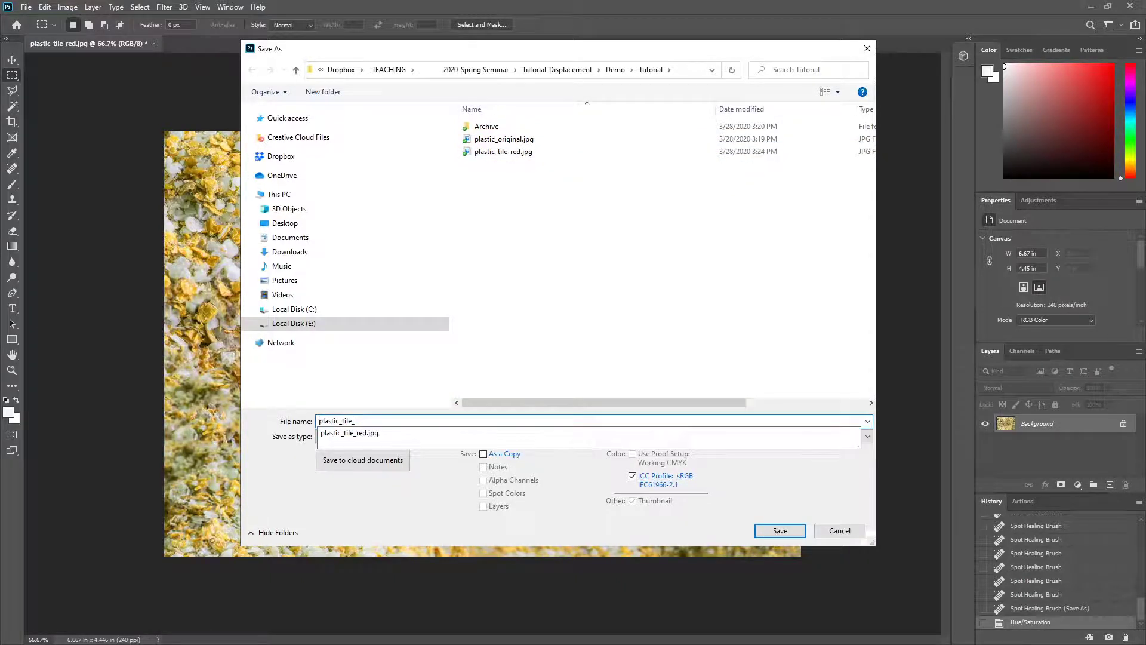
pyautogui.press('BackSpace')
pyautogui.press('BackSpace')
pyautogui.write('ld')
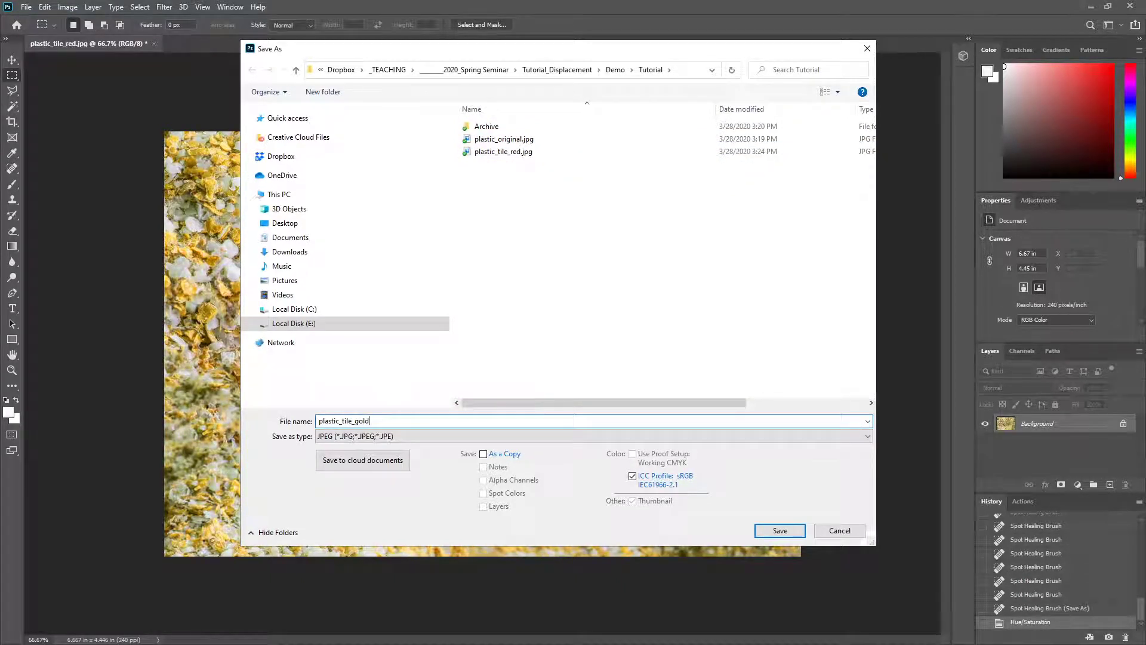
pyautogui.click(776, 531)
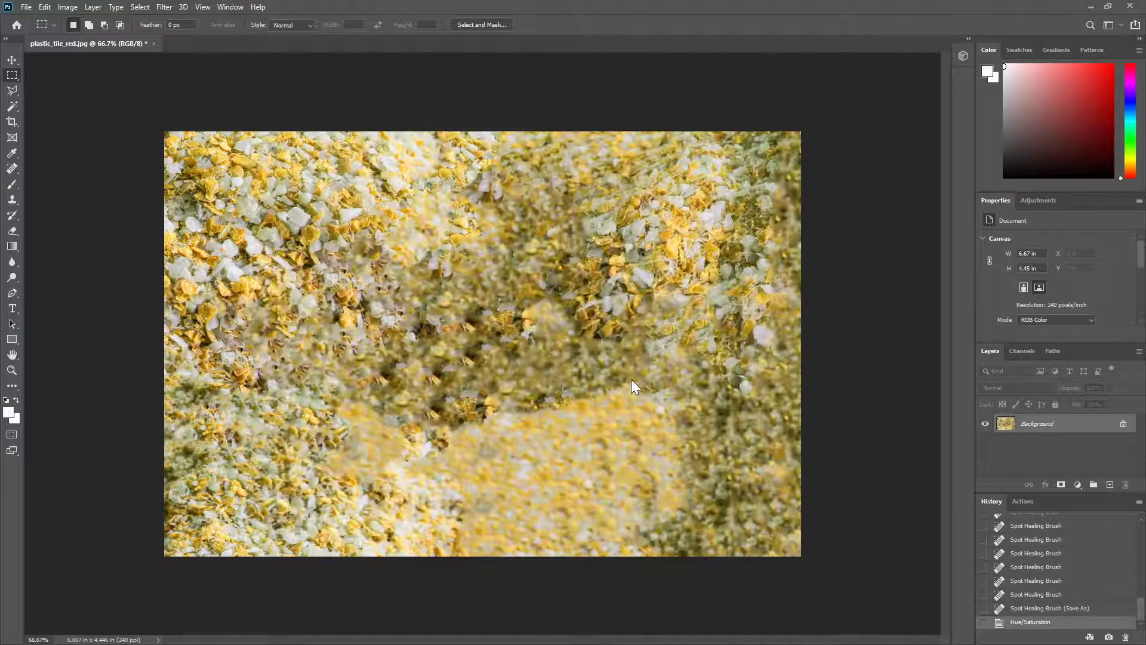
pyautogui.press('h')
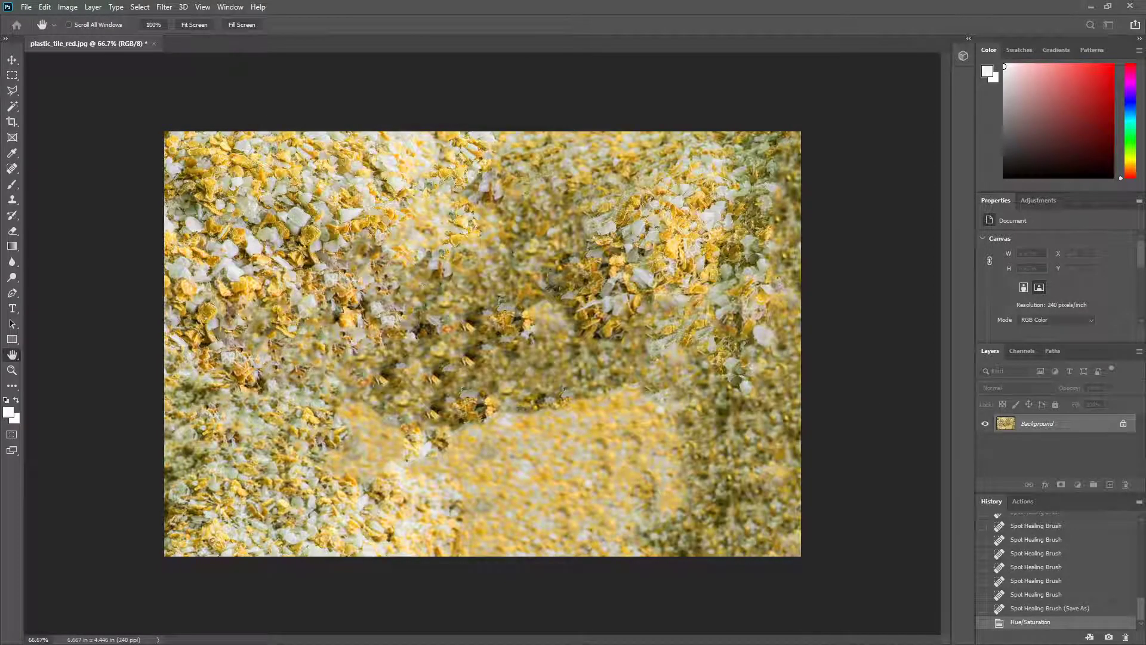
pyautogui.press('m')
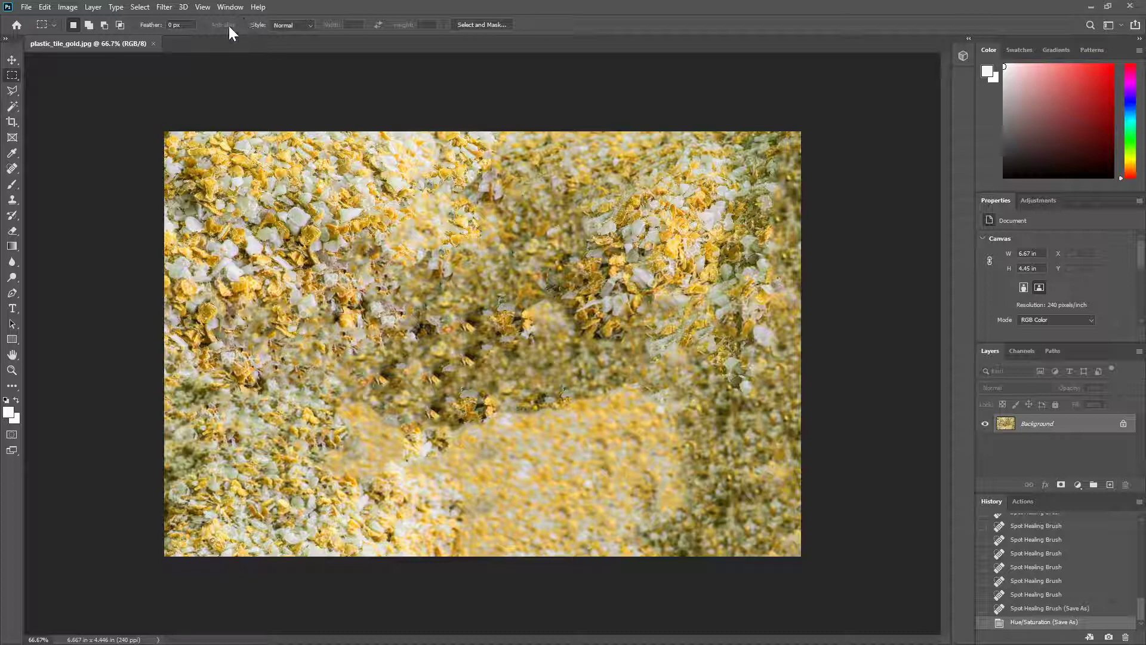
# Step: Start generating a bump (height) map from the gold texture and rotate the preview sphere to inspect its relief
pyautogui.click(184, 8)
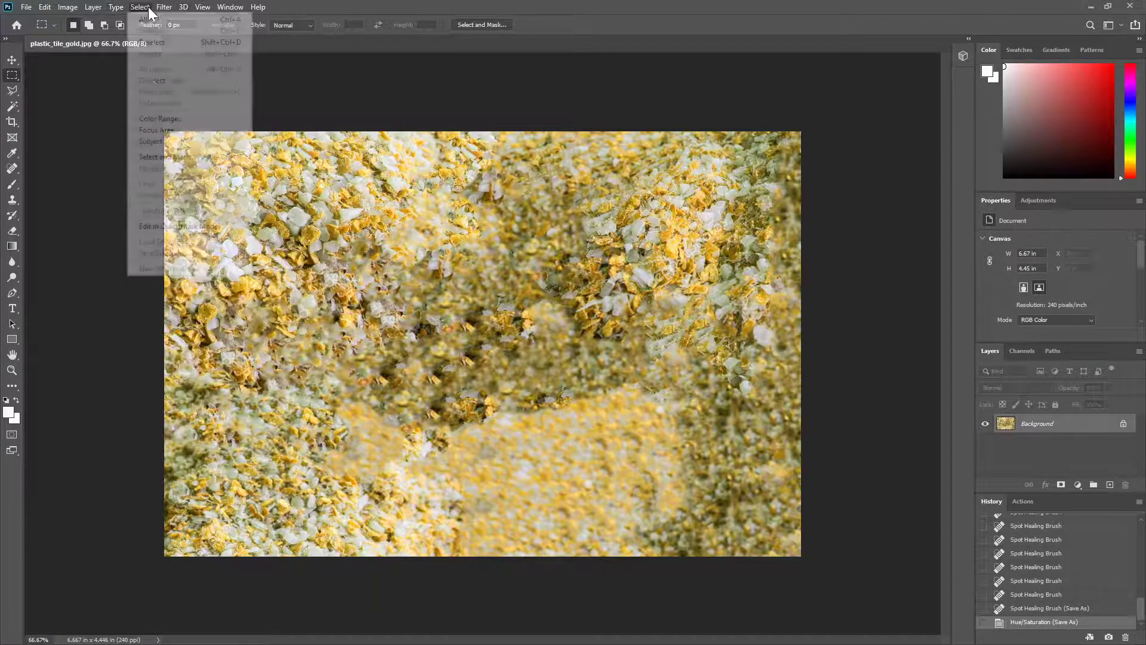
pyautogui.moveTo(164, 7)
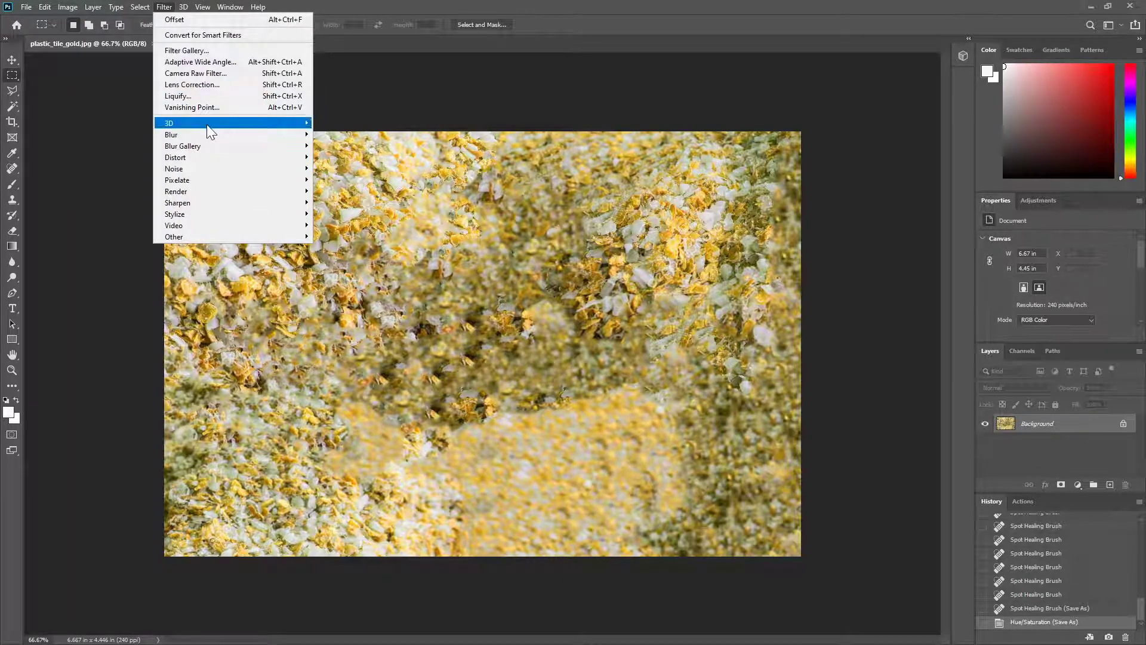
pyautogui.moveTo(207, 124)
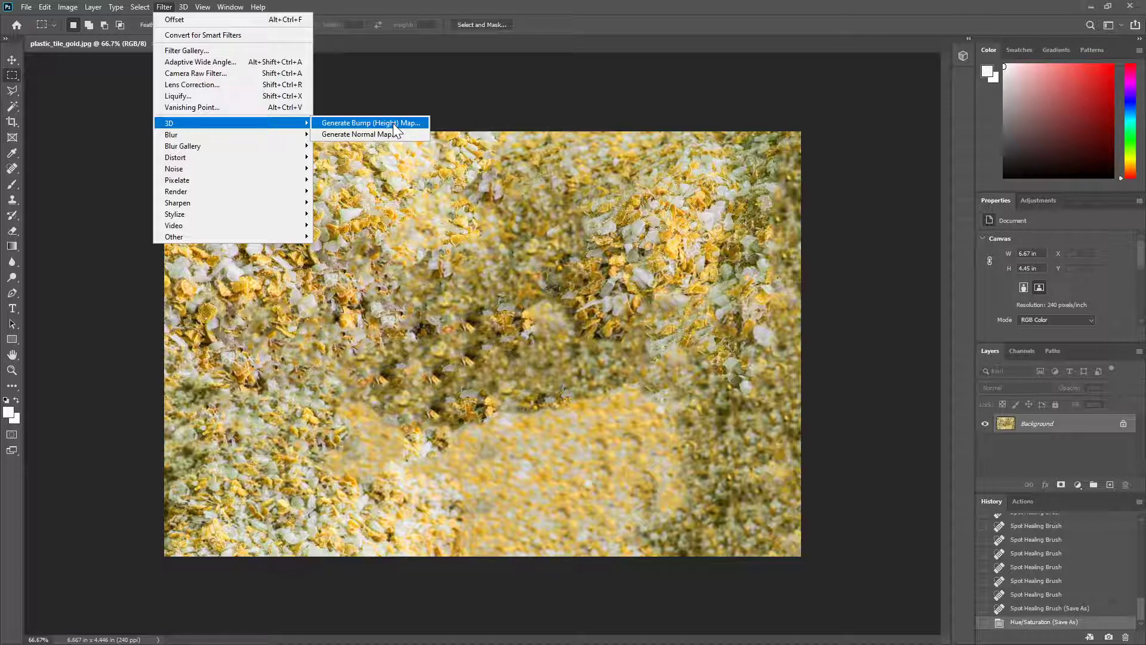
pyautogui.click(394, 124)
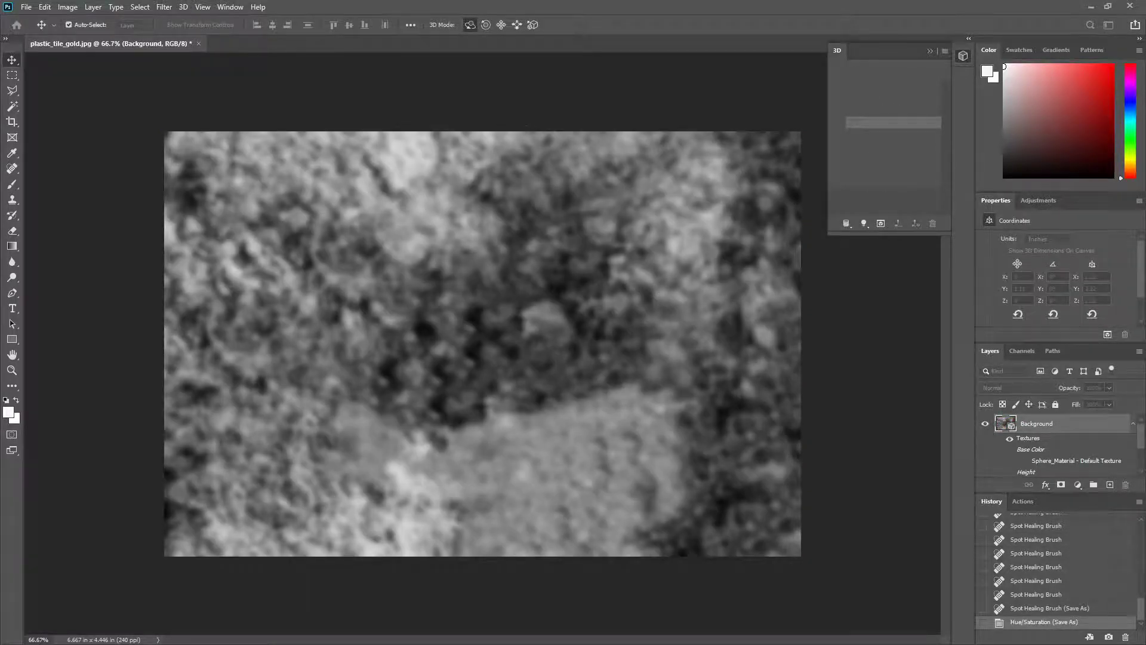
pyautogui.moveTo(0, 75); pyautogui.dragTo(478, 88)
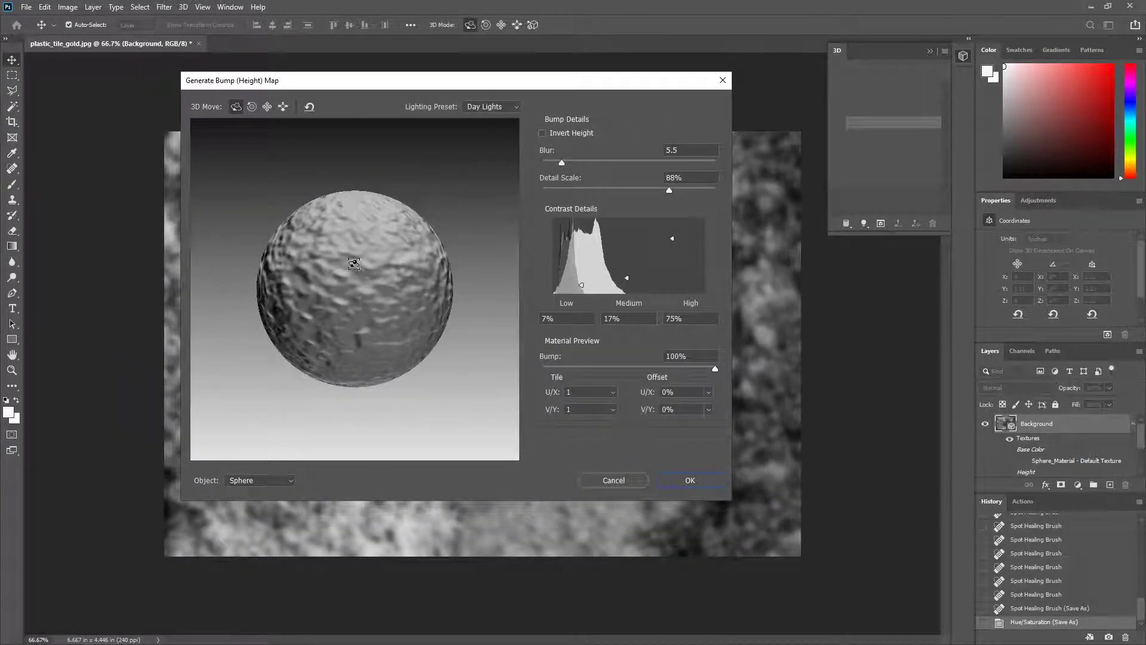
pyautogui.moveTo(377, 308)
pyautogui.mouseDown()
pyautogui.moveTo(394, 330)
pyautogui.moveTo(346, 260)
pyautogui.moveTo(391, 300)
pyautogui.moveTo(378, 281)
pyautogui.moveTo(418, 358)
pyautogui.moveTo(347, 340)
pyautogui.moveTo(402, 325)
pyautogui.moveTo(400, 246)
pyautogui.moveTo(355, 254)
pyautogui.moveTo(341, 284)
pyautogui.moveTo(362, 314)
pyautogui.mouseUp()
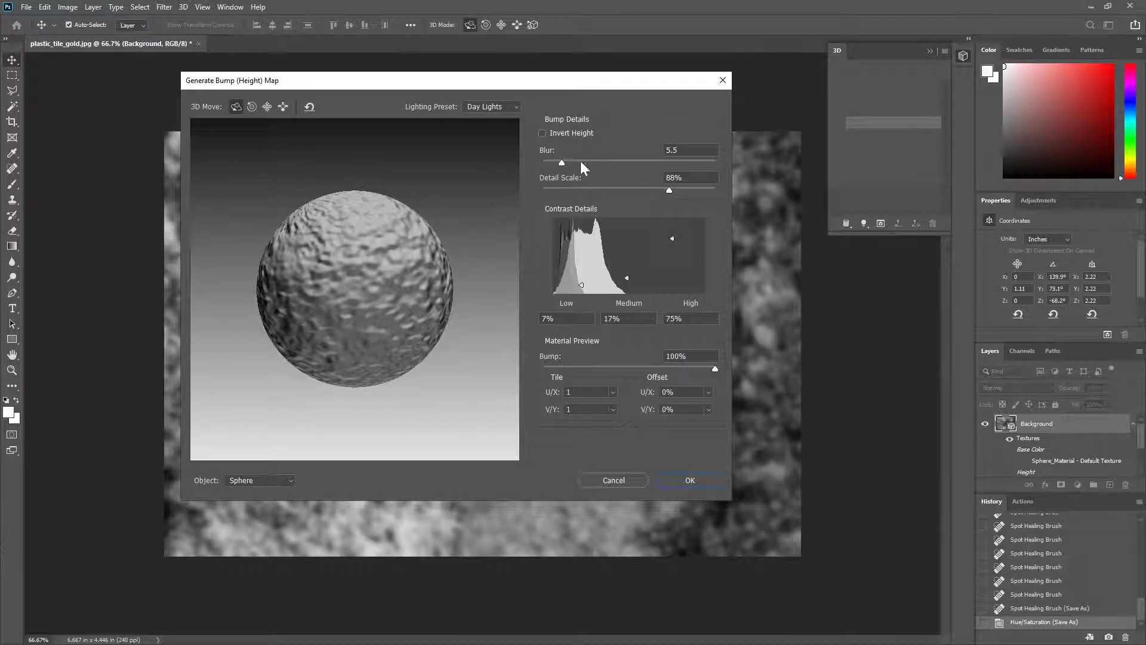
# Step: Preview the bump relief on the Cone, Hat and Cube objects, rotating the hat and the cube
pyautogui.click(289, 480)
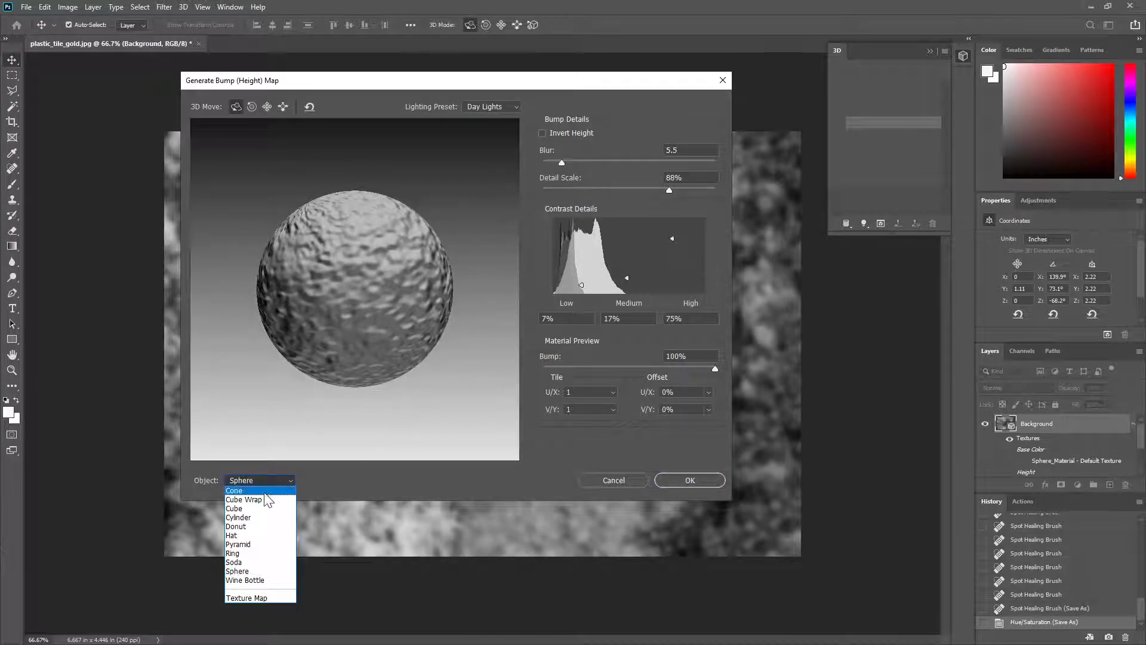
pyautogui.click(268, 491)
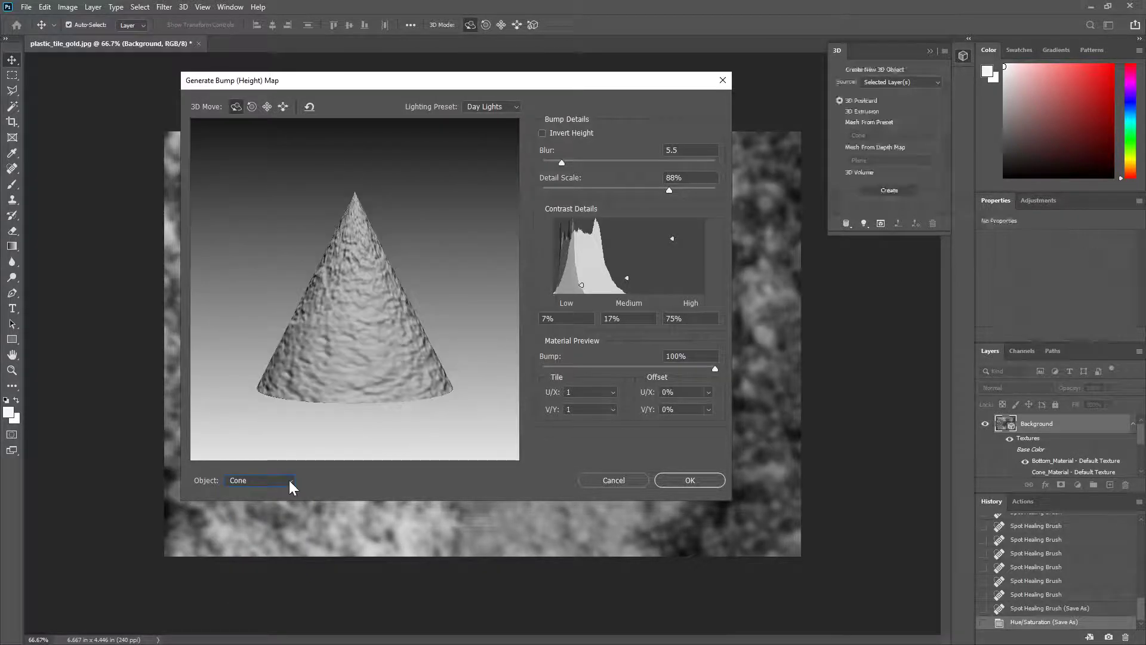
pyautogui.click(289, 480)
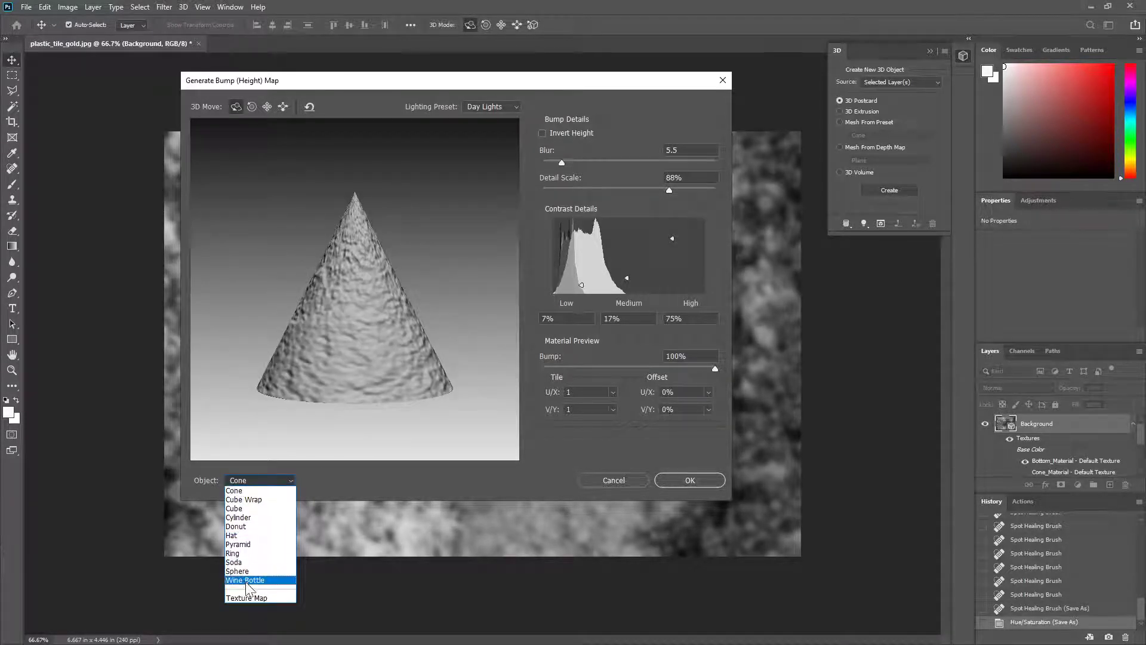
pyautogui.click(257, 536)
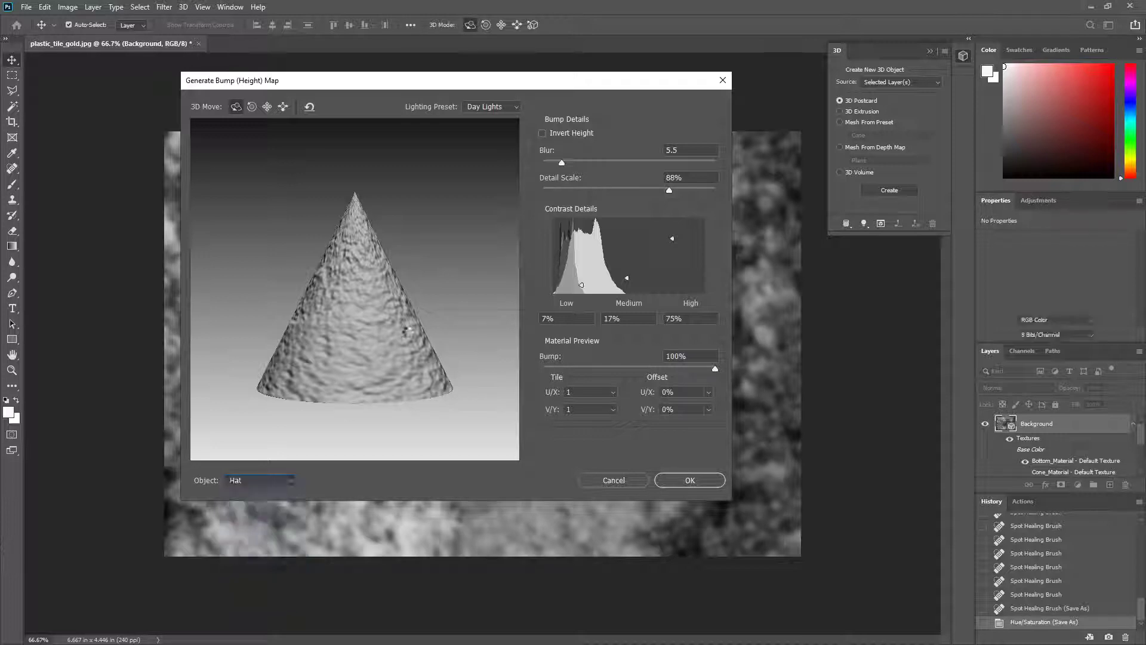
pyautogui.moveTo(404, 310); pyautogui.dragTo(355, 406)
pyautogui.click(286, 484)
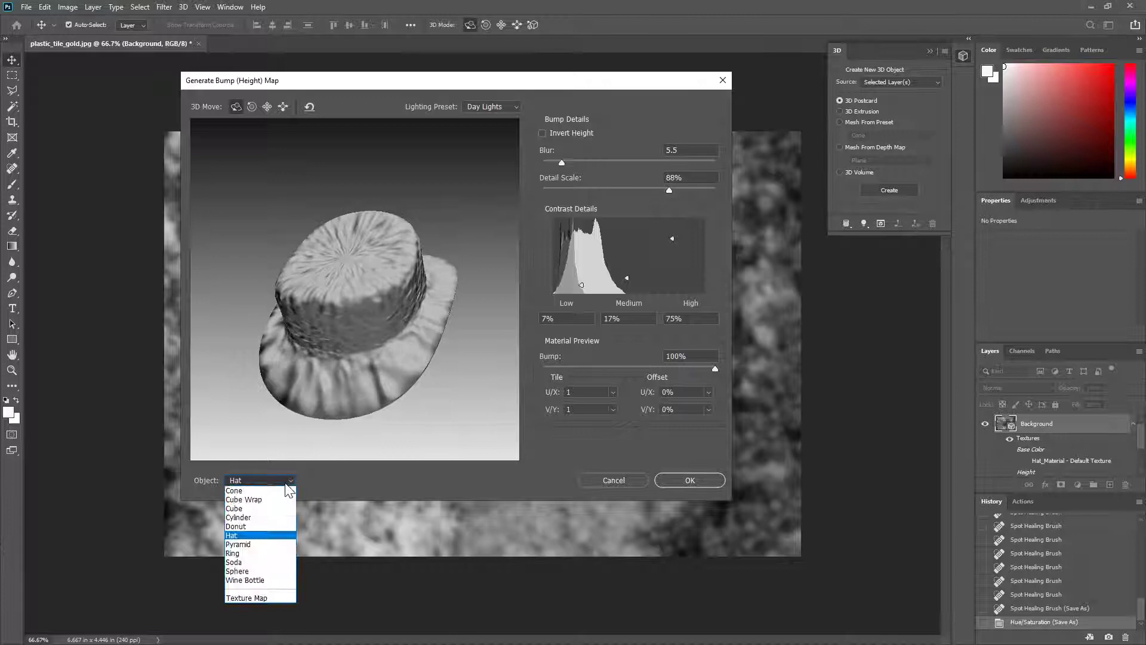
pyautogui.click(252, 509)
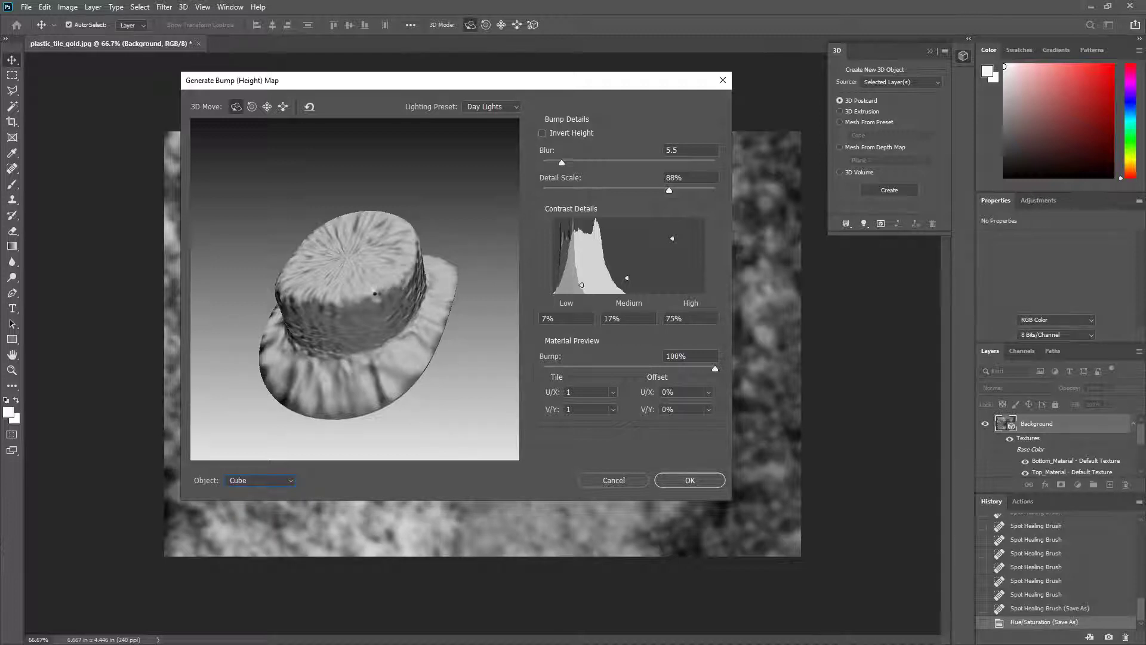
pyautogui.moveTo(353, 296); pyautogui.dragTo(286, 304)
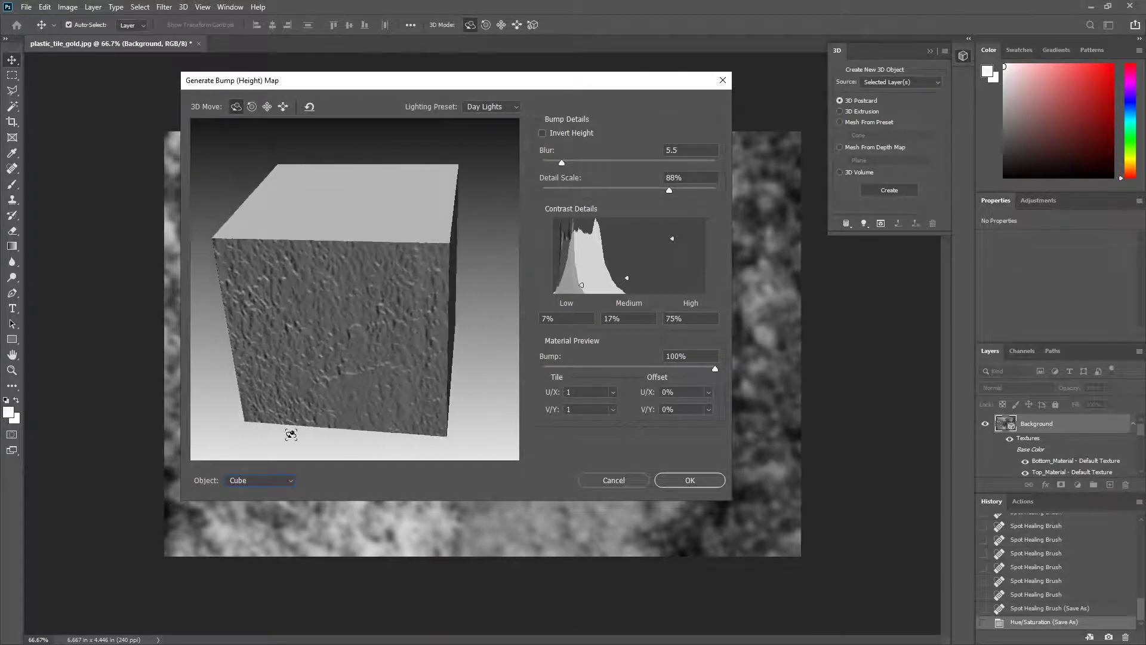
# Step: Switch the bump map's preview object to Cube Wrap and rotate it to show two adjacent side faces
pyautogui.click(291, 480)
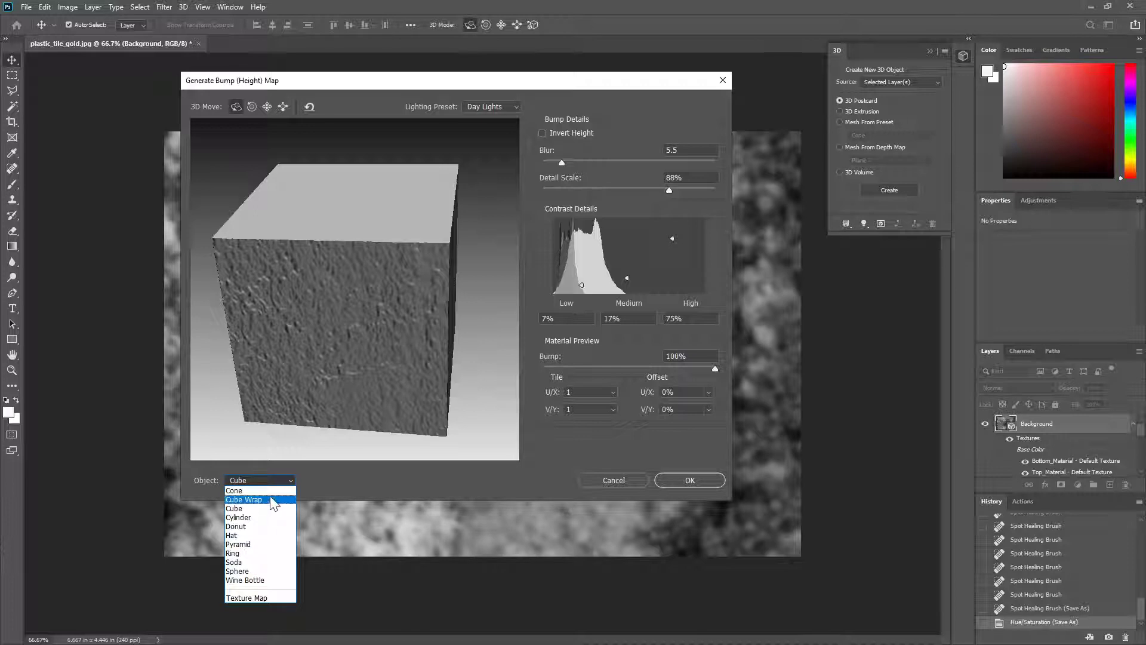
pyautogui.click(275, 500)
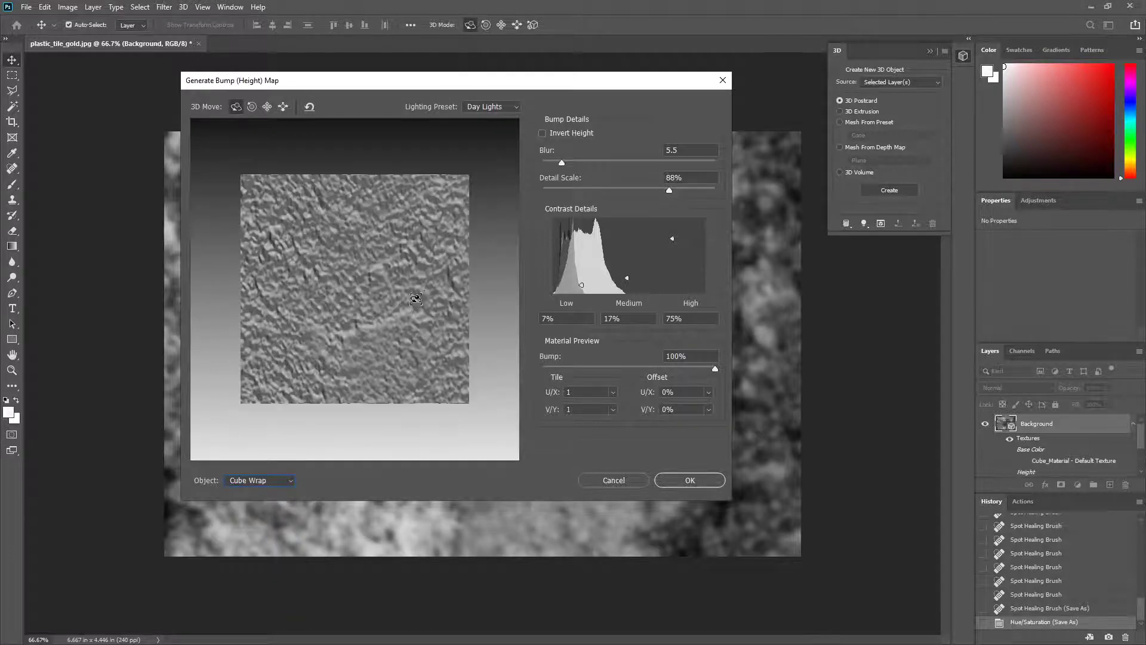
pyautogui.moveTo(413, 303); pyautogui.dragTo(429, 275)
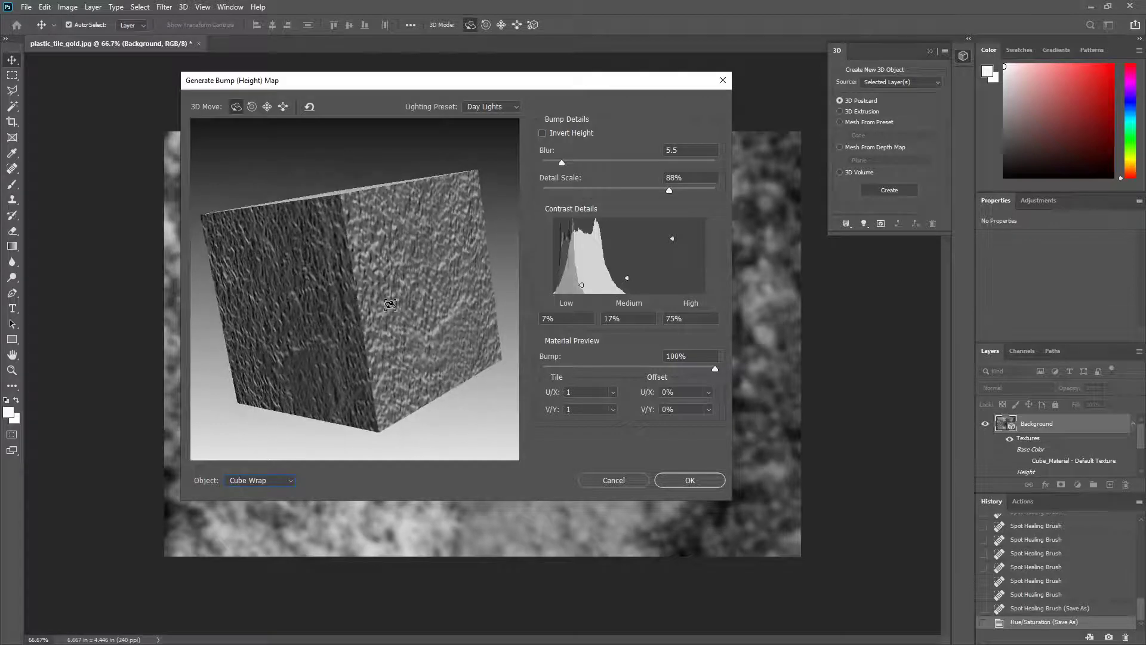
# Step: Set the bump map's blur to 2.2, detail scale to 84%, low contrast to 40% and high contrast to 86%
pyautogui.moveTo(561, 164)
pyautogui.mouseDown()
pyautogui.moveTo(585, 166)
pyautogui.moveTo(554, 158)
pyautogui.mouseUp()
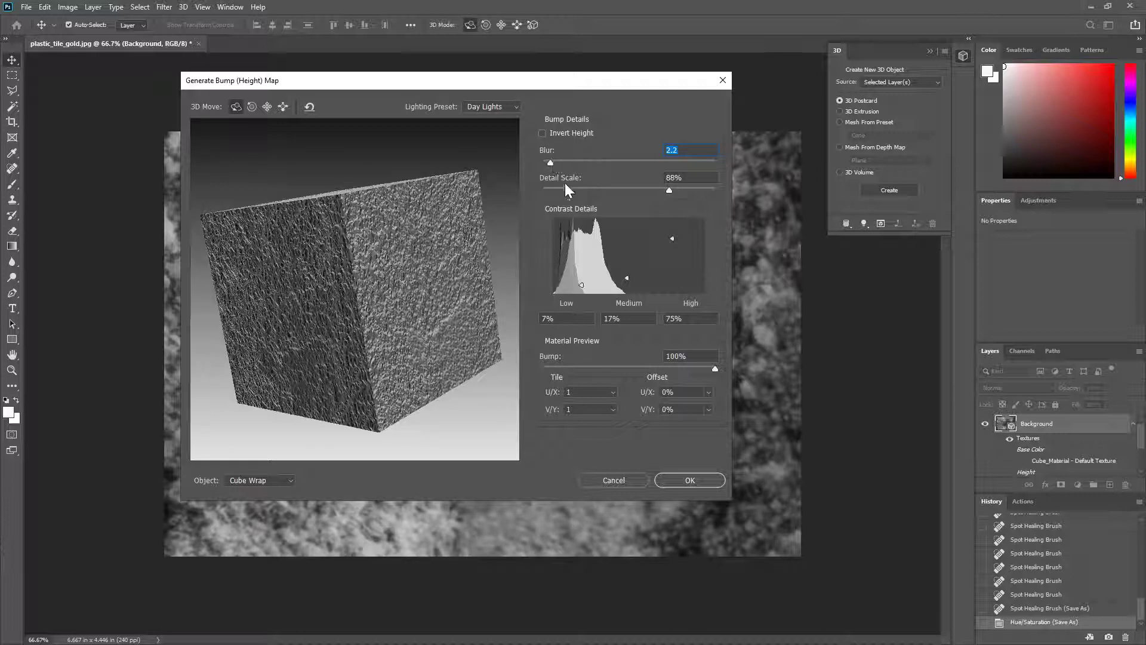
pyautogui.moveTo(669, 191)
pyautogui.mouseDown()
pyautogui.moveTo(618, 189)
pyautogui.moveTo(663, 192)
pyautogui.mouseUp()
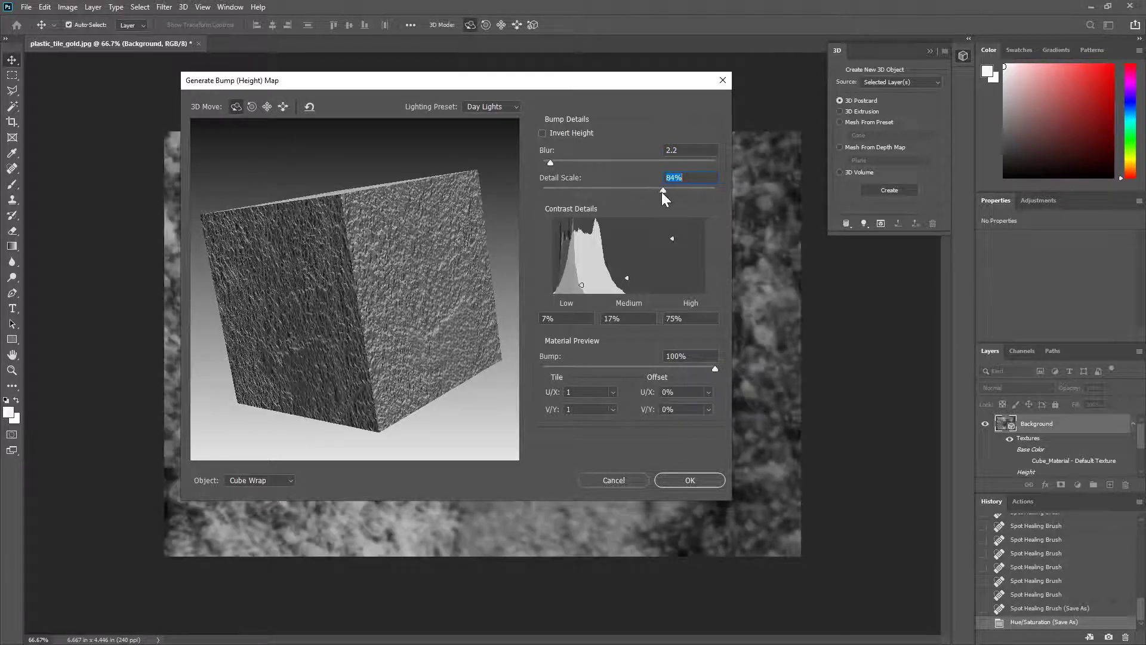
pyautogui.moveTo(582, 285)
pyautogui.mouseDown()
pyautogui.moveTo(582, 256)
pyautogui.moveTo(635, 270)
pyautogui.moveTo(642, 248)
pyautogui.moveTo(627, 255)
pyautogui.moveTo(626, 277)
pyautogui.mouseUp()
pyautogui.moveTo(671, 239)
pyautogui.mouseDown()
pyautogui.moveTo(669, 281)
pyautogui.moveTo(672, 239)
pyautogui.mouseUp()
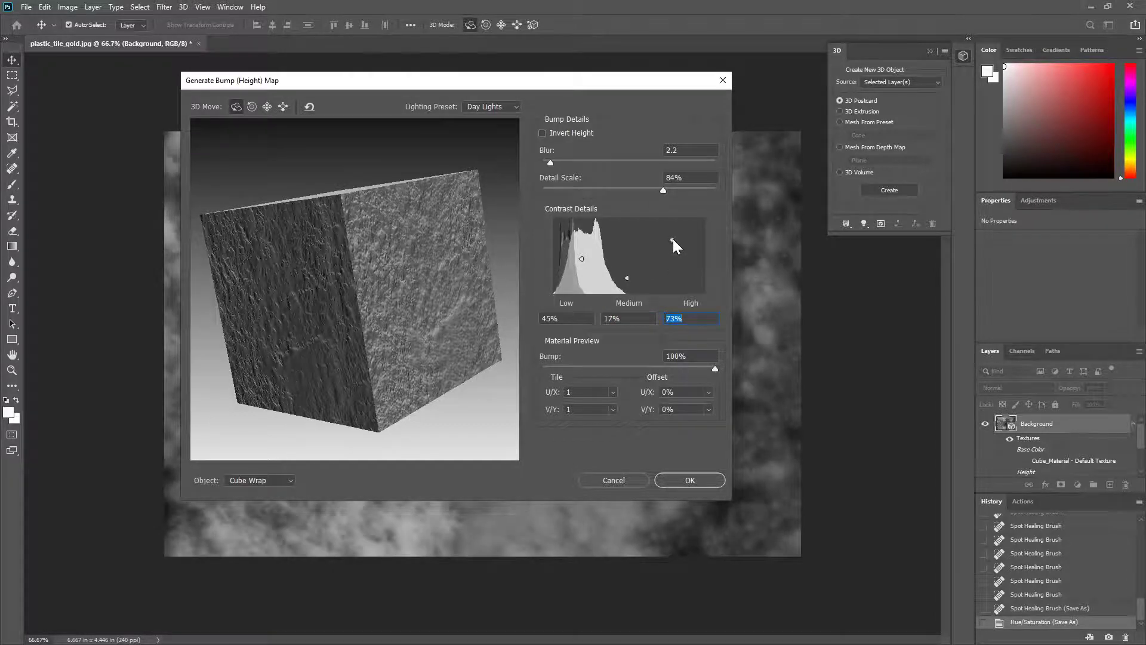
pyautogui.moveTo(672, 240)
pyautogui.mouseDown()
pyautogui.moveTo(672, 284)
pyautogui.moveTo(675, 231)
pyautogui.mouseUp()
pyautogui.moveTo(583, 261); pyautogui.dragTo(583, 262)
# Step: Check the relief on the rotated preview cube, set the blur to 3.3 and generate the bump map
pyautogui.moveTo(397, 240)
pyautogui.mouseDown()
pyautogui.moveTo(401, 272)
pyautogui.moveTo(375, 255)
pyautogui.moveTo(410, 256)
pyautogui.mouseUp()
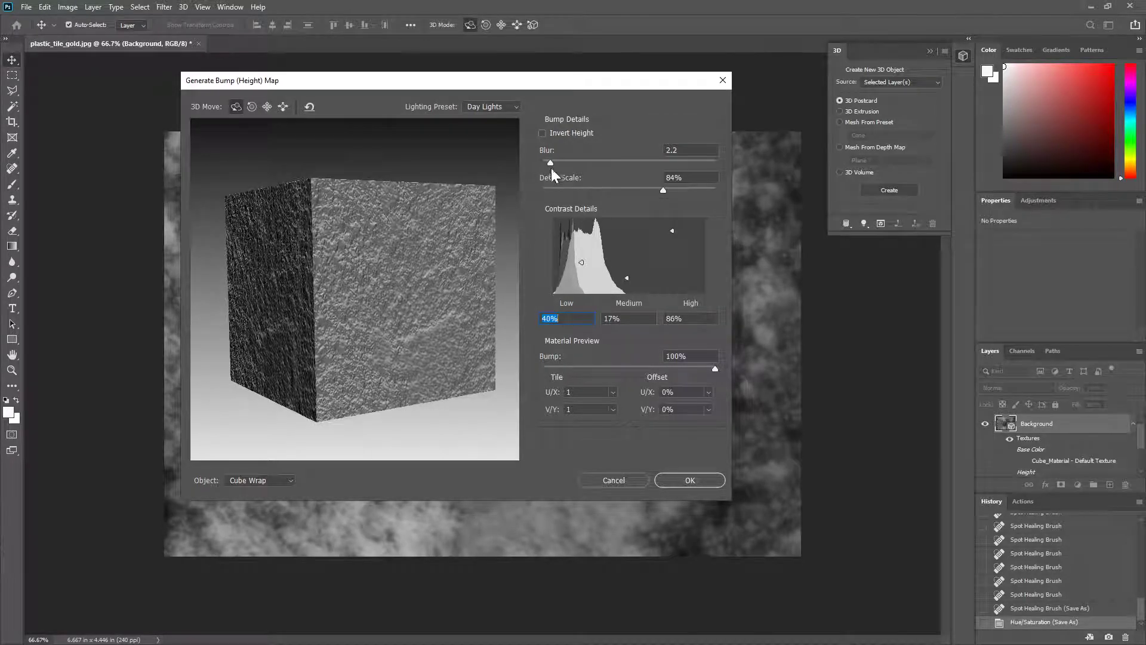
pyautogui.moveTo(551, 164); pyautogui.dragTo(556, 164)
pyautogui.moveTo(405, 255)
pyautogui.mouseDown()
pyautogui.moveTo(397, 286)
pyautogui.moveTo(411, 241)
pyautogui.moveTo(415, 256)
pyautogui.mouseUp()
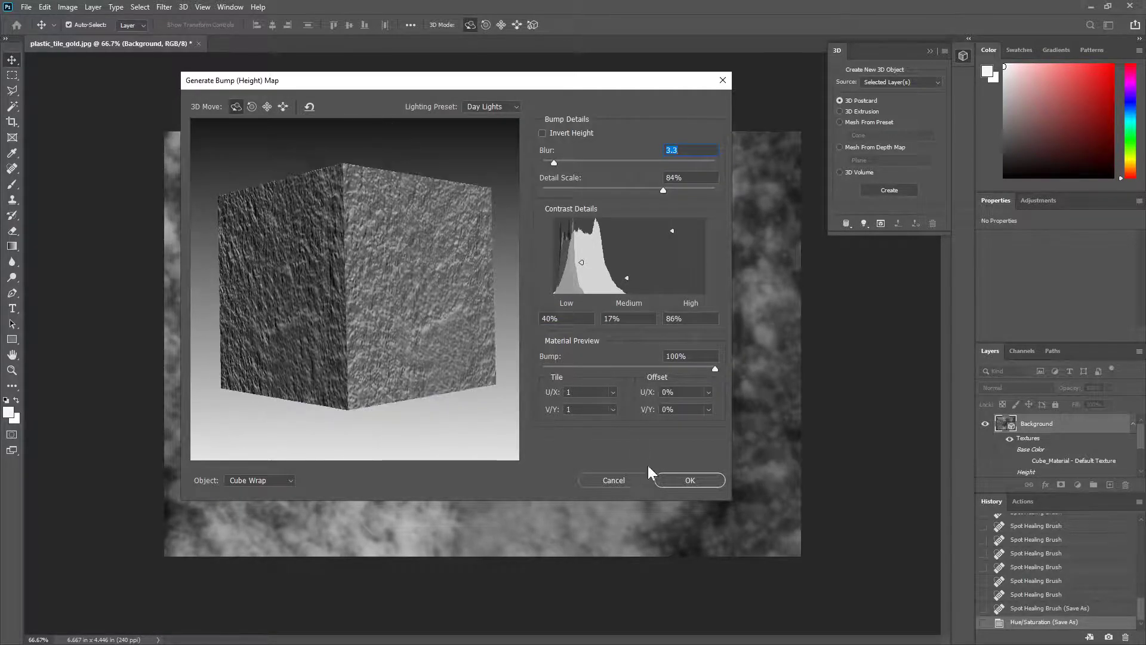
pyautogui.click(687, 478)
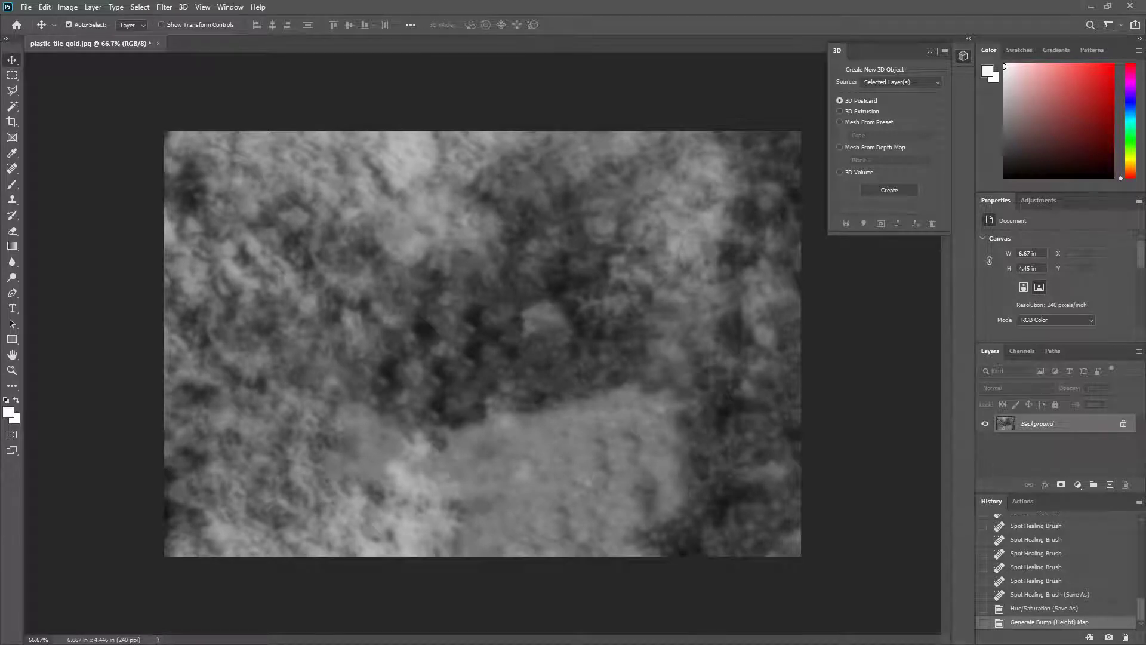
# Step: Save the bump map as a JPEG named plastic_tile_bump at maximum quality 12 and close the document
pyautogui.click(26, 8)
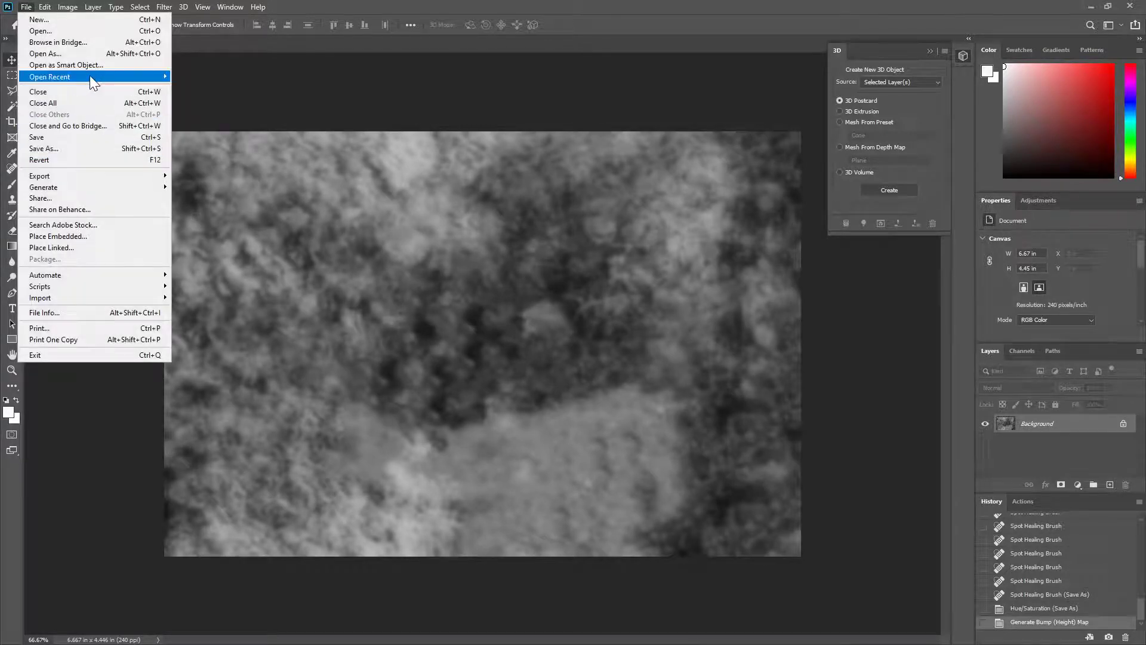
pyautogui.click(108, 148)
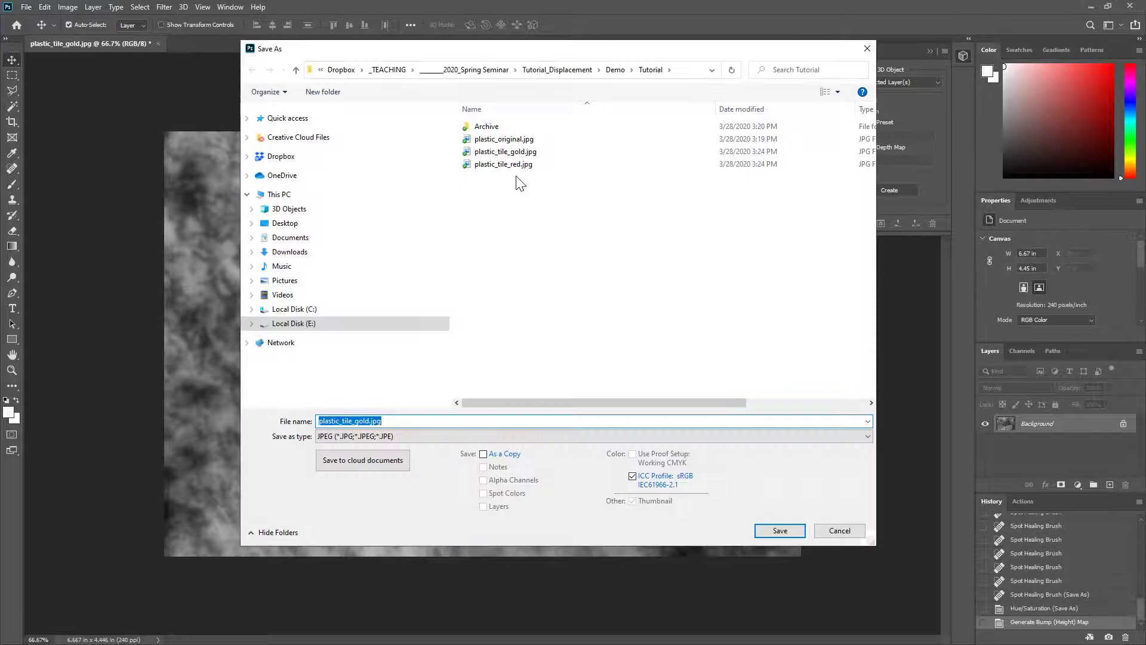
pyautogui.click(517, 164)
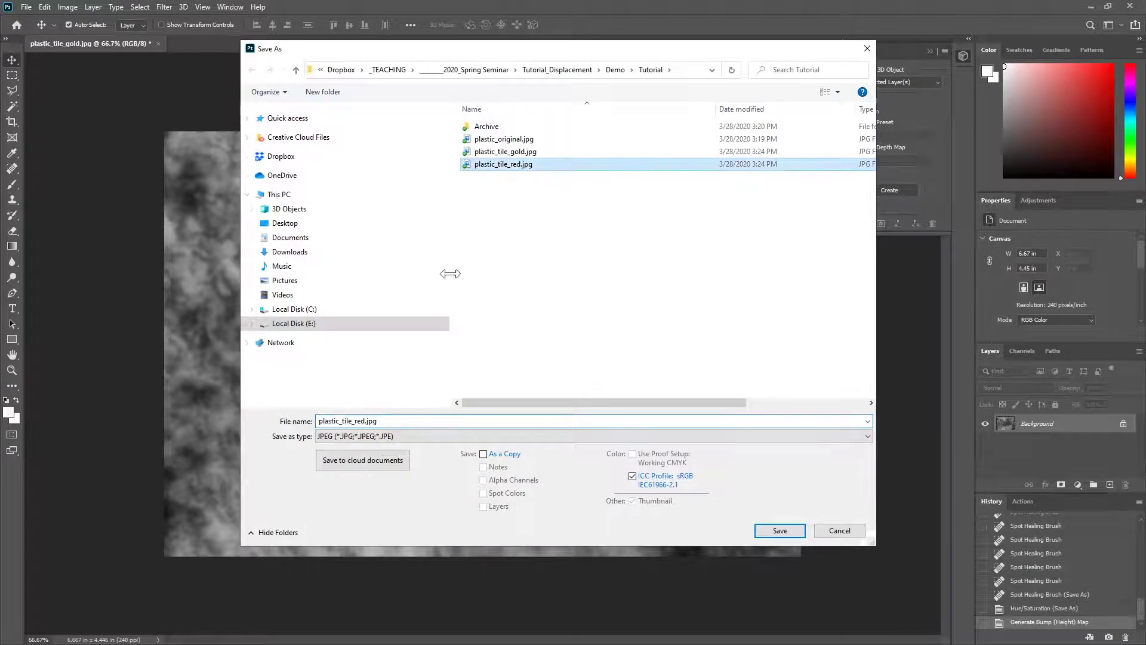
pyautogui.click(359, 422)
pyautogui.moveTo(357, 422); pyautogui.dragTo(382, 422)
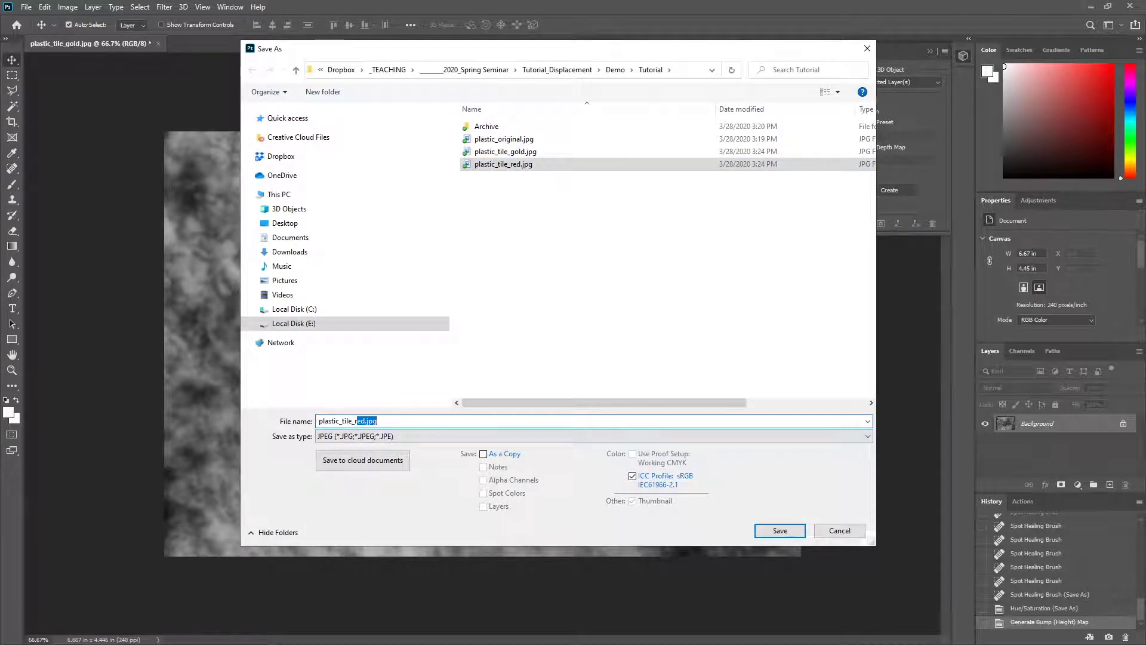
pyautogui.press('BackSpace')
pyautogui.press('BackSpace')
pyautogui.write('B')
pyautogui.press('BackSpace')
pyautogui.write('b')
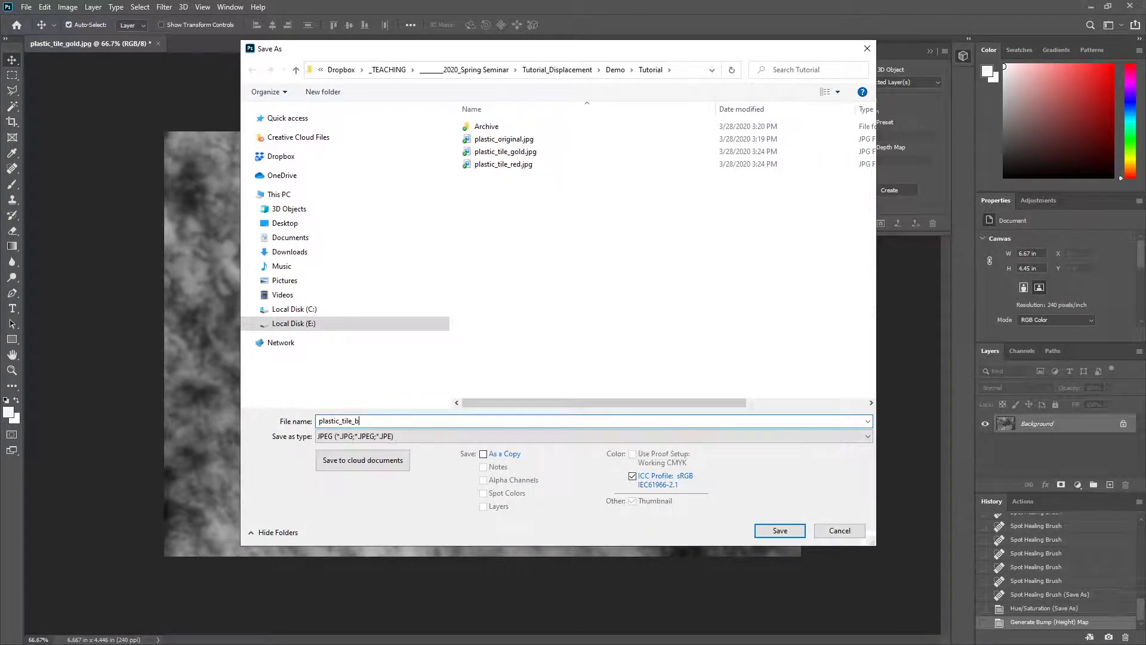
pyautogui.write('ump')
pyautogui.click(783, 528)
pyautogui.press('h')
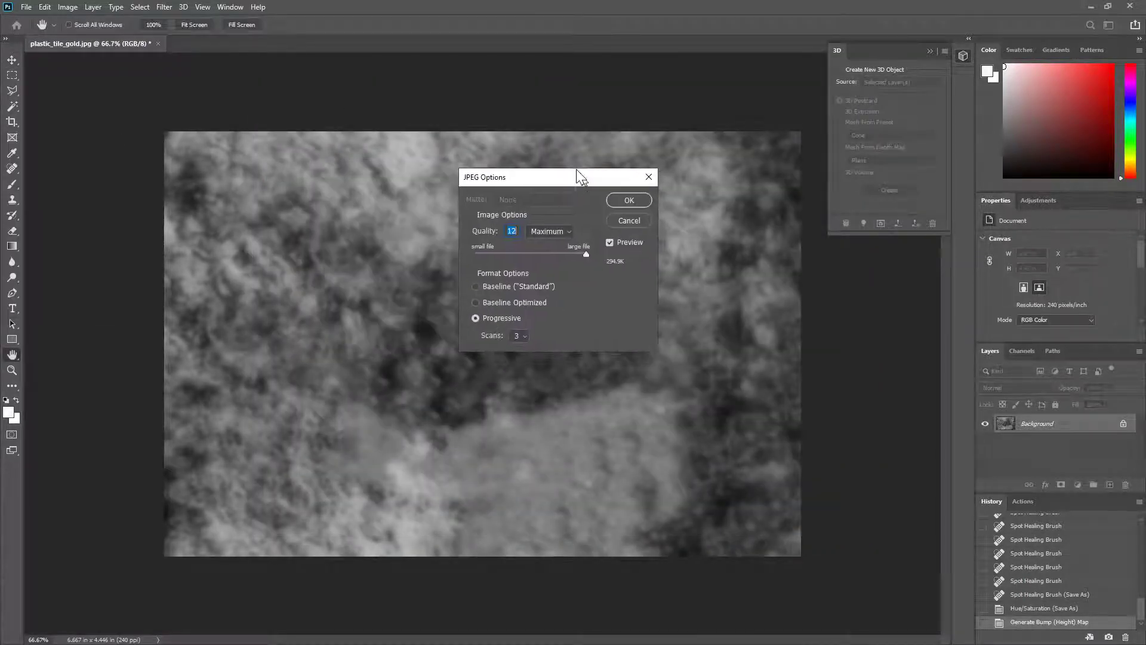
pyautogui.click(599, 164)
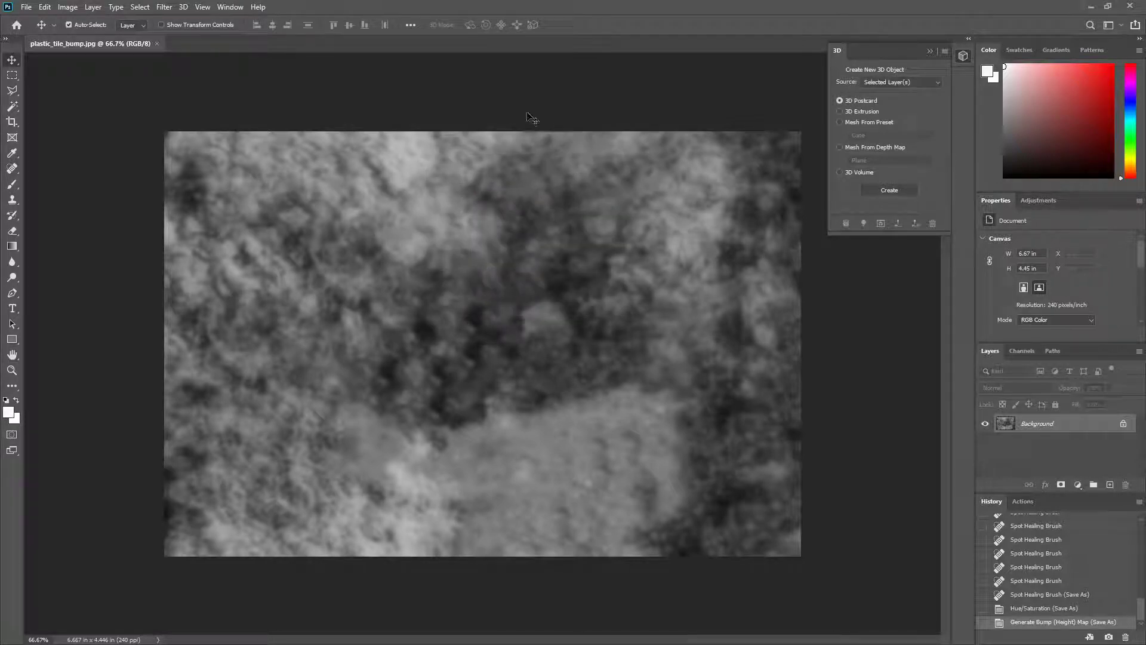
pyautogui.click(157, 44)
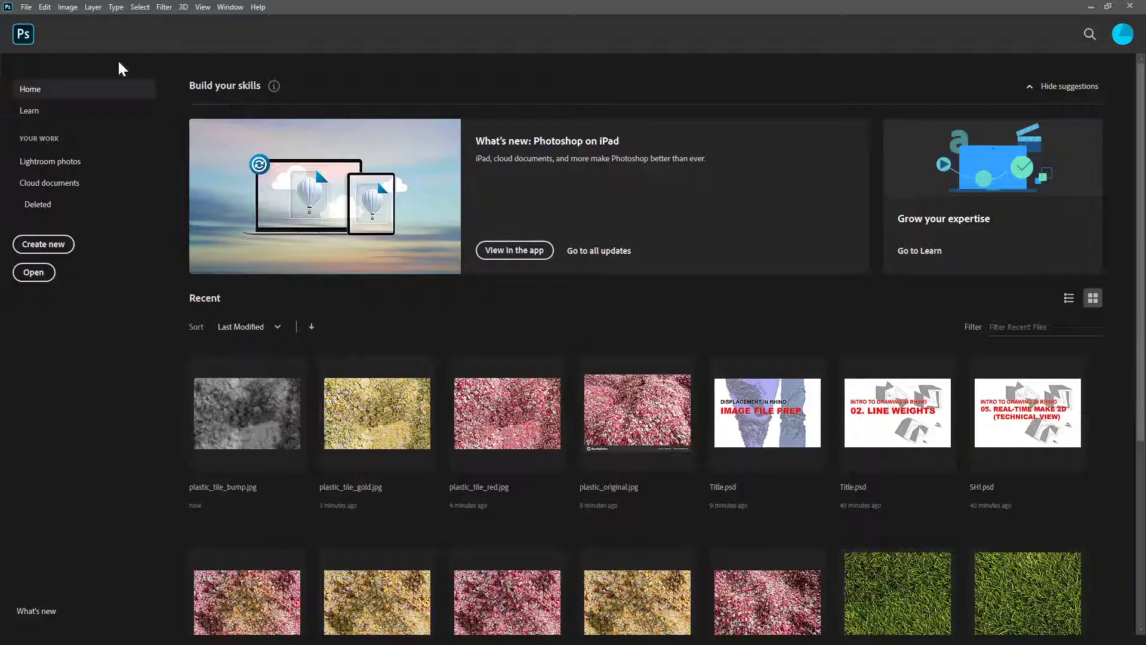
# Step: Open the recent file plastic_tile_red.jpg and start the Generate Normal Map filter on it
pyautogui.click(515, 416)
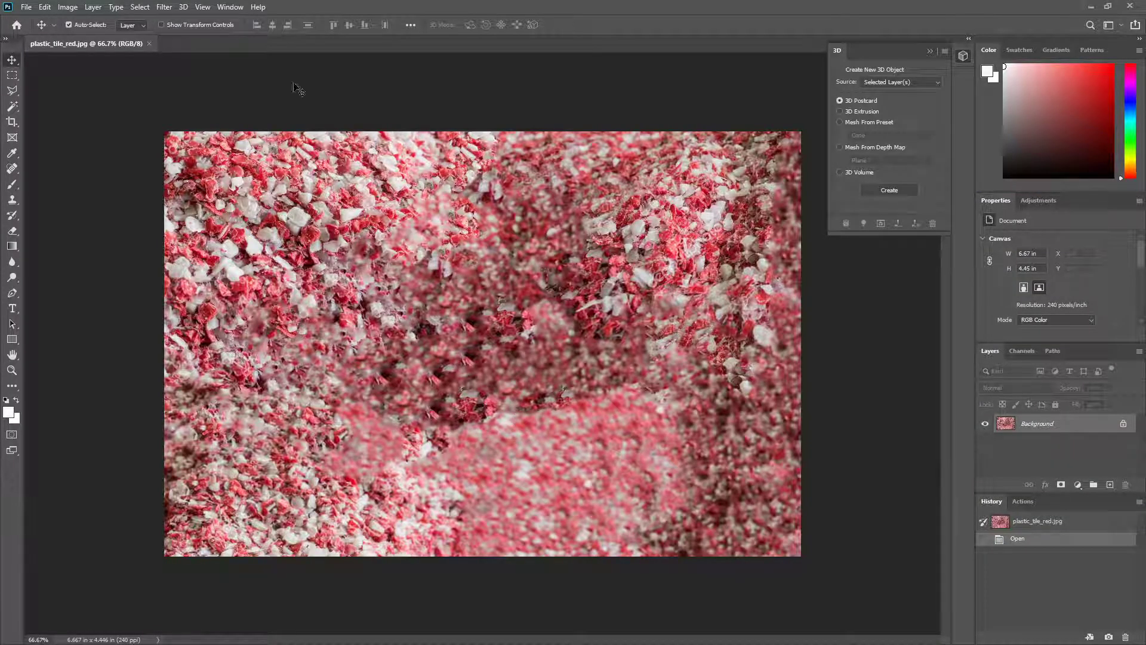
pyautogui.click(166, 7)
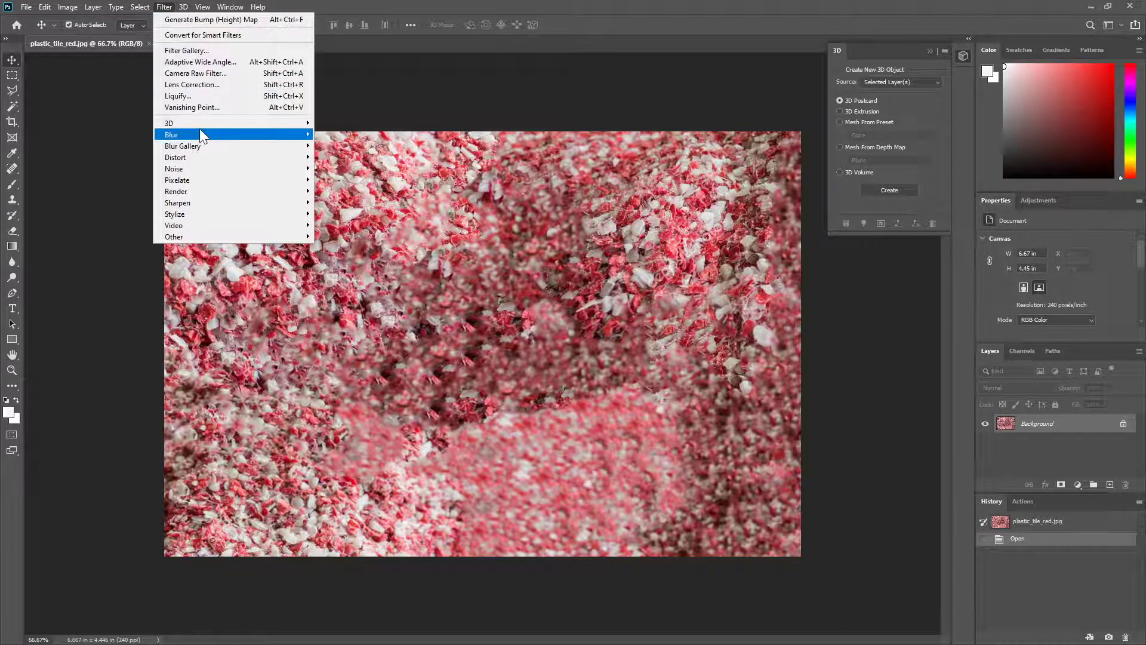
pyautogui.moveTo(209, 121)
pyautogui.click(360, 134)
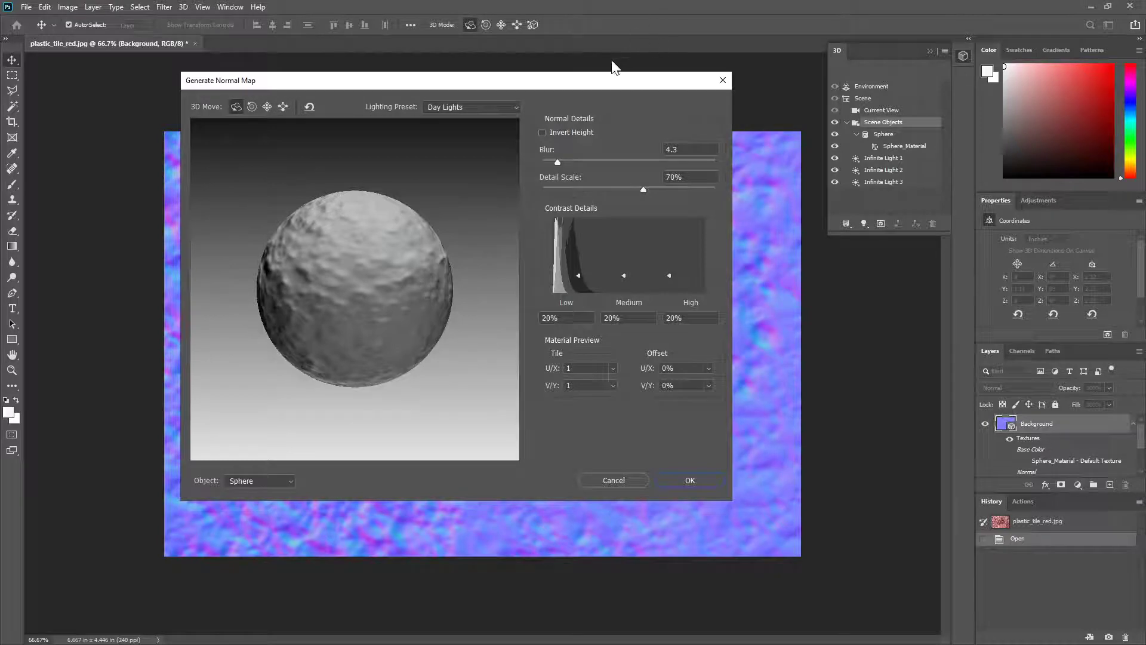
pyautogui.moveTo(610, 80); pyautogui.dragTo(565, 104)
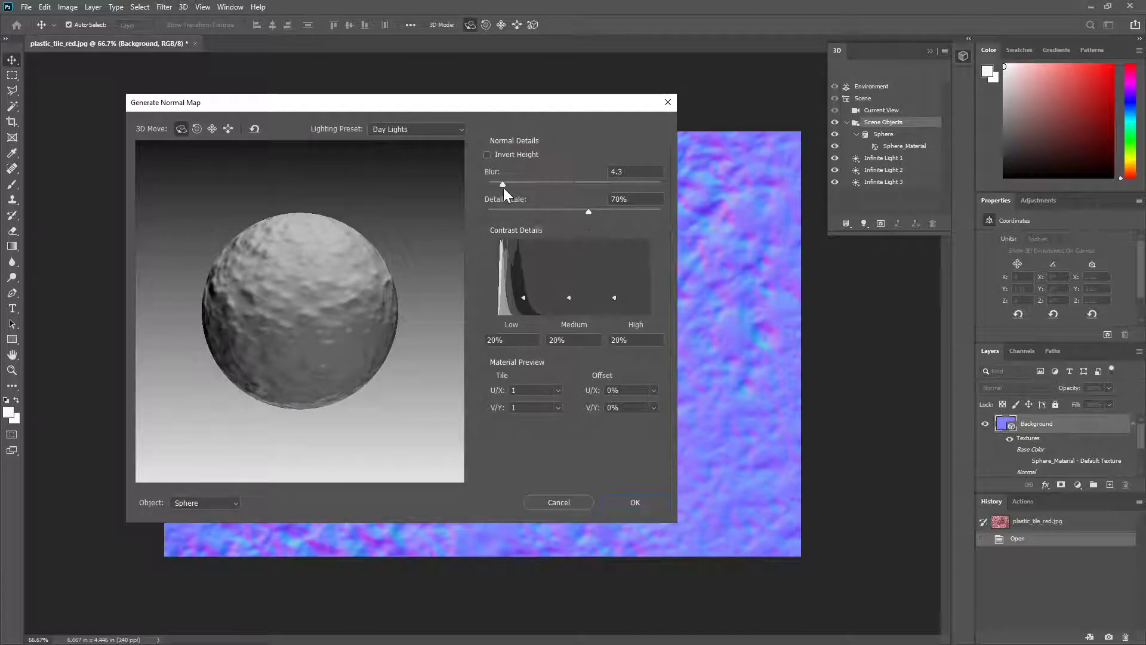
# Step: Set the normal map's blur to 3.6 and its detail scale to 107%
pyautogui.moveTo(501, 186); pyautogui.dragTo(575, 191)
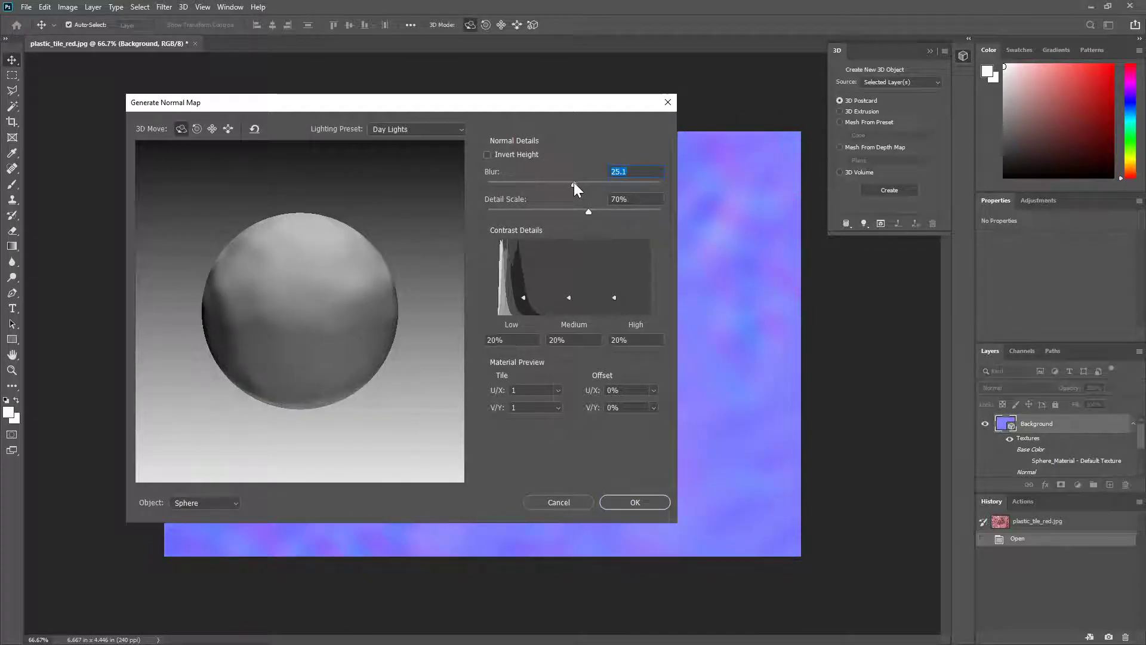
pyautogui.moveTo(575, 184); pyautogui.dragTo(501, 185)
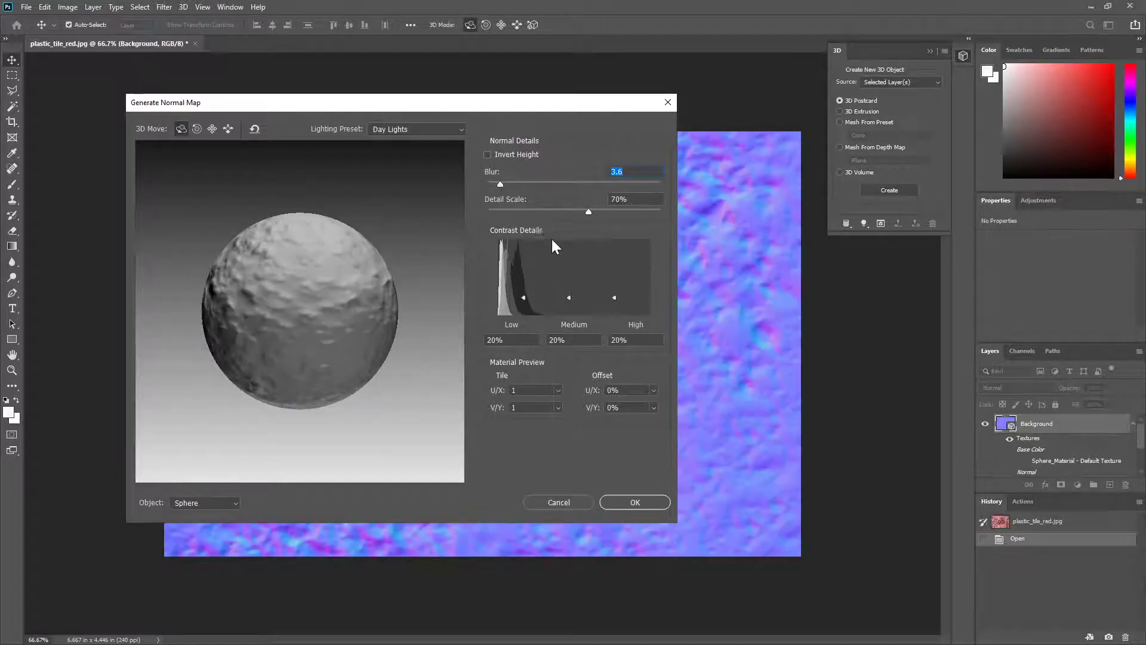
pyautogui.moveTo(590, 211); pyautogui.dragTo(642, 216)
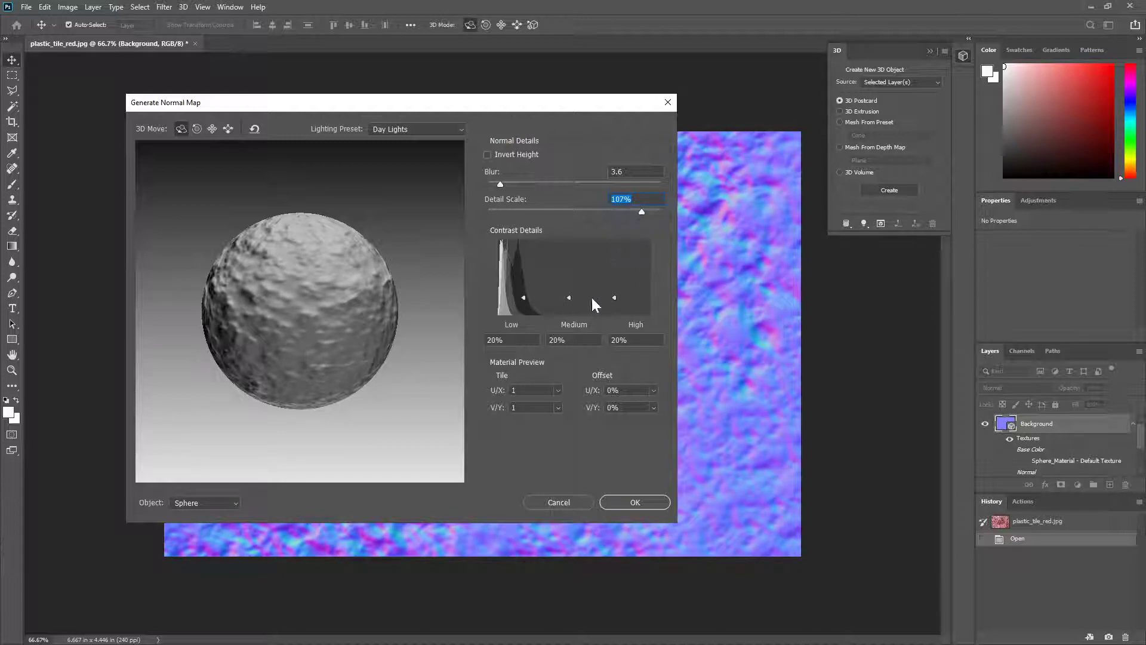
# Step: Set the normal map's contrast to 10% low, 27% medium and 71% high, and generate the map
pyautogui.moveTo(615, 298); pyautogui.dragTo(615, 262)
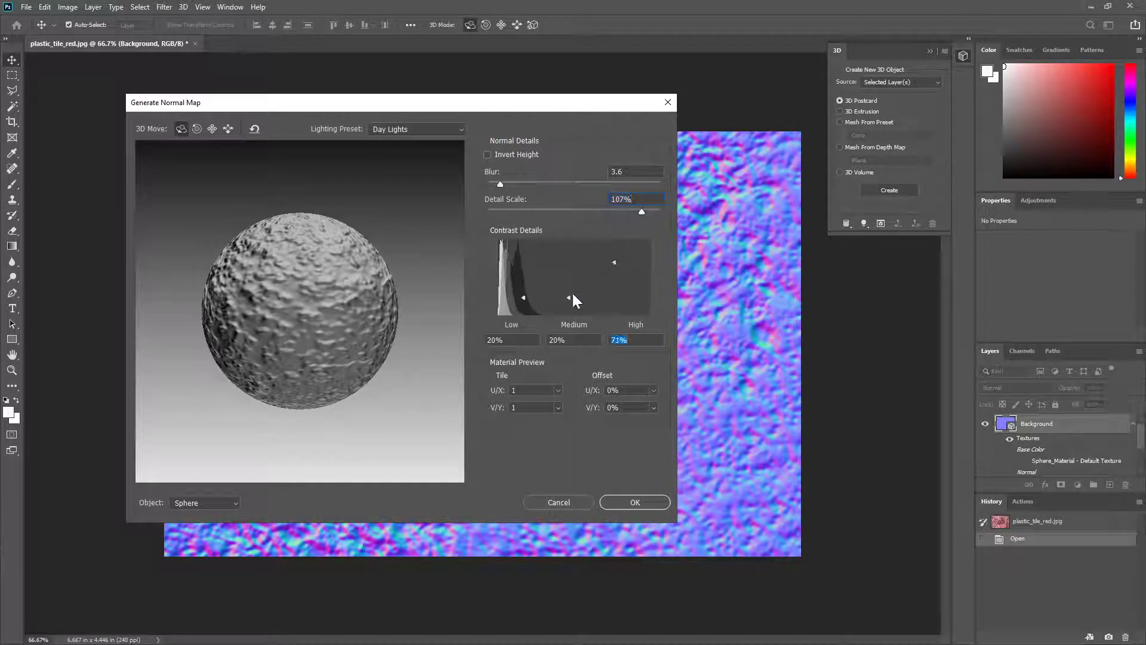
pyautogui.moveTo(570, 296); pyautogui.dragTo(523, 304)
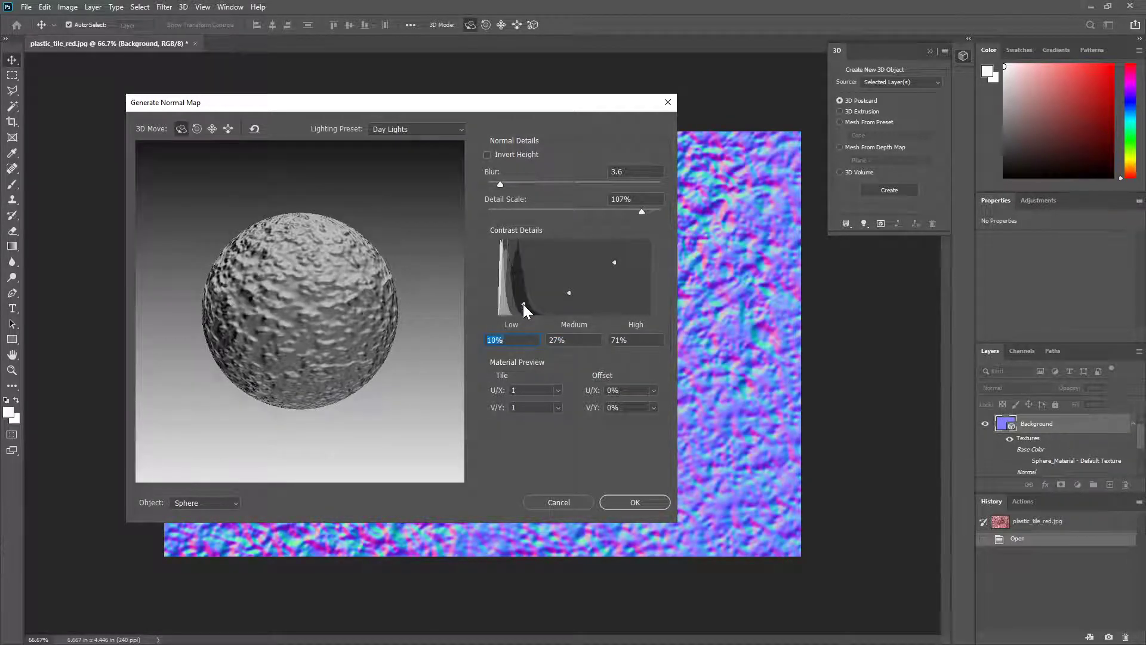
pyautogui.moveTo(572, 107); pyautogui.dragTo(323, 85)
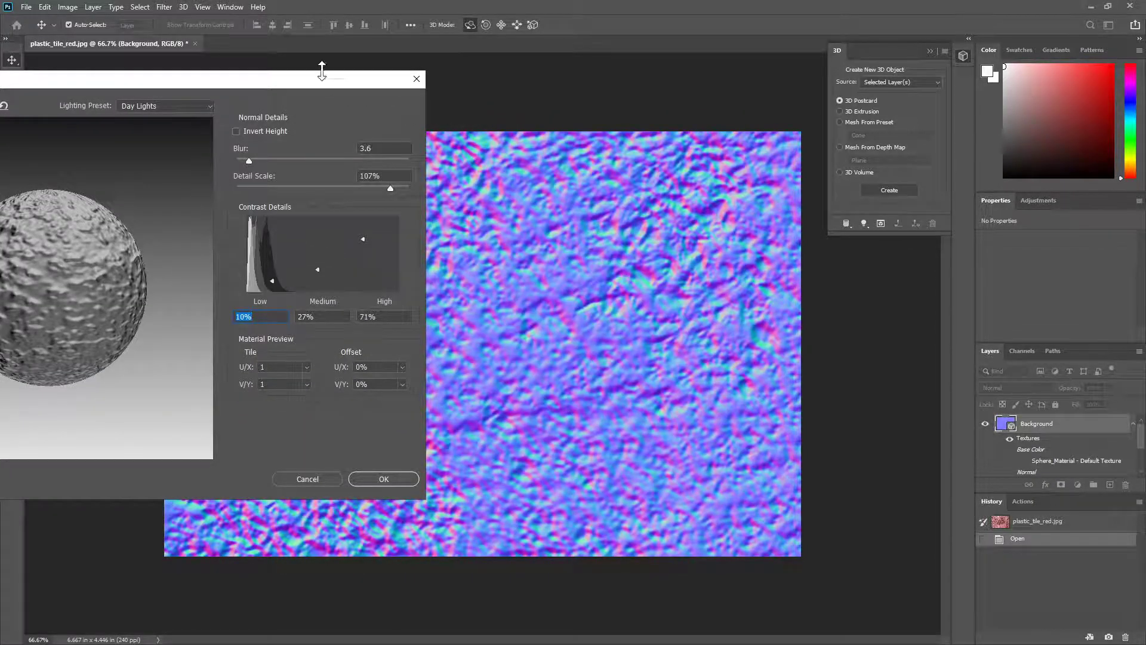
pyautogui.moveTo(344, 79); pyautogui.dragTo(663, 86)
pyautogui.click(735, 485)
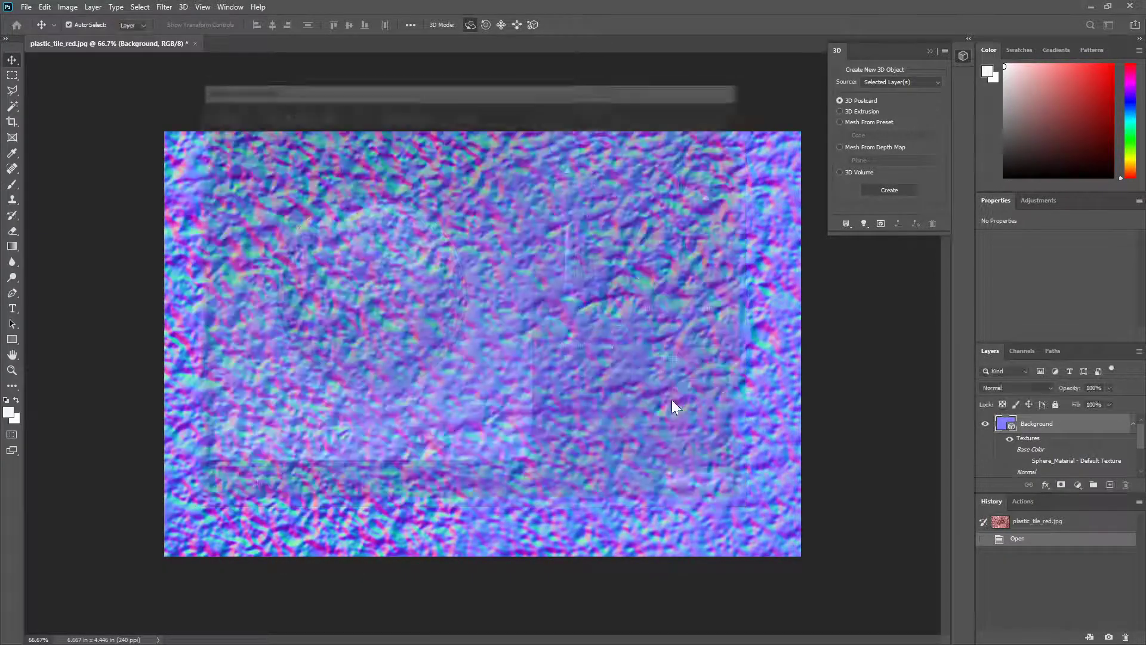
# Step: Save the normal map as a JPEG named plastic_tile_normal at maximum quality 12
pyautogui.click(26, 7)
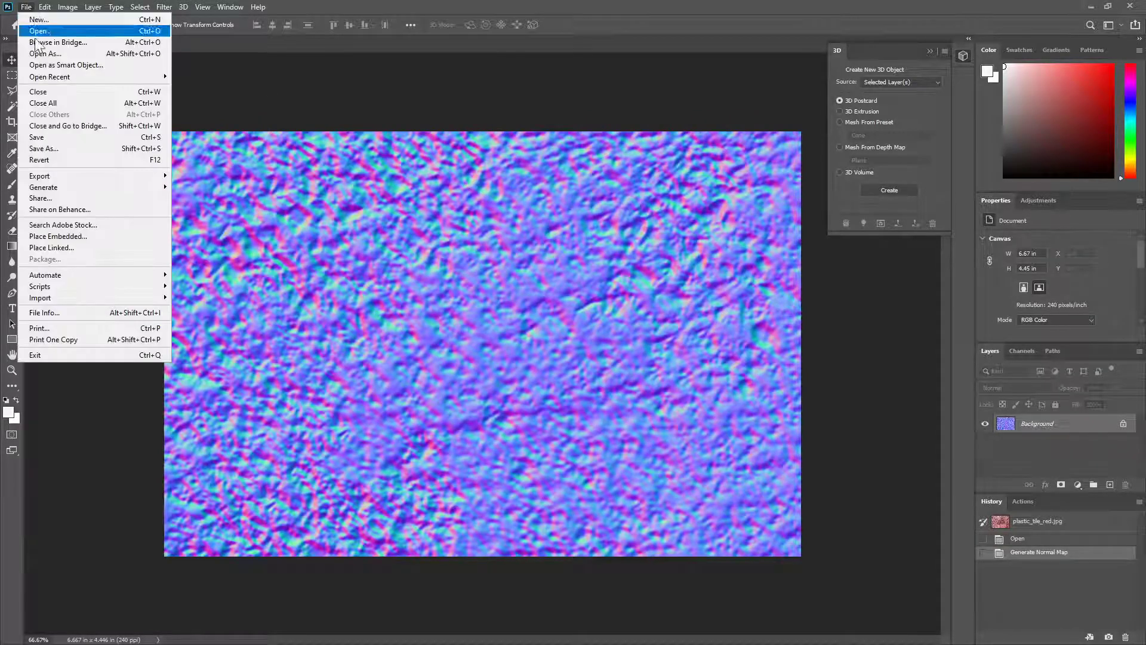
pyautogui.click(73, 149)
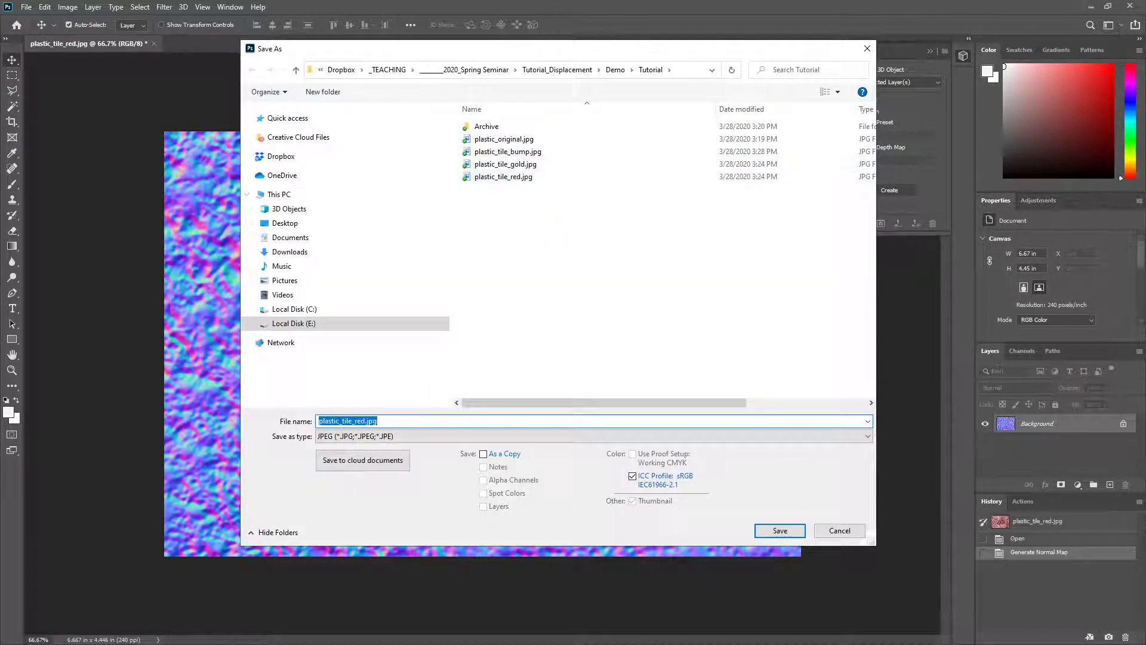
pyautogui.click(355, 421)
pyautogui.moveTo(354, 421); pyautogui.dragTo(378, 421)
pyautogui.write('normal')
pyautogui.press('Return')
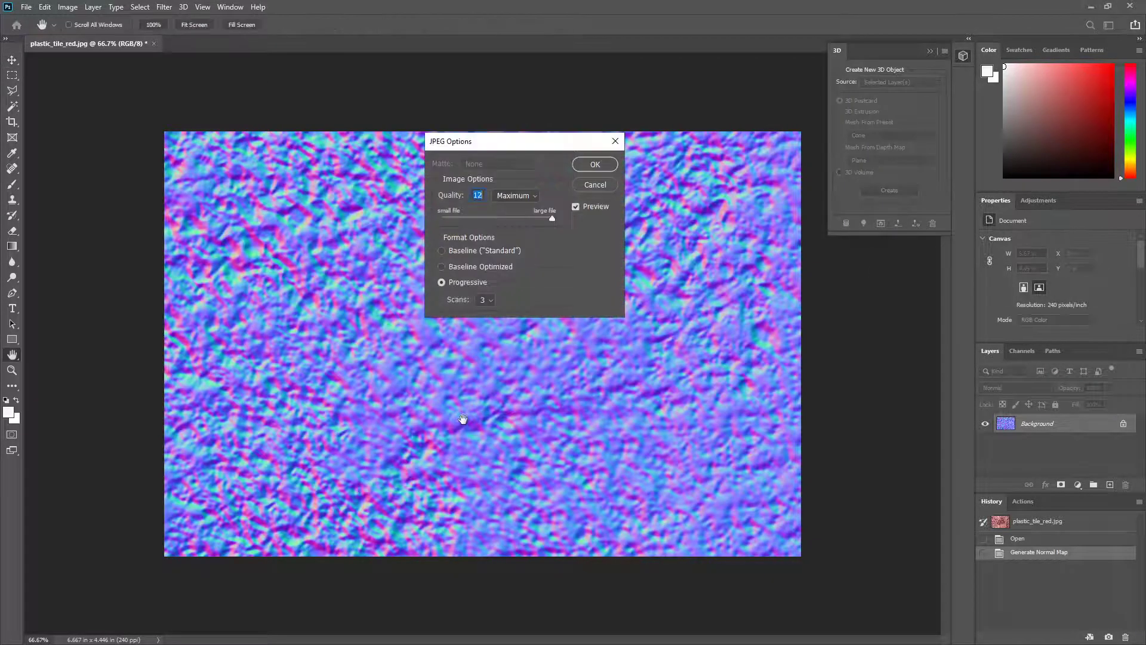
pyautogui.click(587, 164)
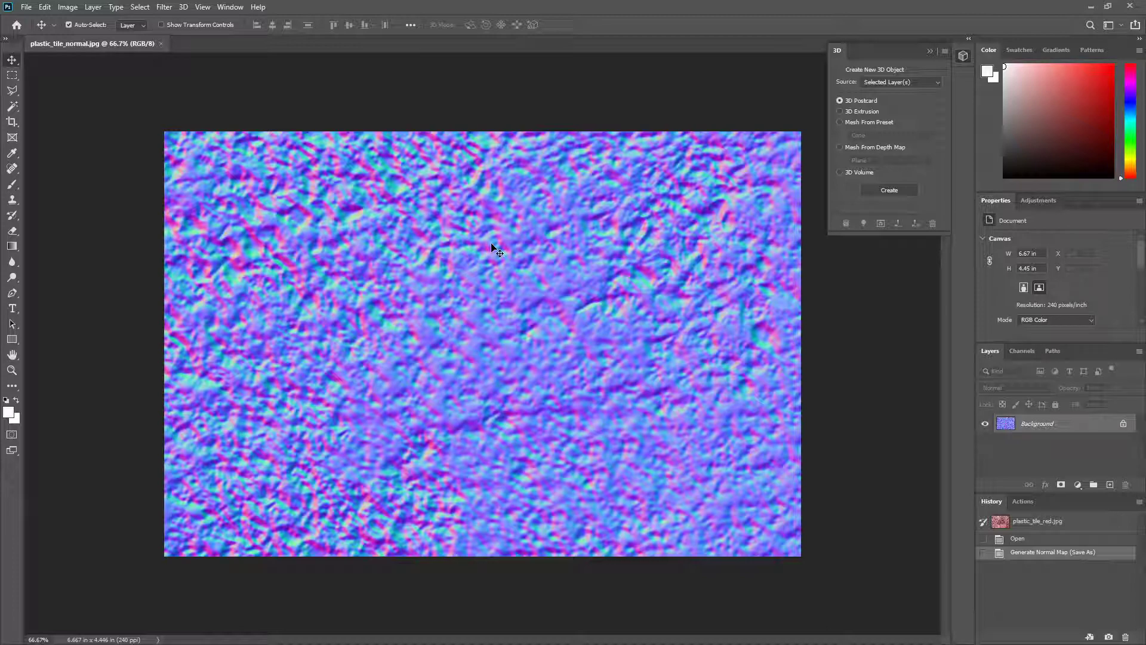
# Step: Recolor the normal map with a Hue/Saturation adjustment of hue +85 and saturation -8
pyautogui.hotkey('ctrl', 'u')
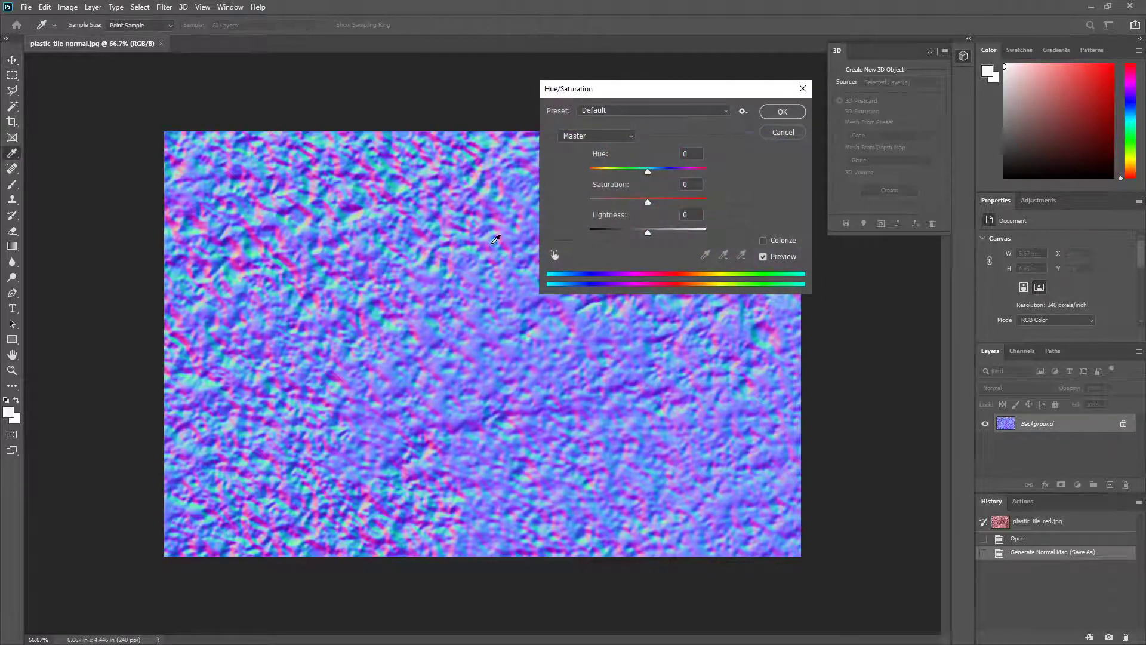
pyautogui.moveTo(648, 170); pyautogui.dragTo(645, 206)
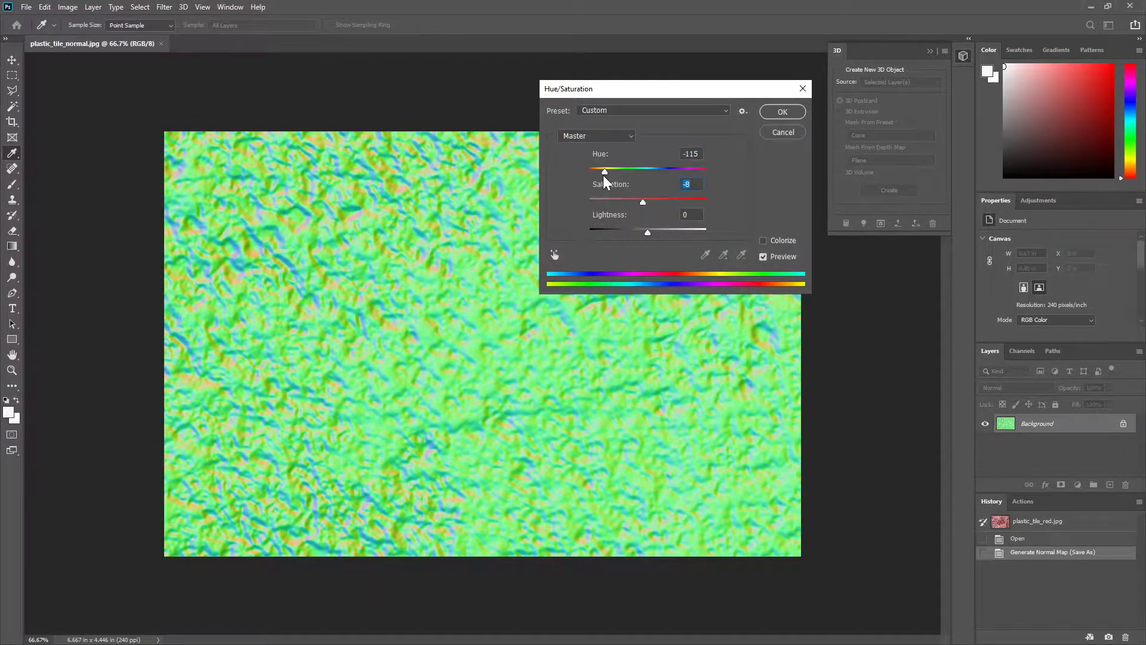
pyautogui.moveTo(604, 175); pyautogui.dragTo(685, 177)
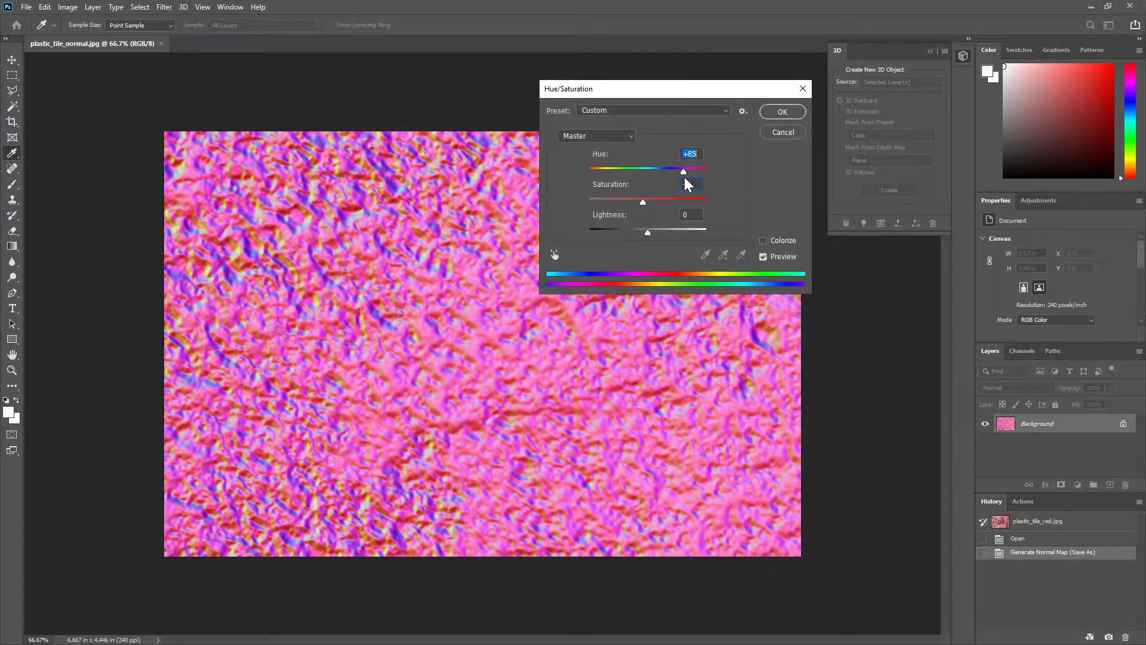
pyautogui.click(779, 111)
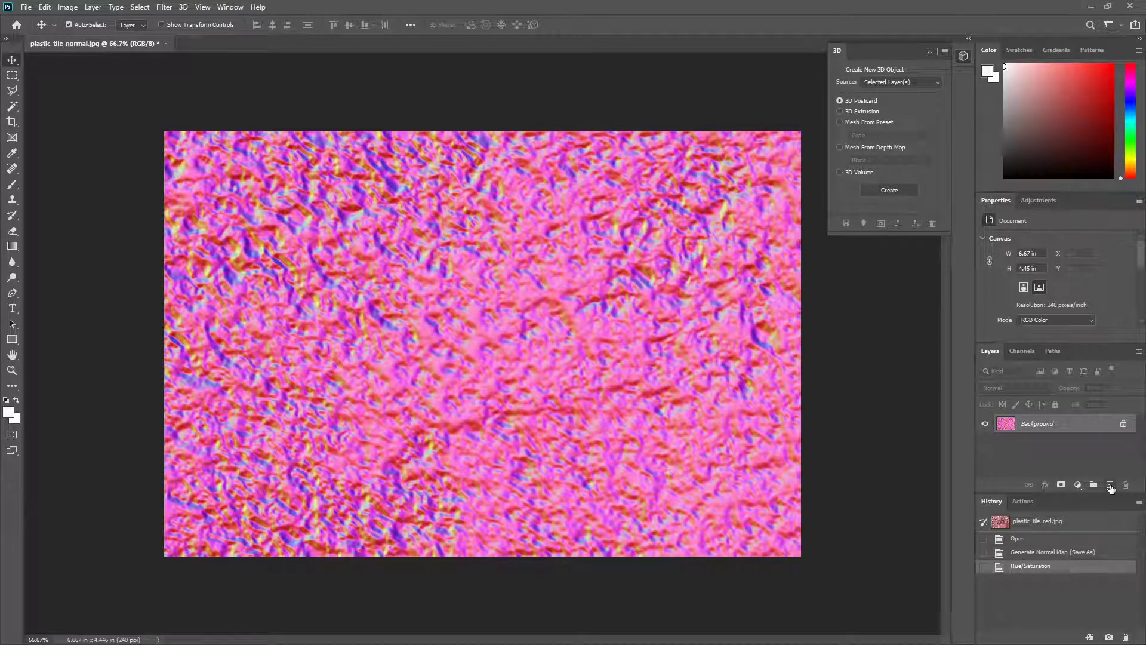
pyautogui.click(1110, 485)
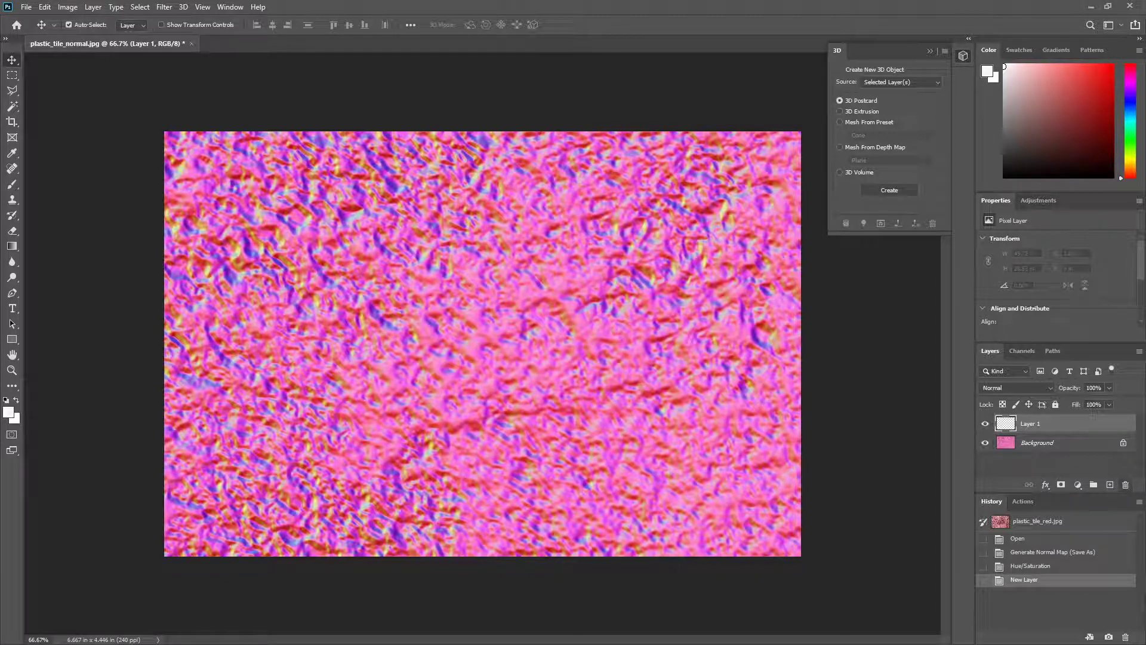
pyautogui.moveTo(204, 43); pyautogui.dragTo(591, 181)
pyautogui.click(558, 232)
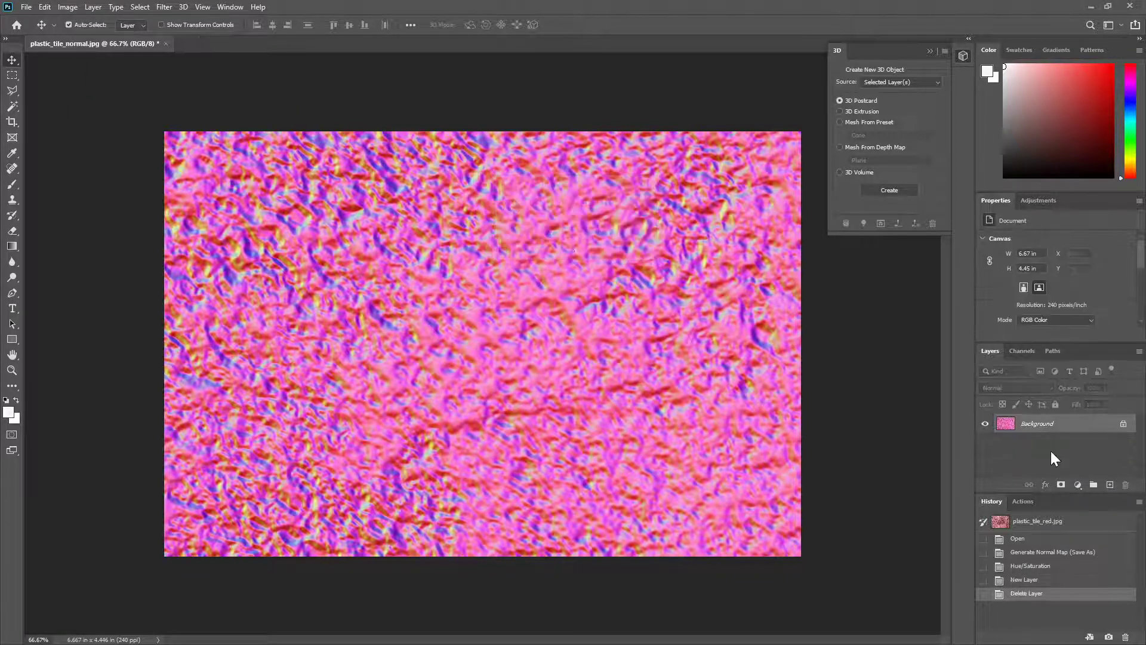
# Step: Create a new document from the pink map's current history state and set the copy's hue to -180
pyautogui.click(1090, 638)
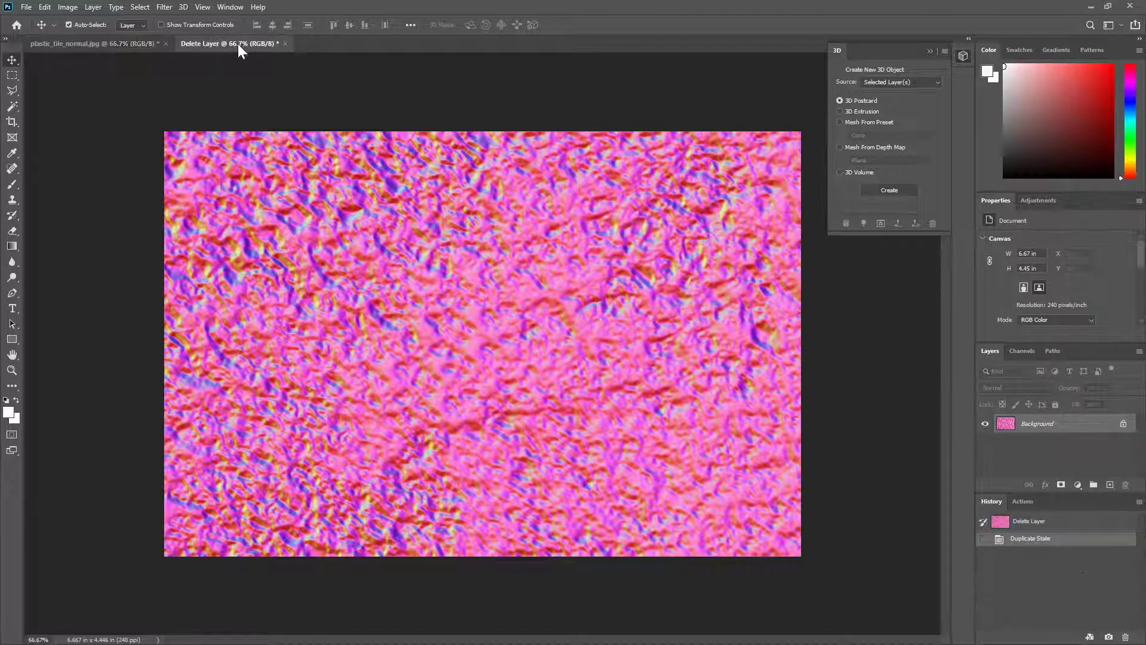
pyautogui.hotkey('ctrl', 'u')
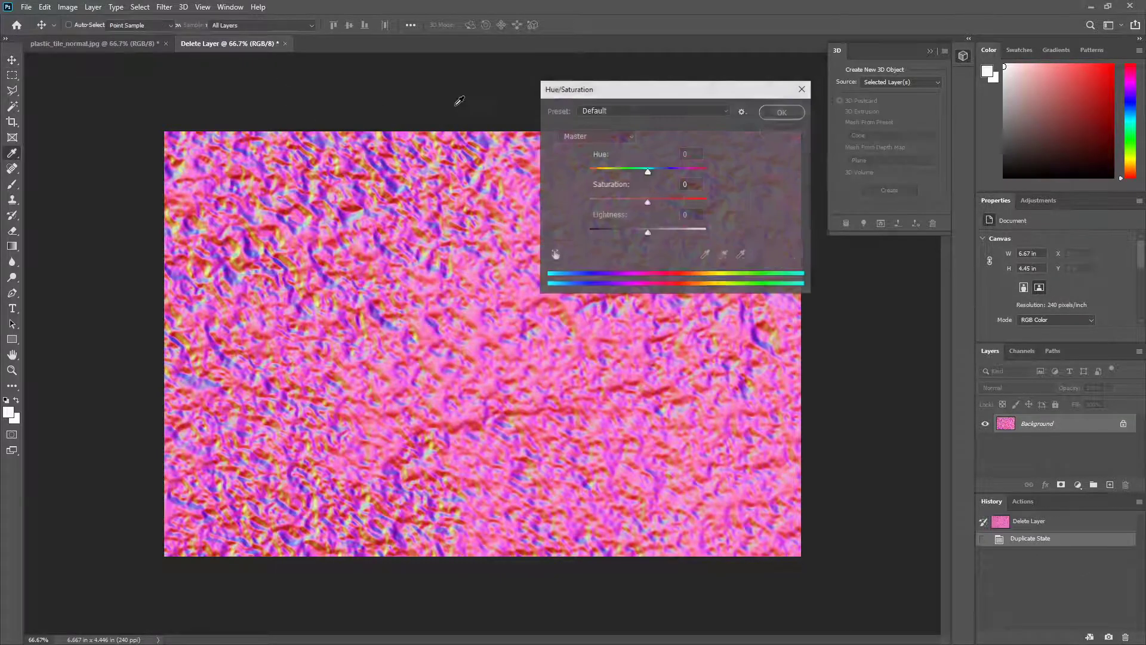
pyautogui.moveTo(647, 172); pyautogui.dragTo(589, 173)
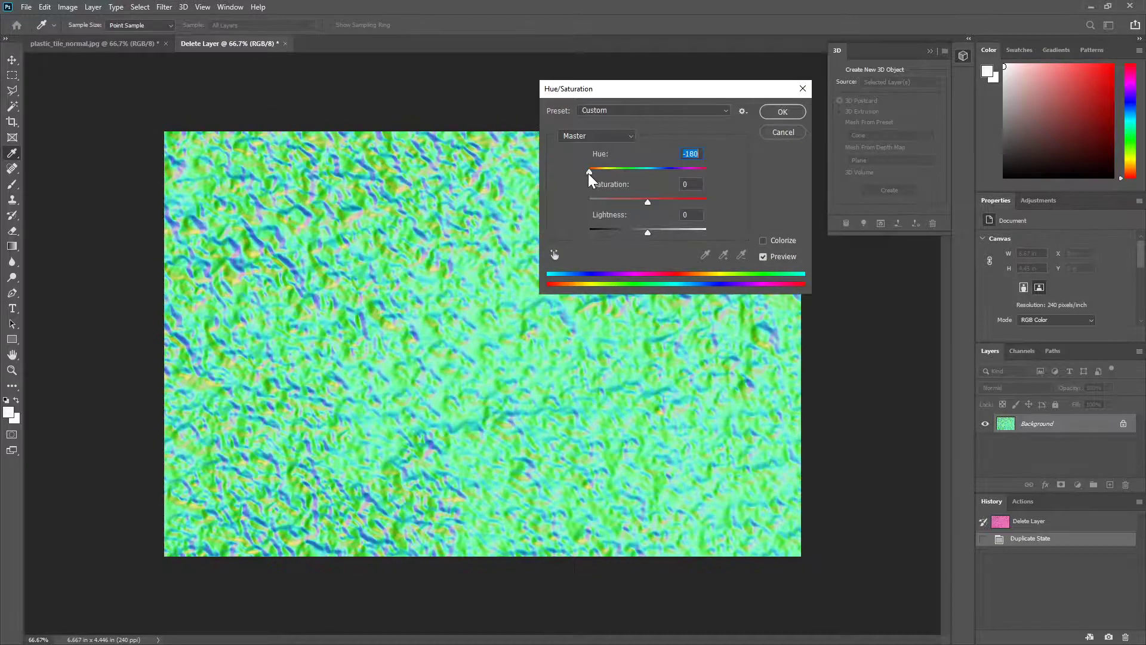
pyautogui.click(779, 113)
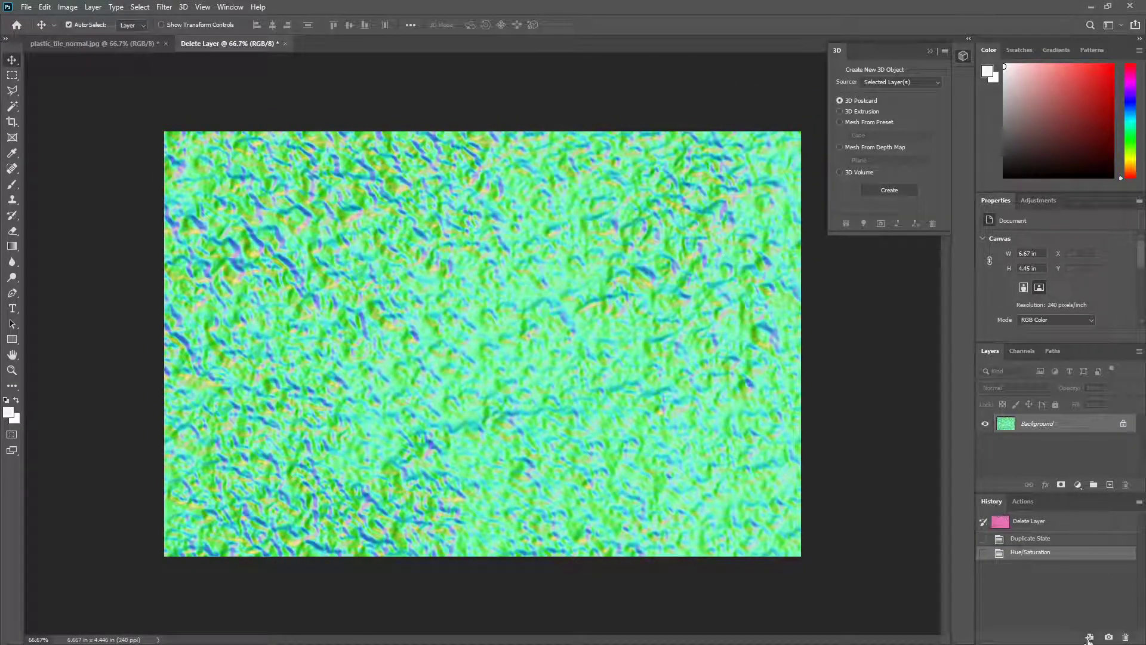
# Step: Create a new document from the green map's current state and paste the whole pink normal map into it as a layer
pyautogui.click(1090, 637)
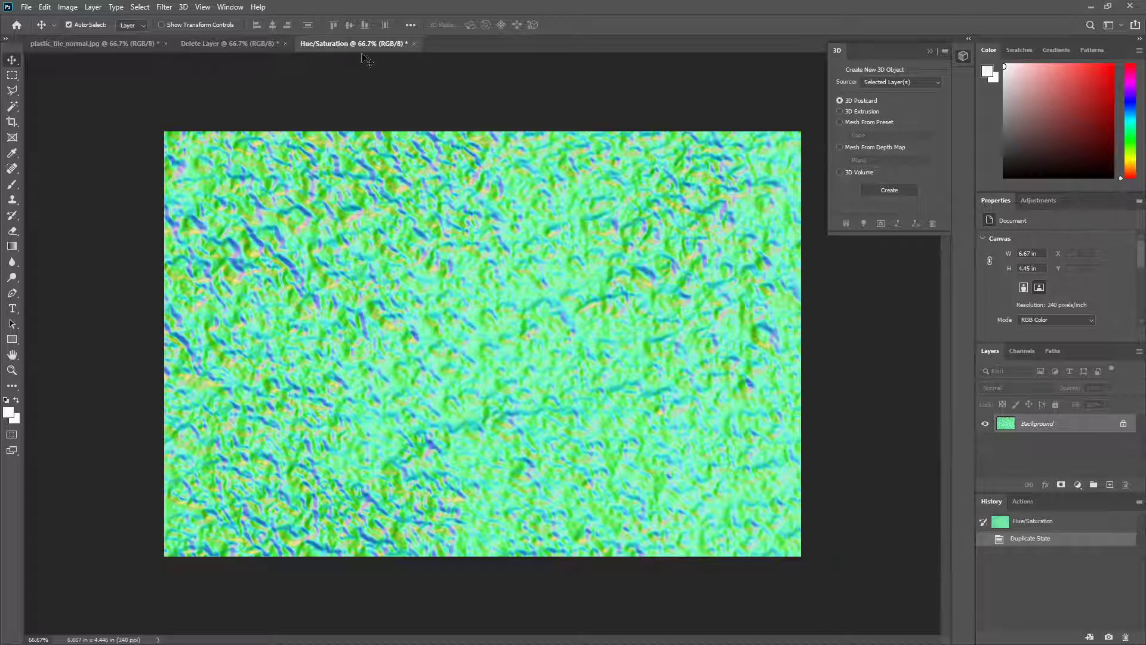
pyautogui.click(142, 43)
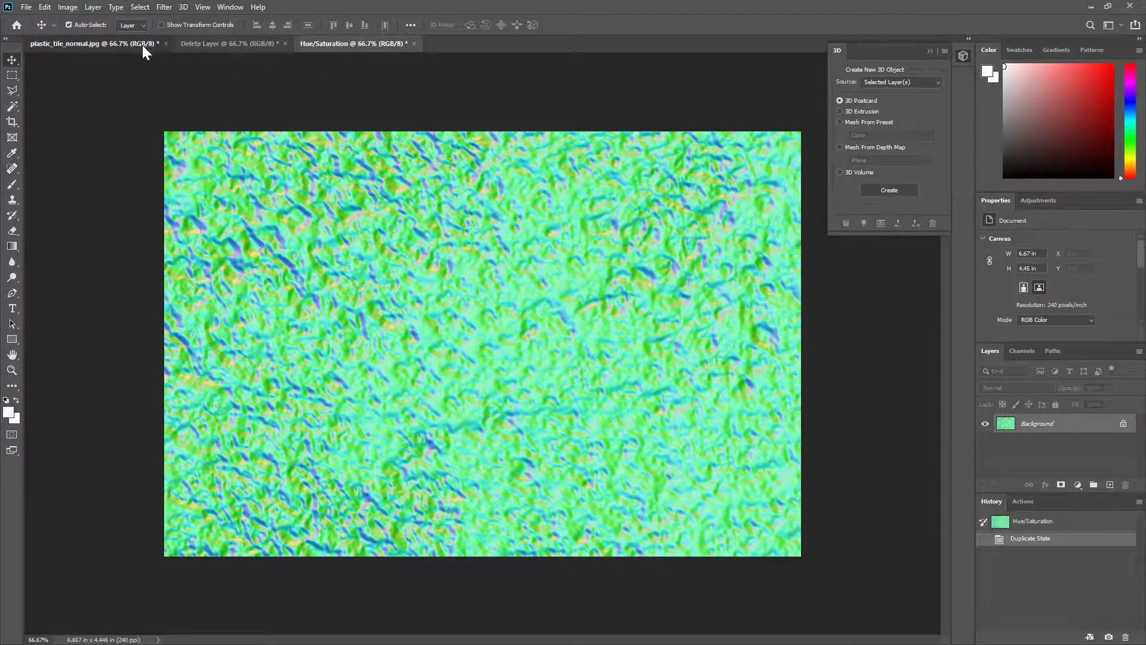
pyautogui.hotkey('ctrl', 'a')
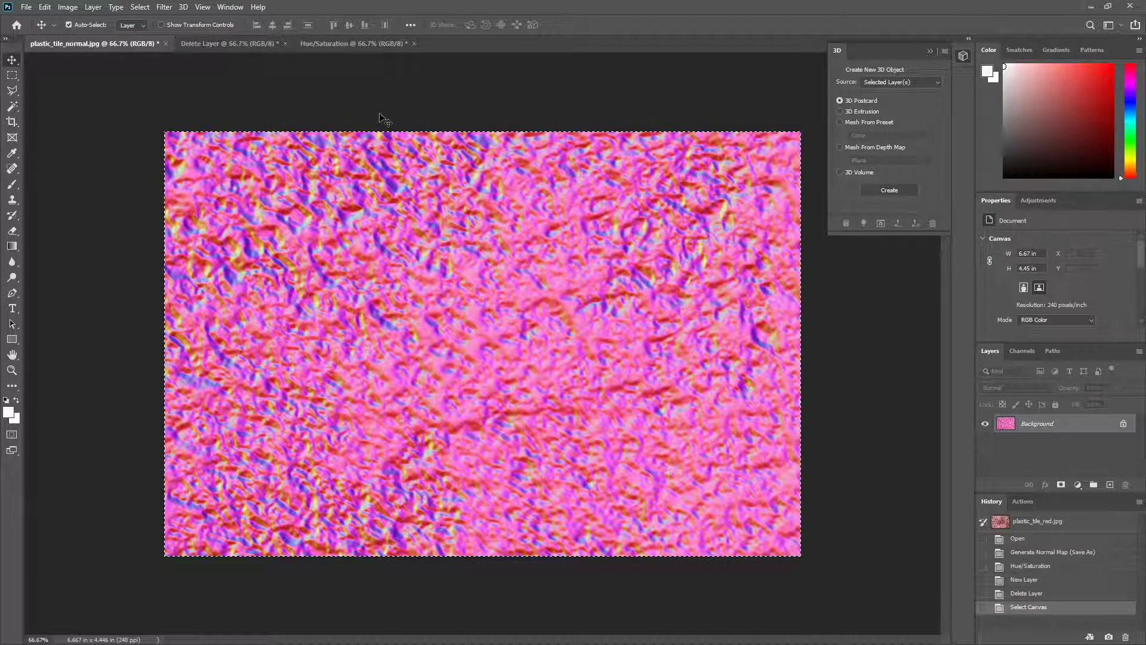
pyautogui.click(362, 44)
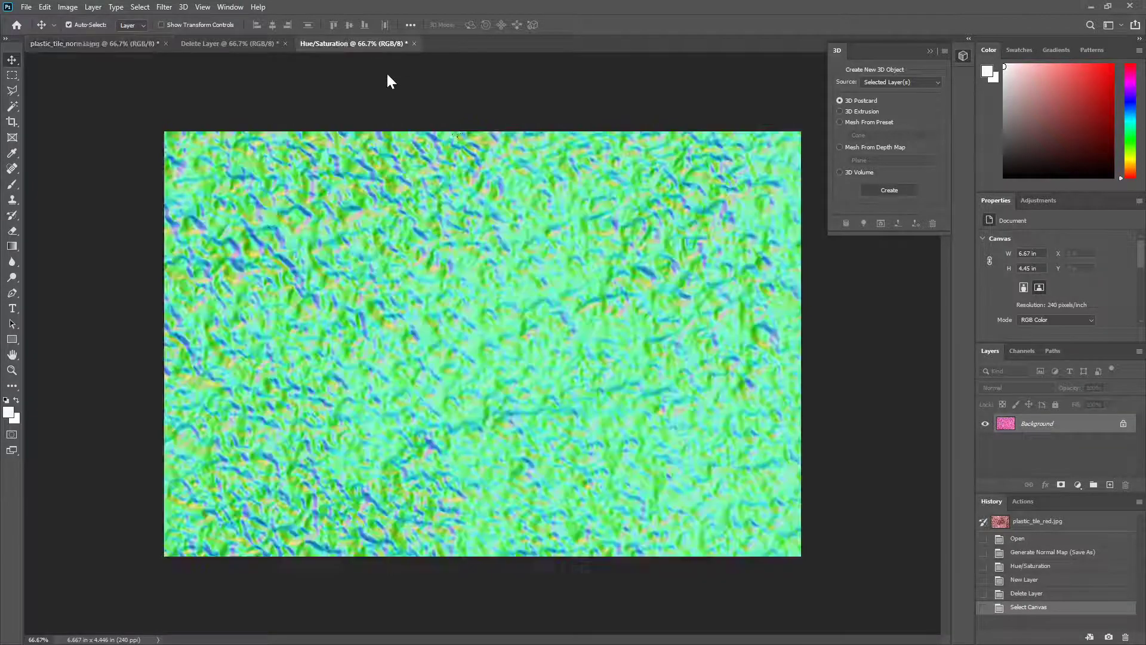
pyautogui.hotkey('ctrl', 'v')
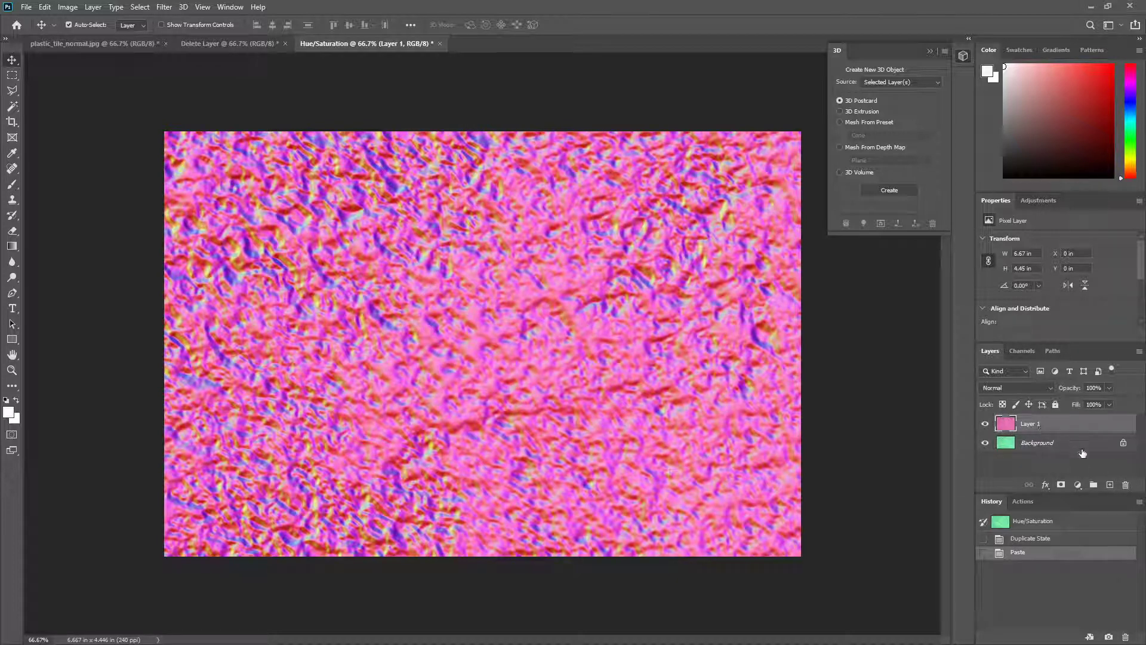
# Step: Add a layer mask to the pasted pink layer and make black the foreground color
pyautogui.click(1036, 445)
pyautogui.click(1042, 429)
pyautogui.click(1062, 485)
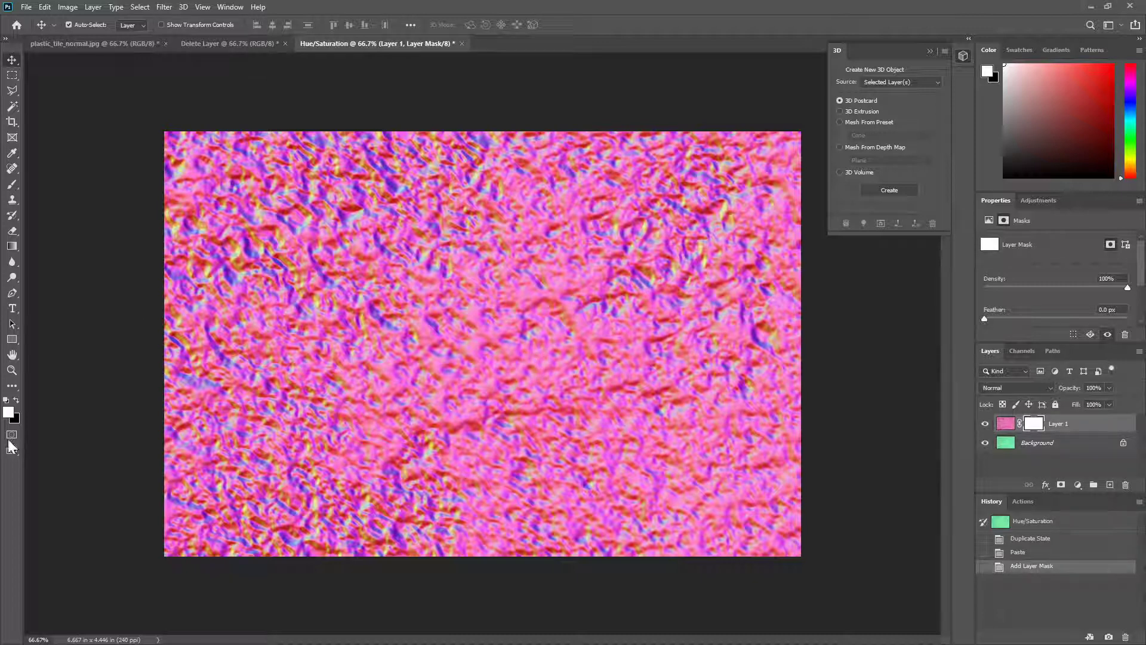
pyautogui.click(16, 399)
# Step: Try broad black strokes on the layer mask with a 175 px Soft Round brush, then revert to the unpainted mask
pyautogui.click(9, 185)
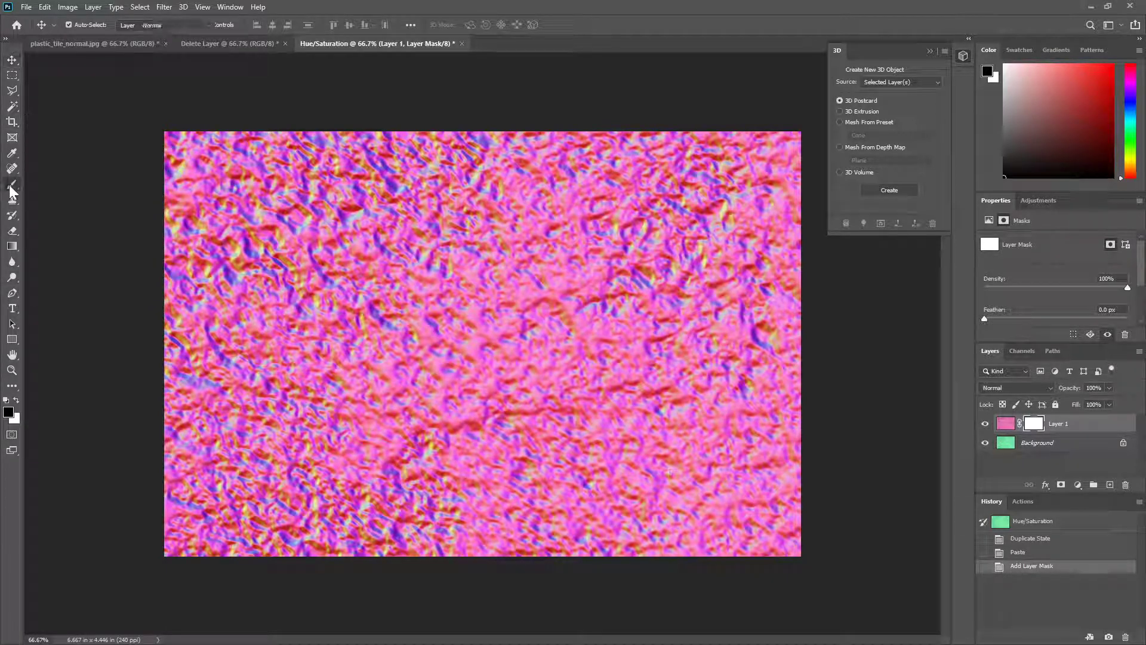
pyautogui.click(48, 185)
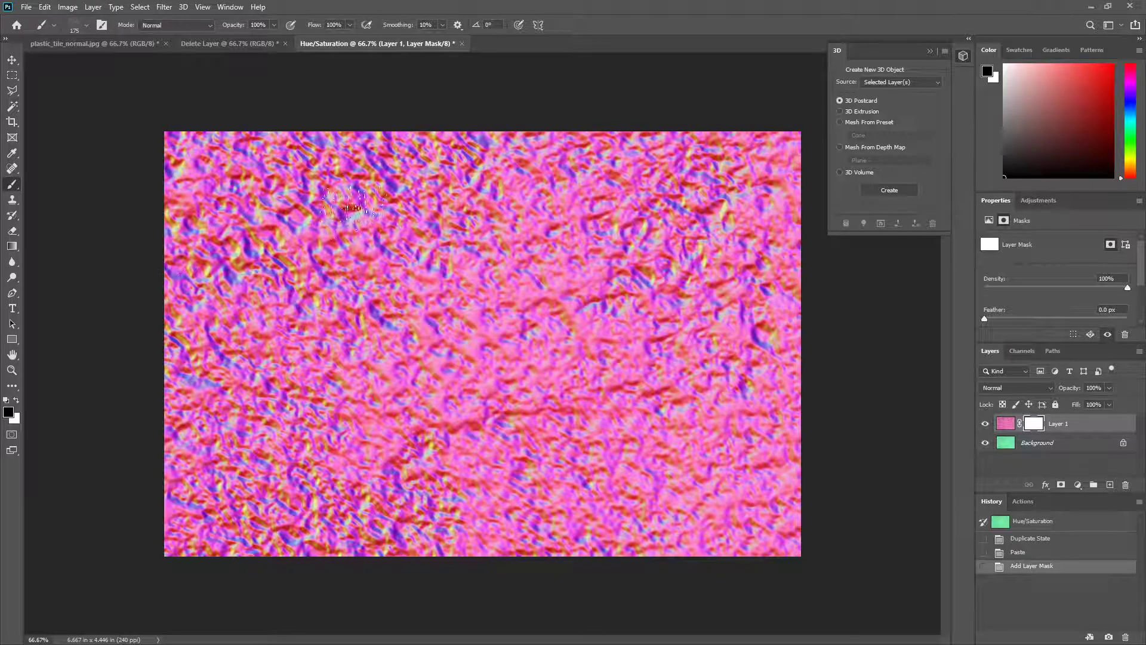
pyautogui.click(87, 25)
pyautogui.click(70, 162)
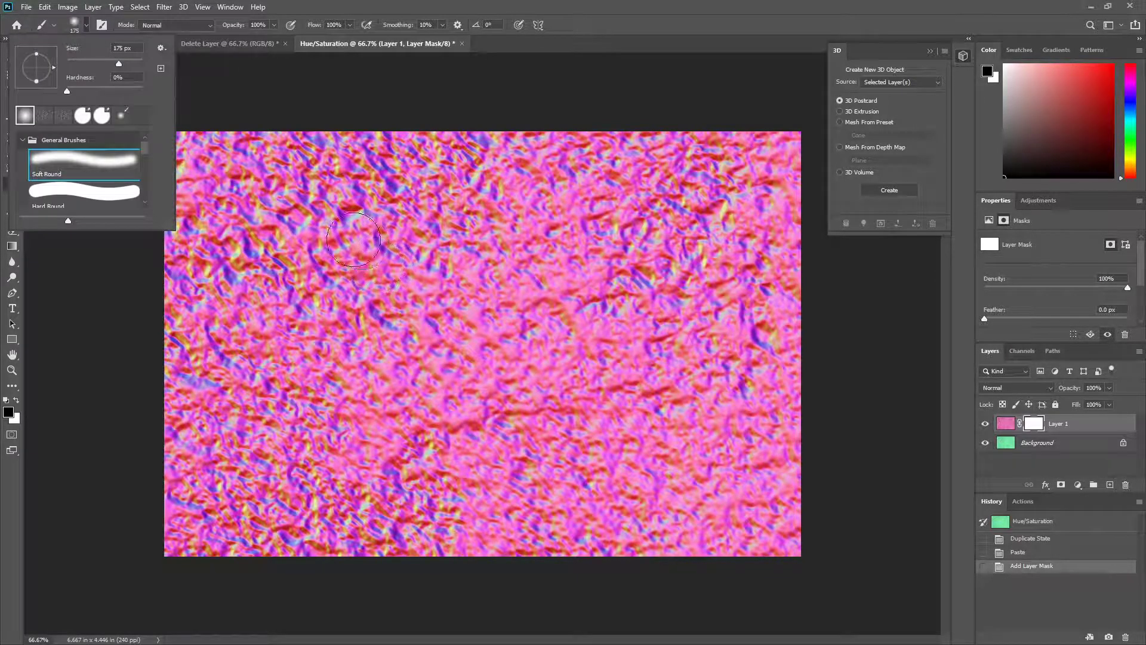
pyautogui.moveTo(354, 239); pyautogui.dragTo(428, 308)
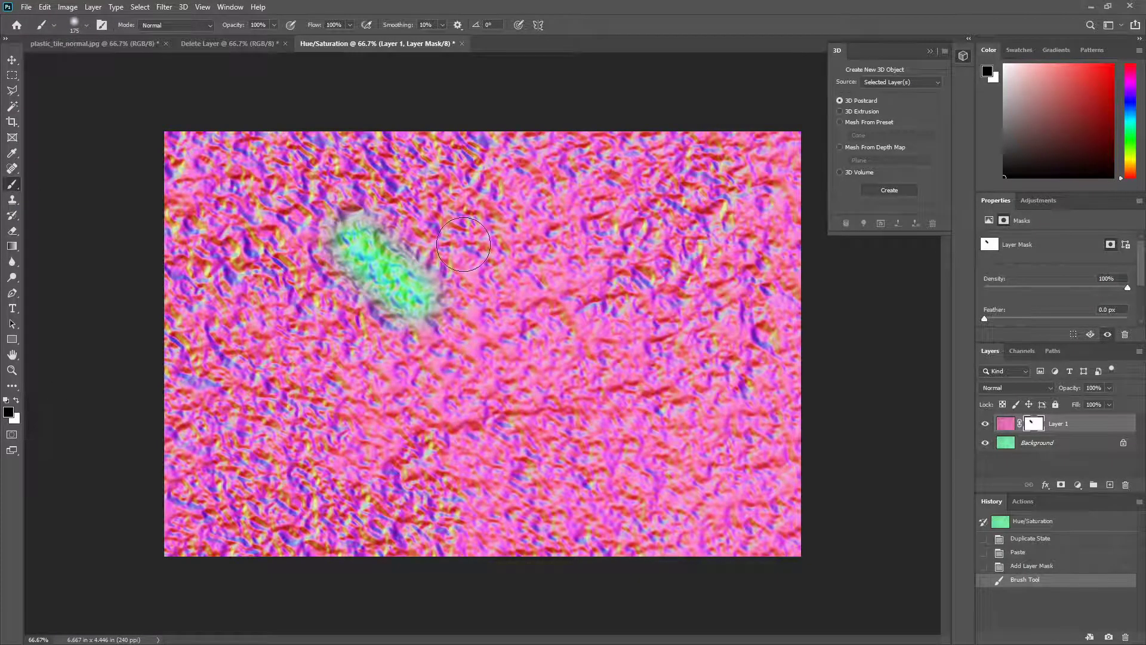
pyautogui.moveTo(464, 244)
pyautogui.mouseDown()
pyautogui.moveTo(513, 353)
pyautogui.moveTo(546, 412)
pyautogui.mouseUp()
pyautogui.moveTo(442, 295)
pyautogui.mouseDown()
pyautogui.moveTo(483, 430)
pyautogui.moveTo(453, 309)
pyautogui.moveTo(457, 402)
pyautogui.moveTo(393, 251)
pyautogui.moveTo(462, 230)
pyautogui.moveTo(448, 267)
pyautogui.moveTo(496, 285)
pyautogui.mouseUp()
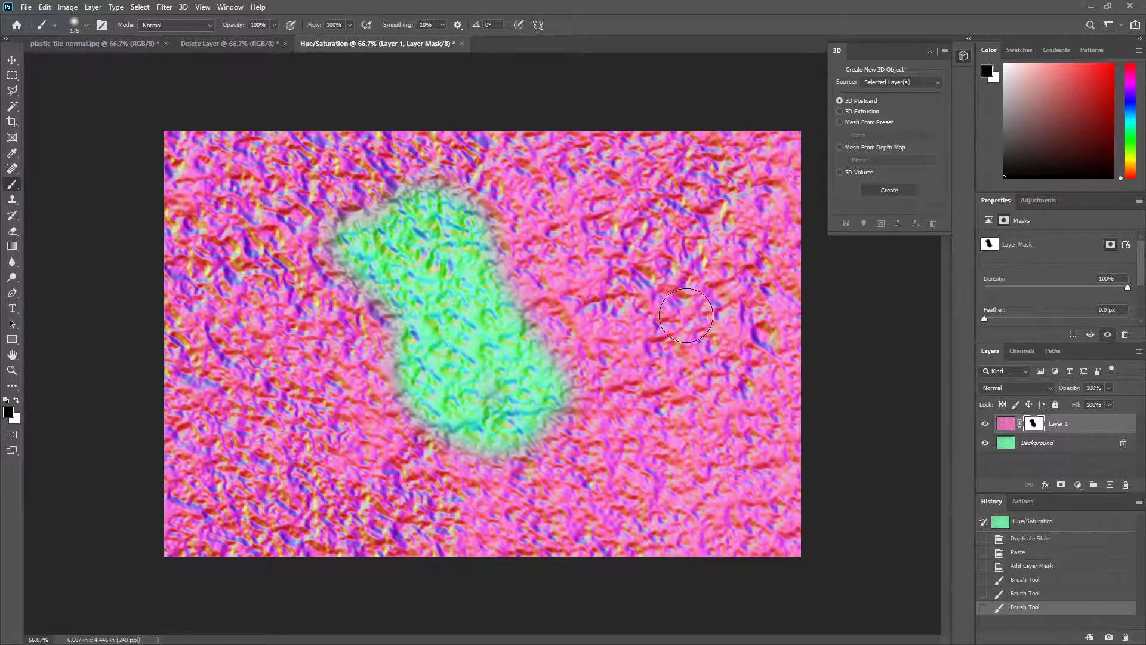
pyautogui.click(1033, 567)
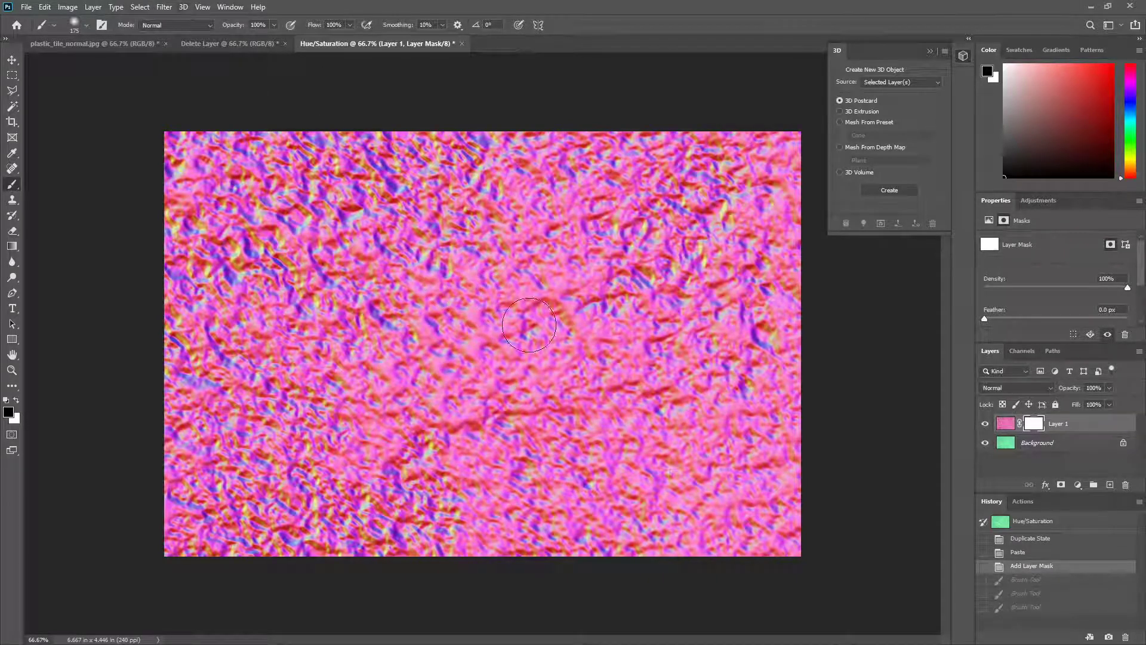
# Step: Try six separate black brush dabs around the middle of the layer mask, then step back to the unpainted mask
pyautogui.click(503, 288)
pyautogui.click(644, 322)
pyautogui.click(678, 369)
pyautogui.click(525, 418)
pyautogui.click(413, 431)
pyautogui.click(321, 373)
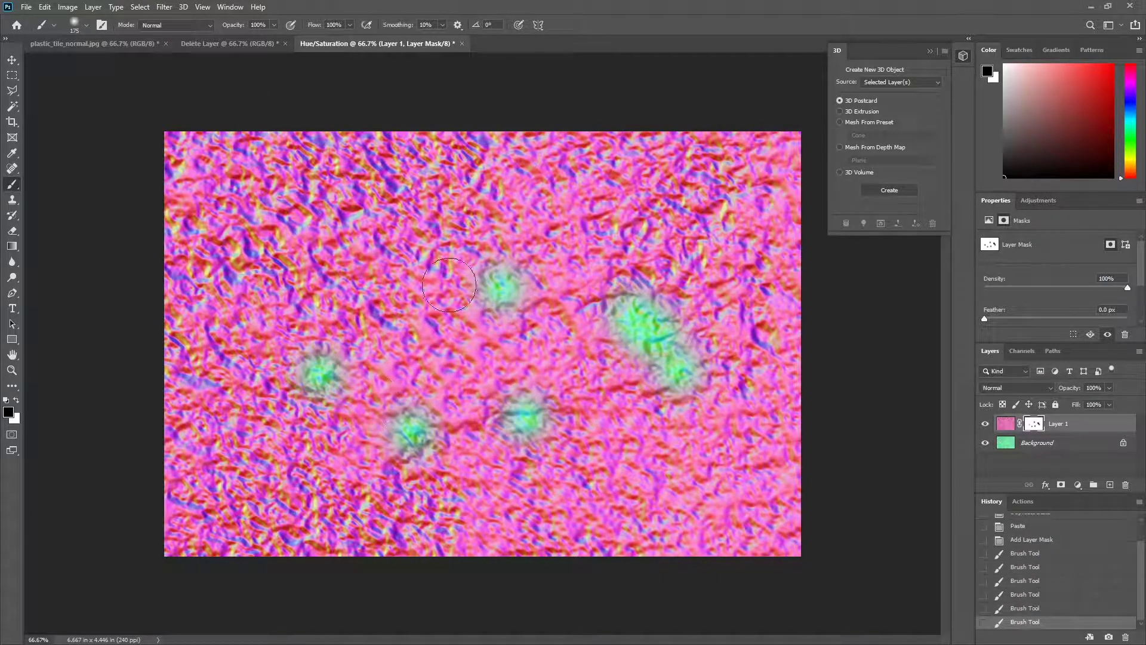
pyautogui.hotkey('ctrl', 'z')
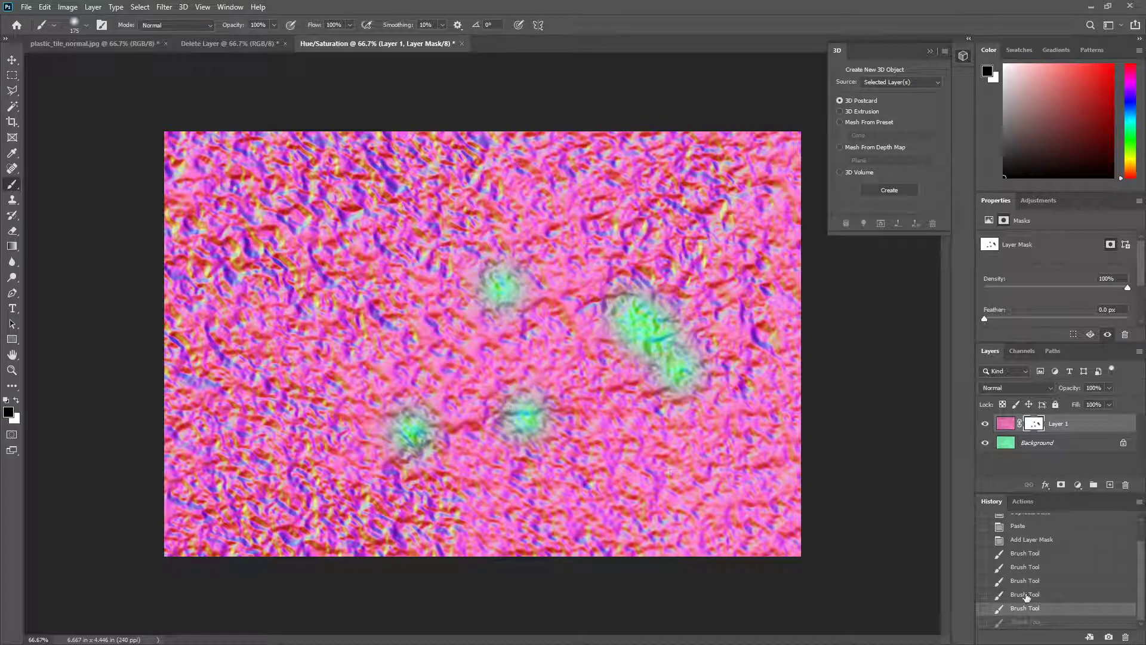
pyautogui.click(1027, 594)
pyautogui.click(1027, 580)
pyautogui.click(1025, 542)
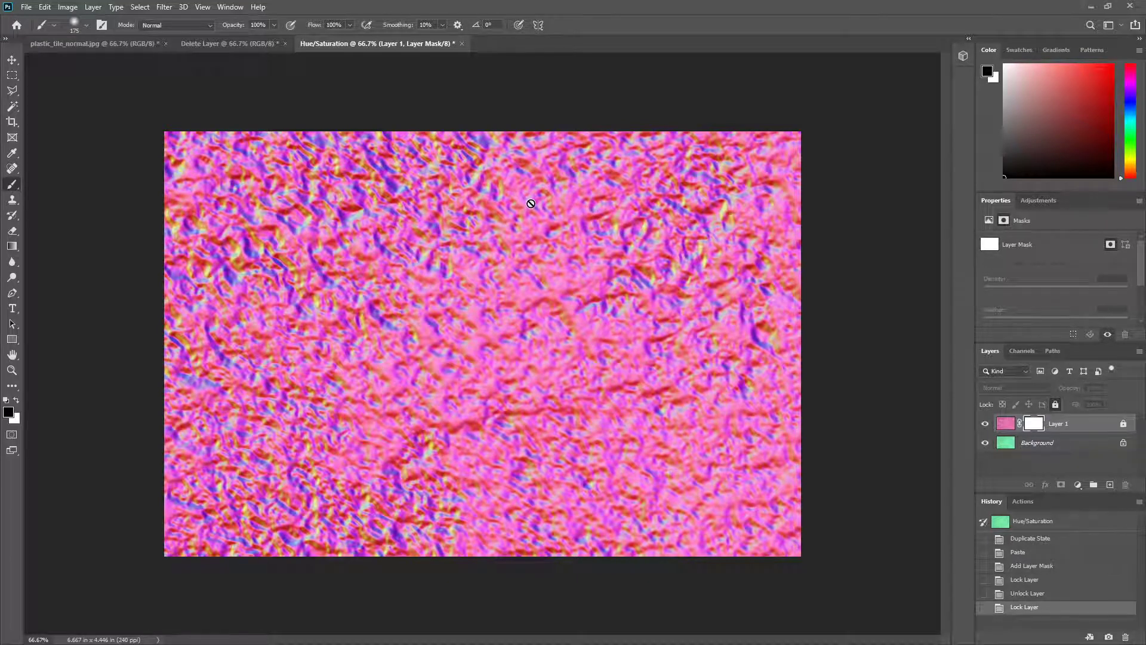
# Step: Unlock the masked pink layer, try two crossing black brush strokes on its mask, and revert them
pyautogui.click(1124, 424)
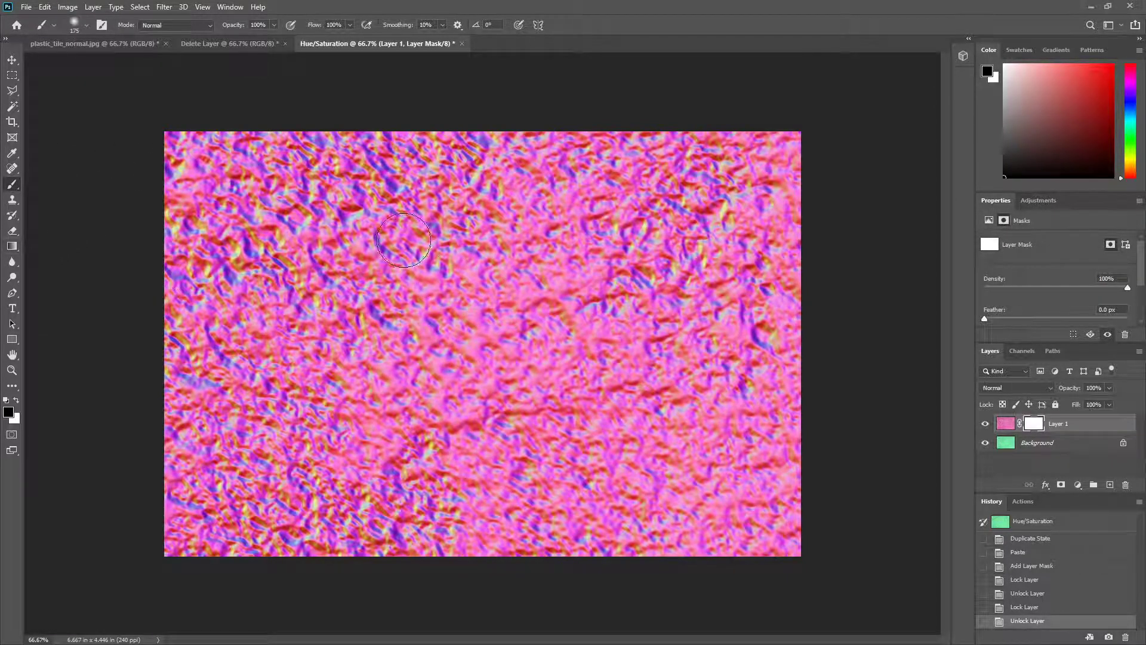
pyautogui.moveTo(403, 239); pyautogui.dragTo(552, 385)
pyautogui.moveTo(570, 289); pyautogui.dragTo(412, 406)
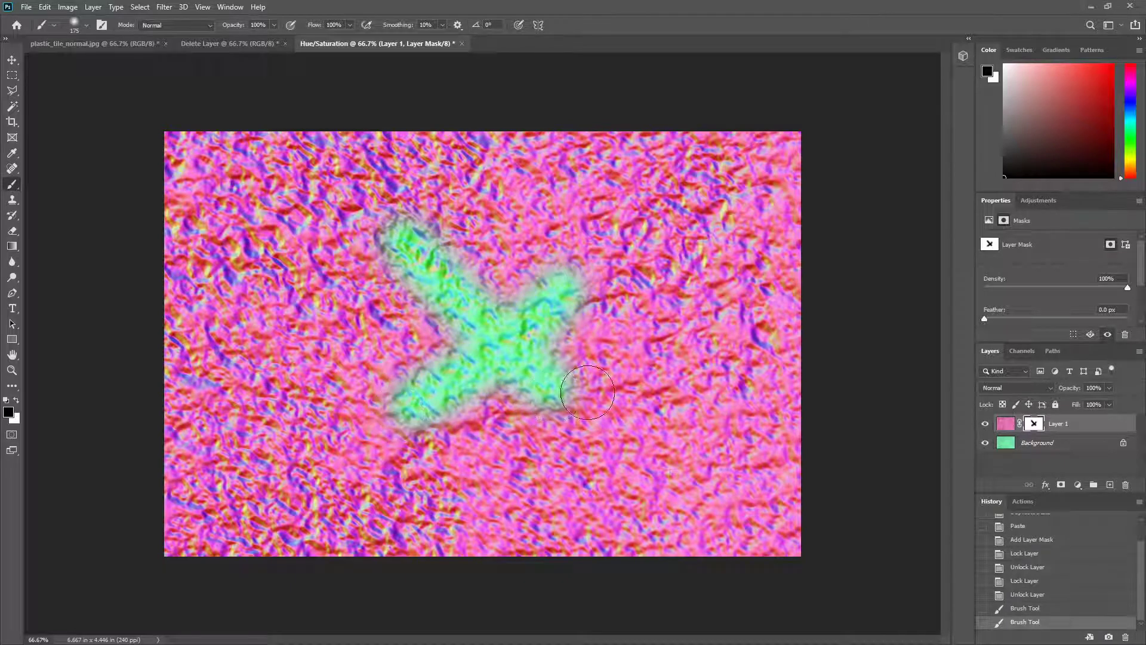
pyautogui.click(1026, 599)
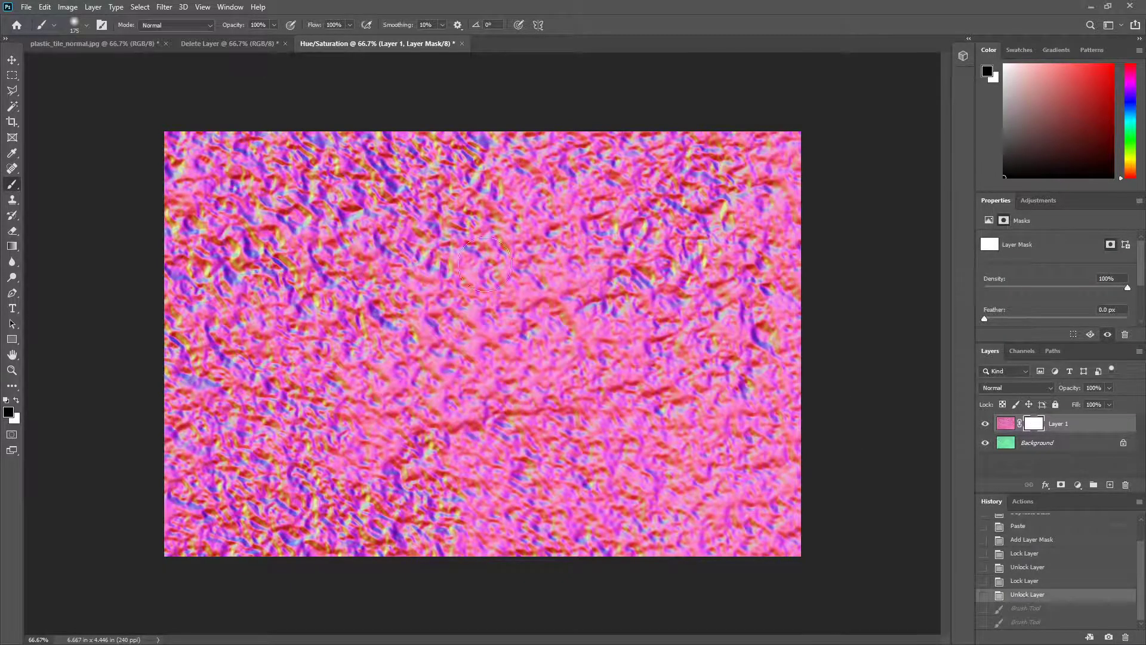
# Step: Try a linear black-to-white gradient across the pink layer's mask, then undo it
pyautogui.click(13, 249)
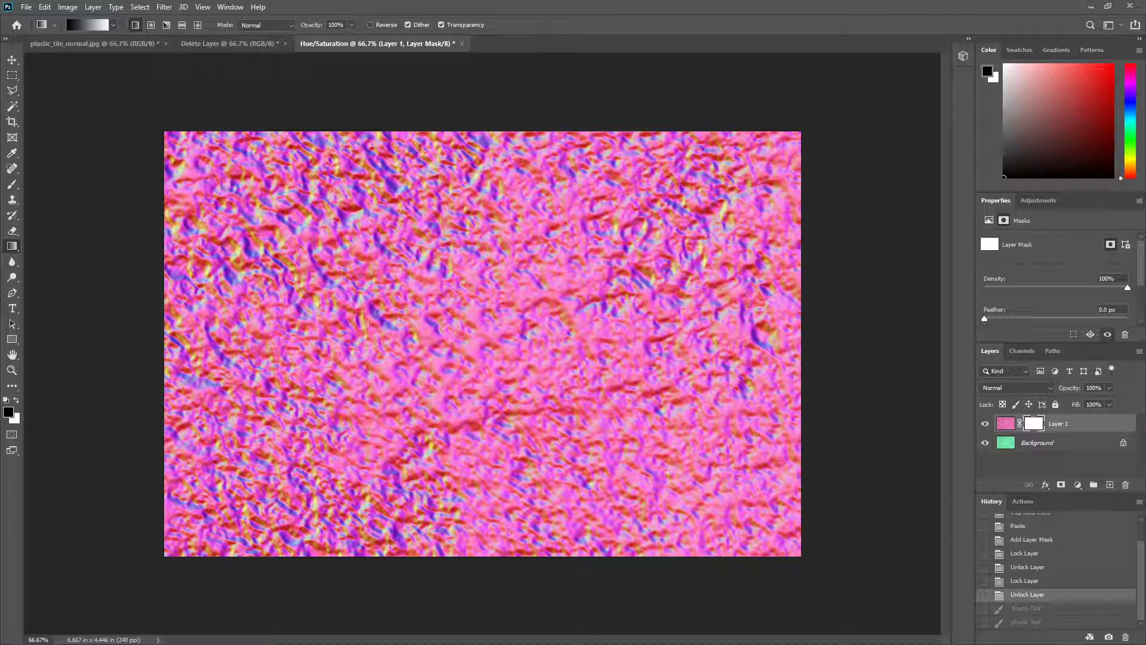
pyautogui.moveTo(623, 326); pyautogui.dragTo(622, 328)
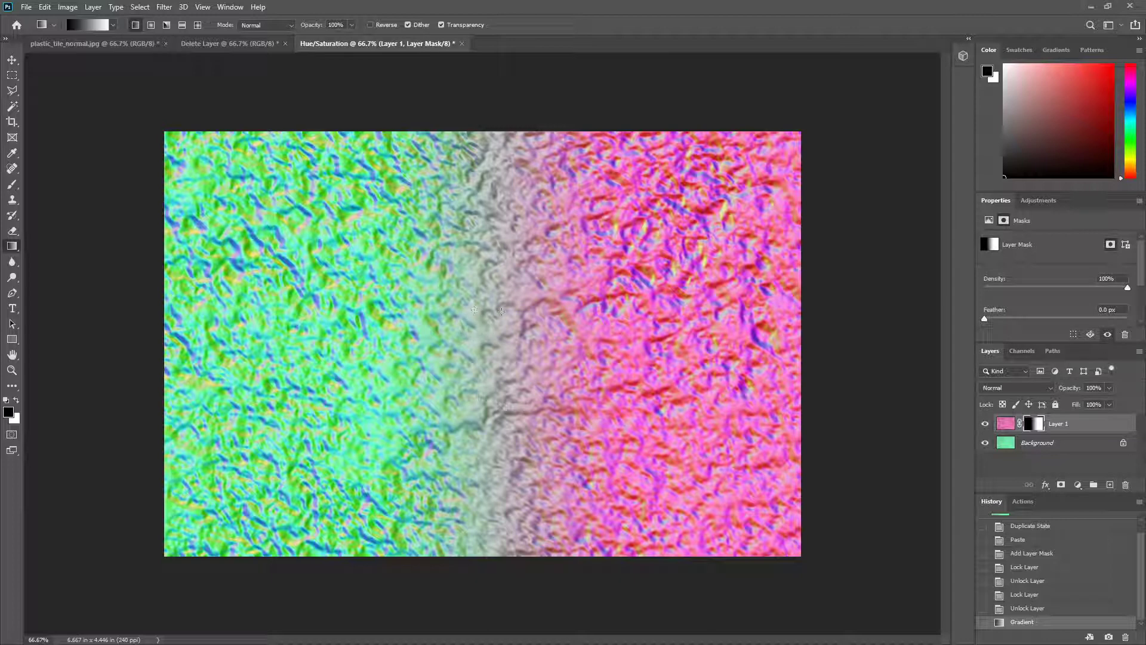
pyautogui.hotkey('ctrl', 'z')
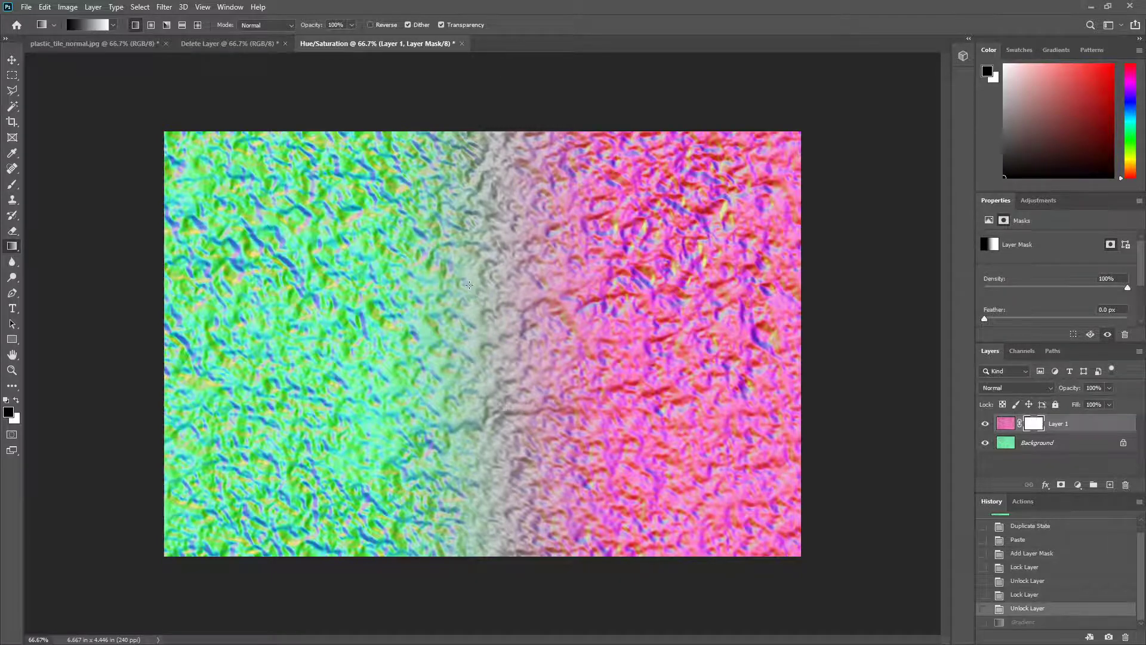
# Step: Apply a radial black-to-white gradient on the pink layer's mask, redrawing it until the green map blends in around the center
pyautogui.click(151, 24)
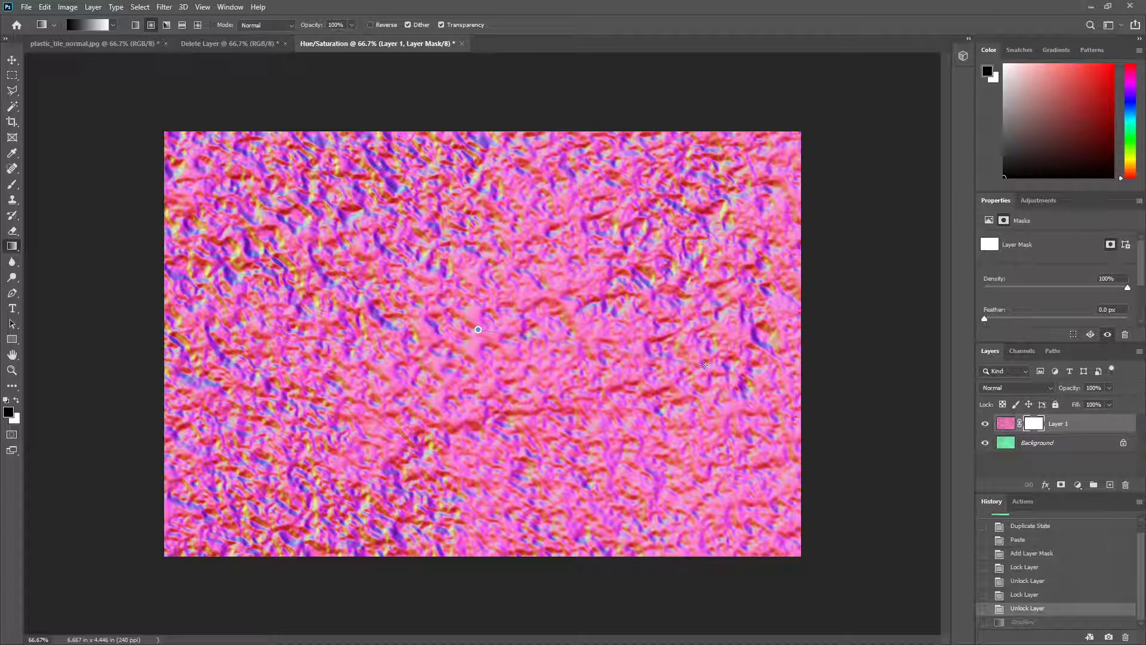
pyautogui.moveTo(704, 365); pyautogui.dragTo(704, 365)
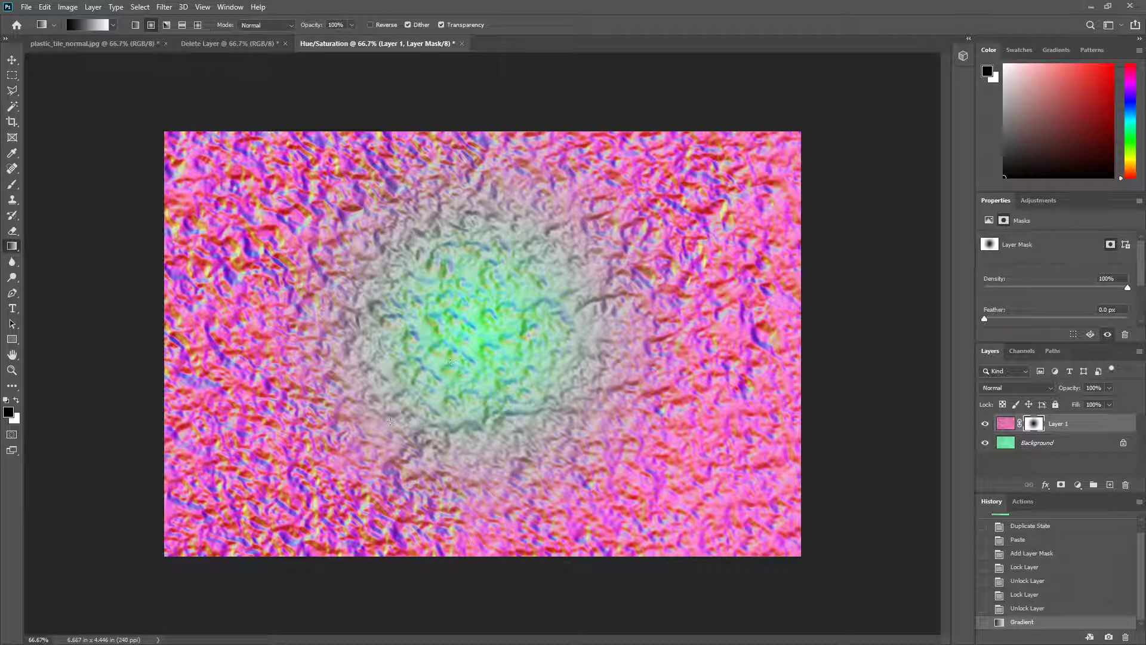
pyautogui.moveTo(475, 349); pyautogui.dragTo(766, 355)
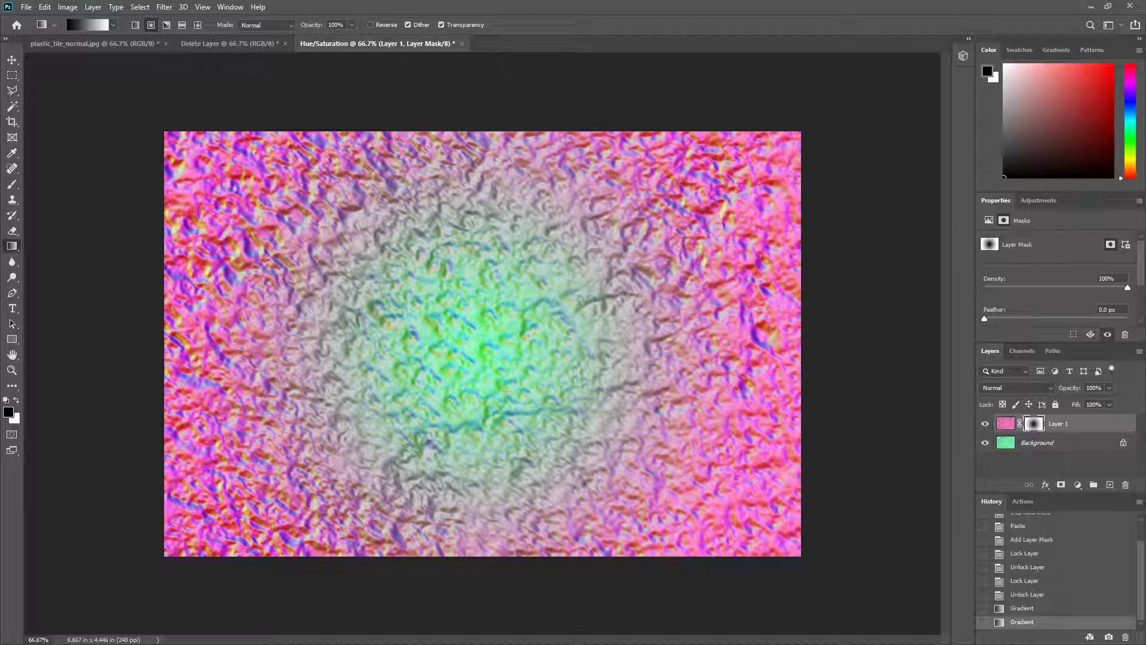
pyautogui.moveTo(469, 340); pyautogui.dragTo(705, 338)
pyautogui.moveTo(423, 365); pyautogui.dragTo(720, 363)
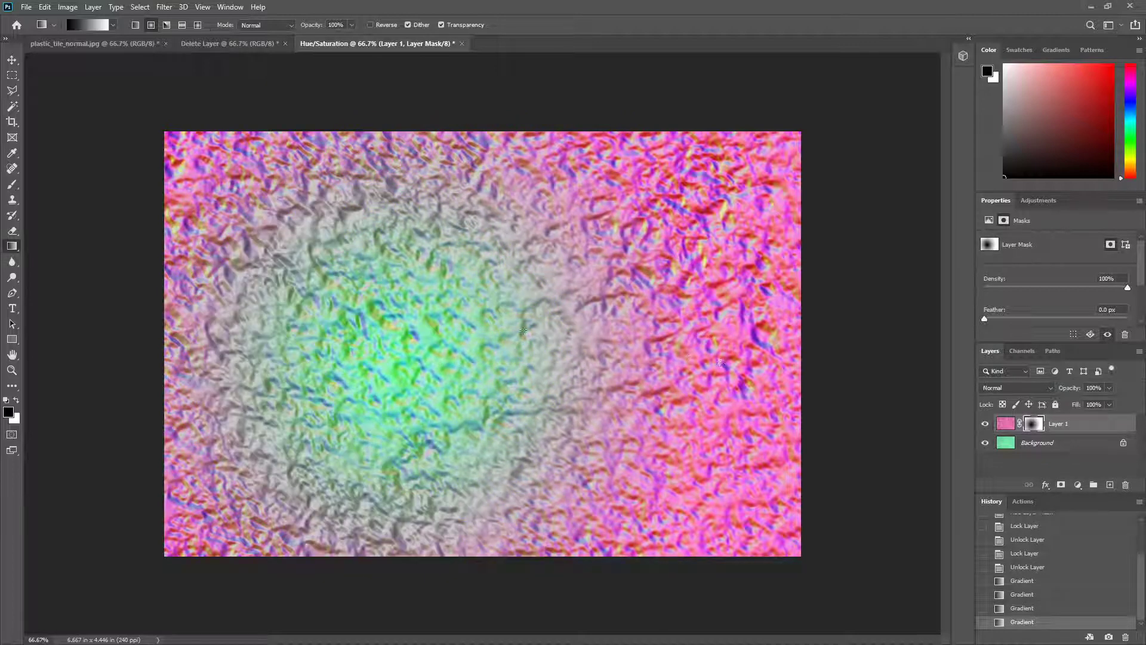
pyautogui.moveTo(496, 362); pyautogui.dragTo(706, 357)
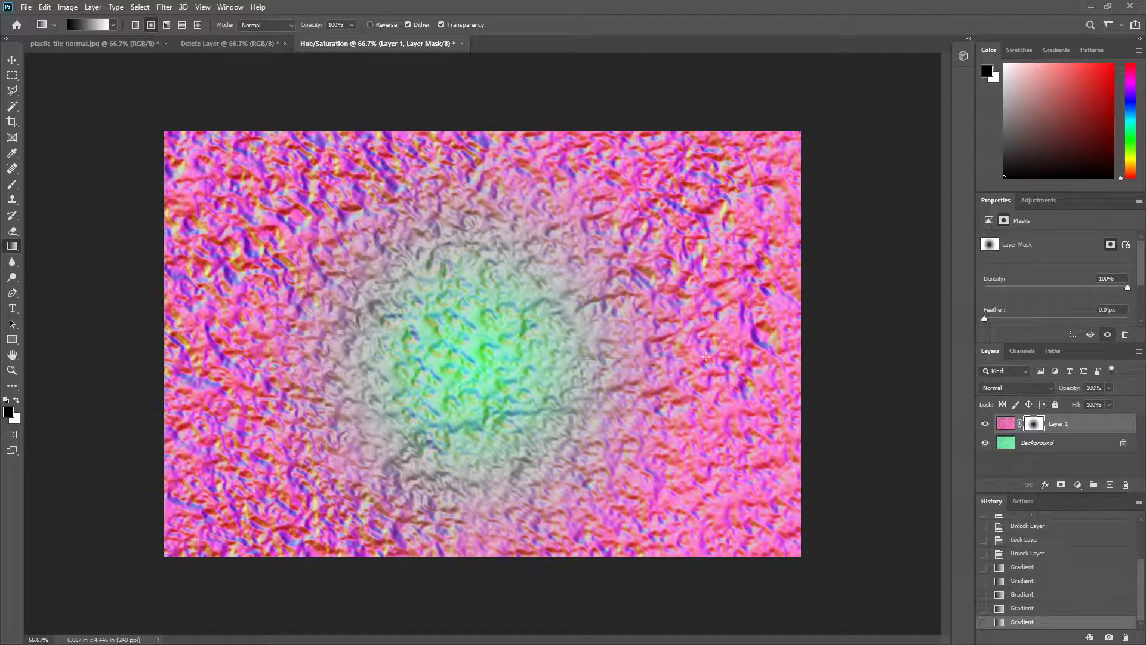
pyautogui.moveTo(508, 332); pyautogui.dragTo(757, 350)
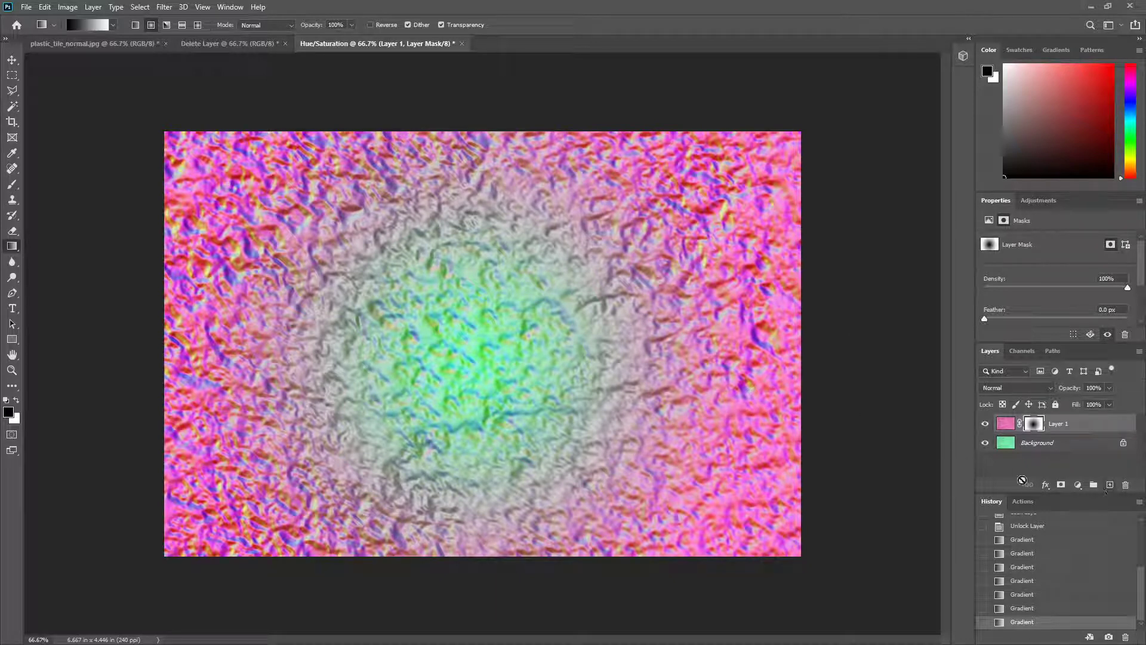
# Step: Select both the pink layer and the green background, and flatten the image
pyautogui.keyDown('shift'); pyautogui.click(1052, 443); pyautogui.keyUp('shift')
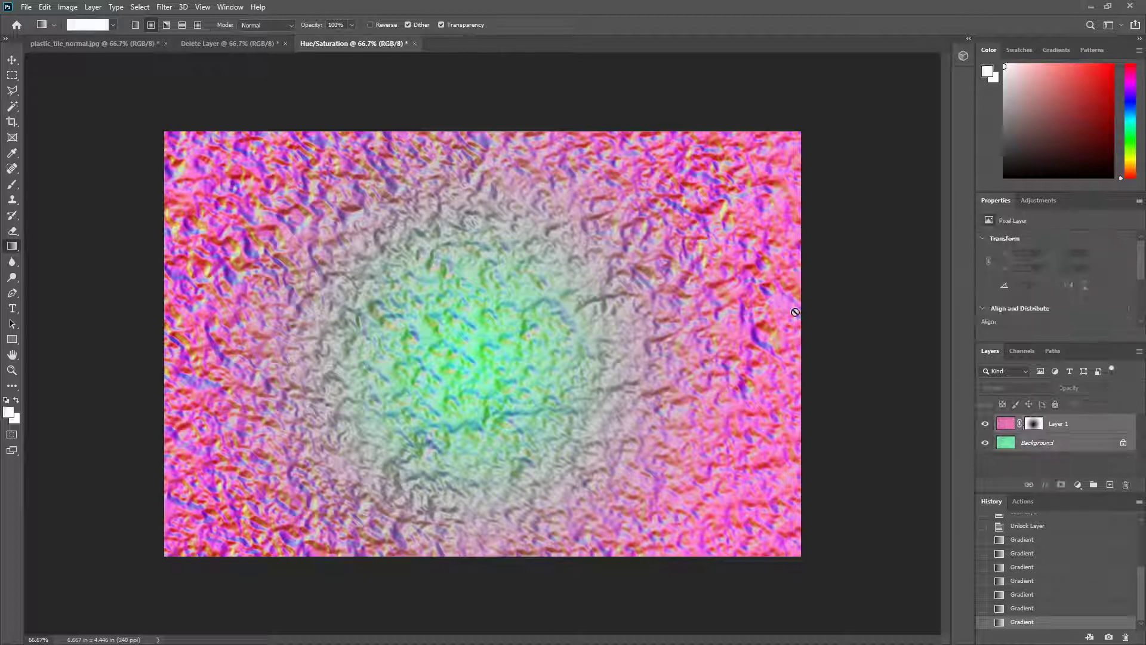
pyautogui.click(94, 7)
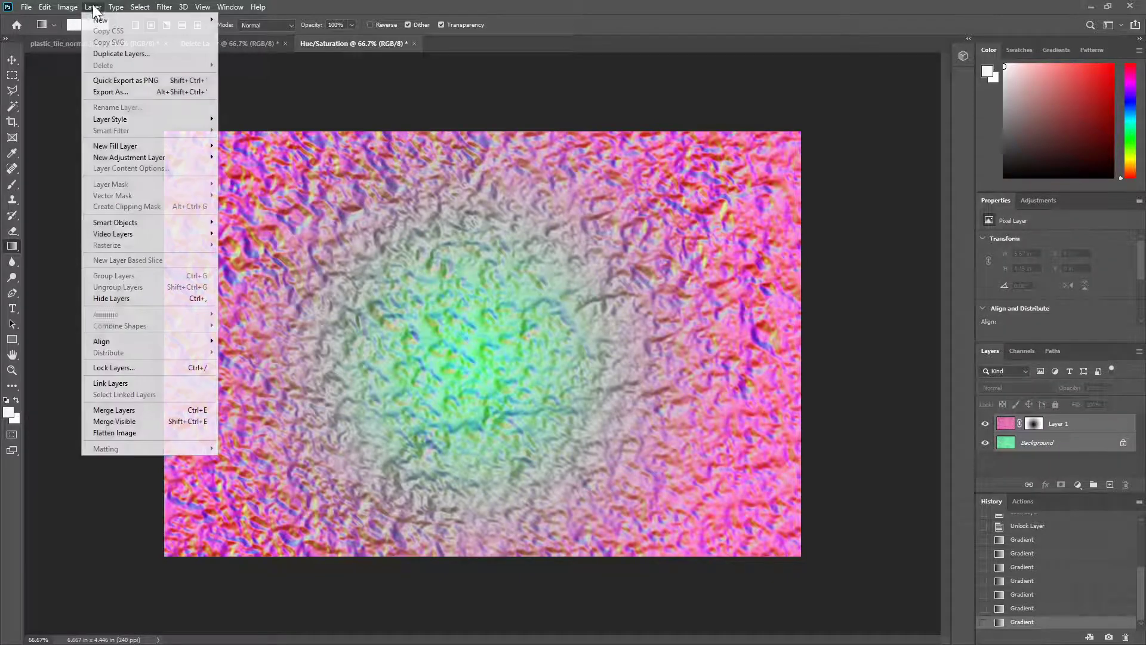
pyautogui.click(132, 435)
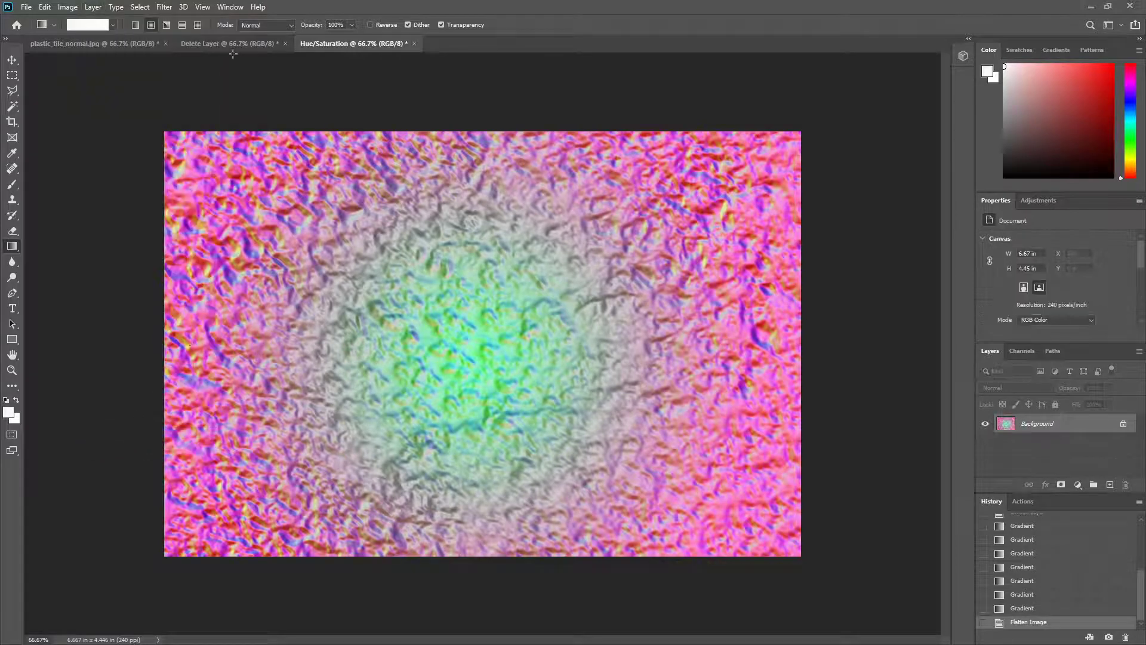
# Step: Compare the pink, green and blended normal maps in the three open documents
pyautogui.click(114, 44)
pyautogui.hotkey('ctrl', 'a')
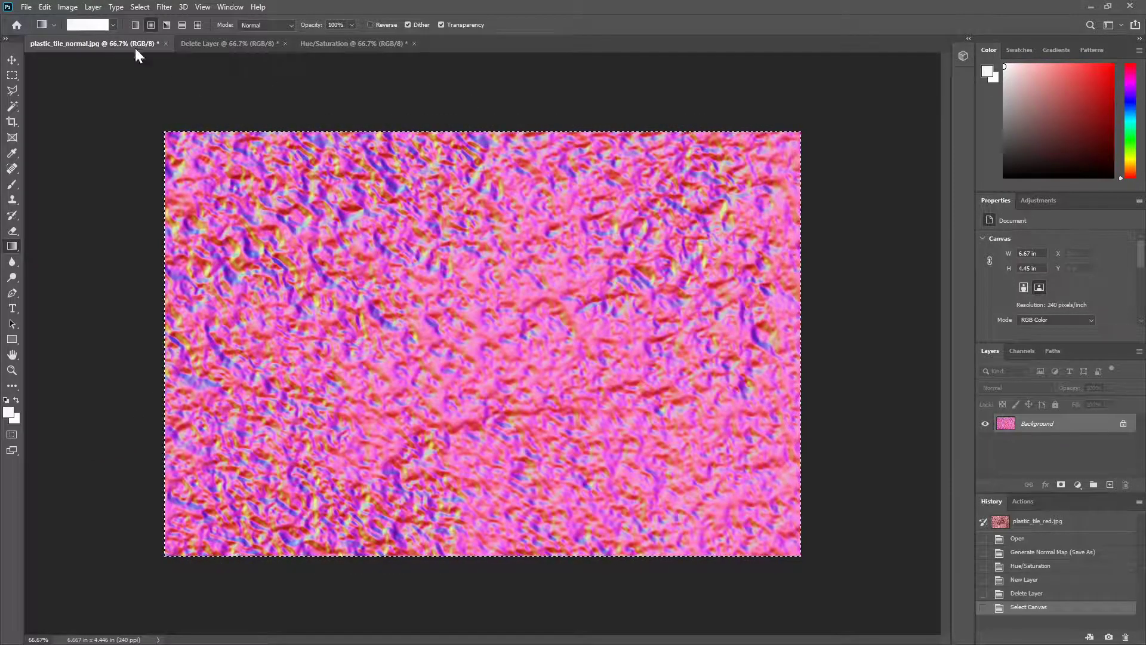
pyautogui.click(202, 42)
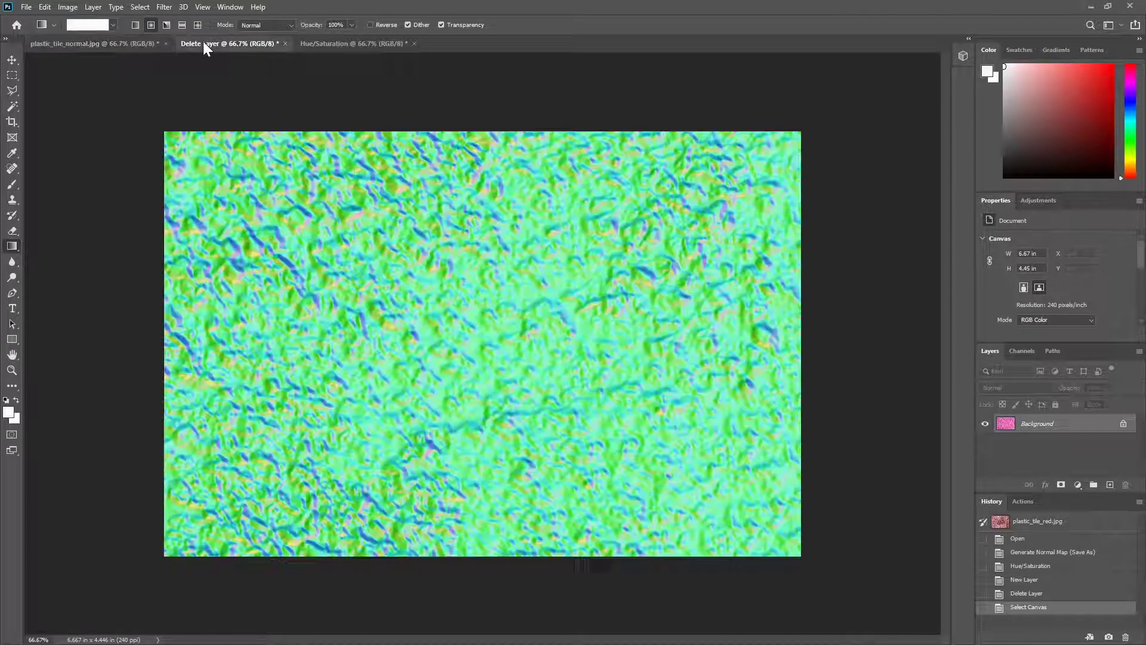
pyautogui.click(362, 44)
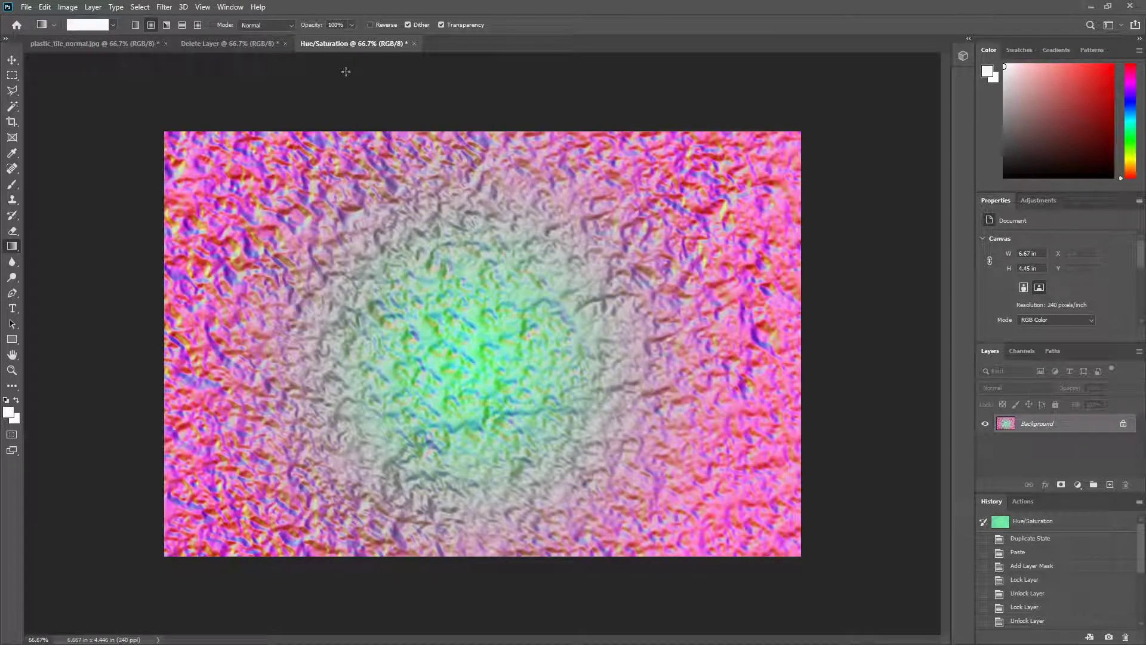